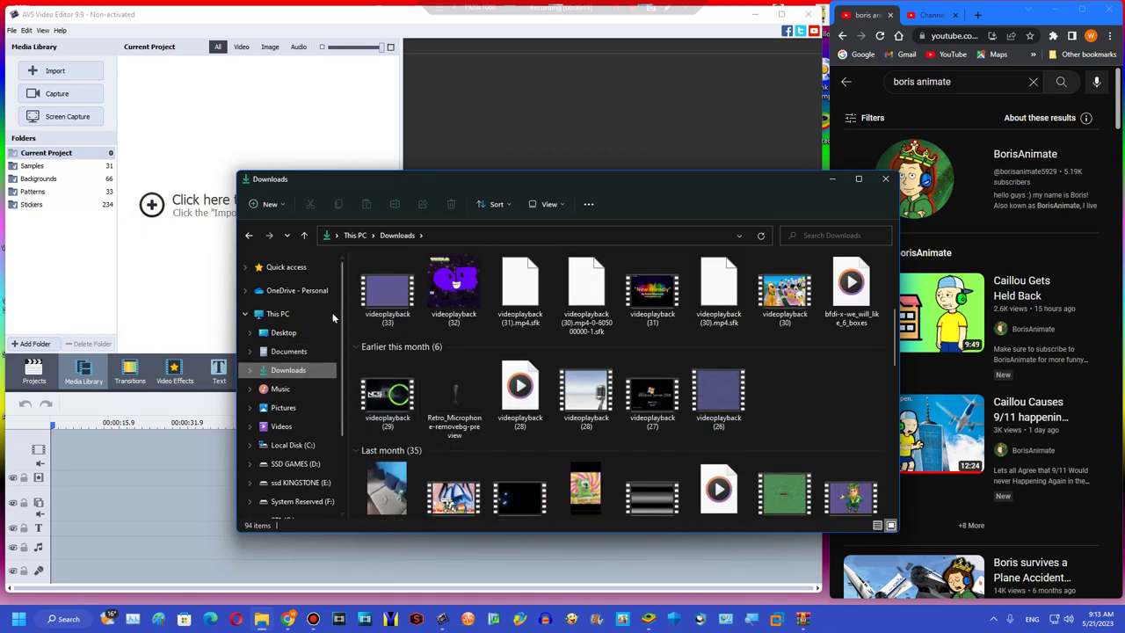
# Step: Look through the My User Videos v2 folder on drive 2T2 (L:) and the Downloads folder for a source clip
pyautogui.scroll(-3, 296, 415)
pyautogui.click(306, 454)
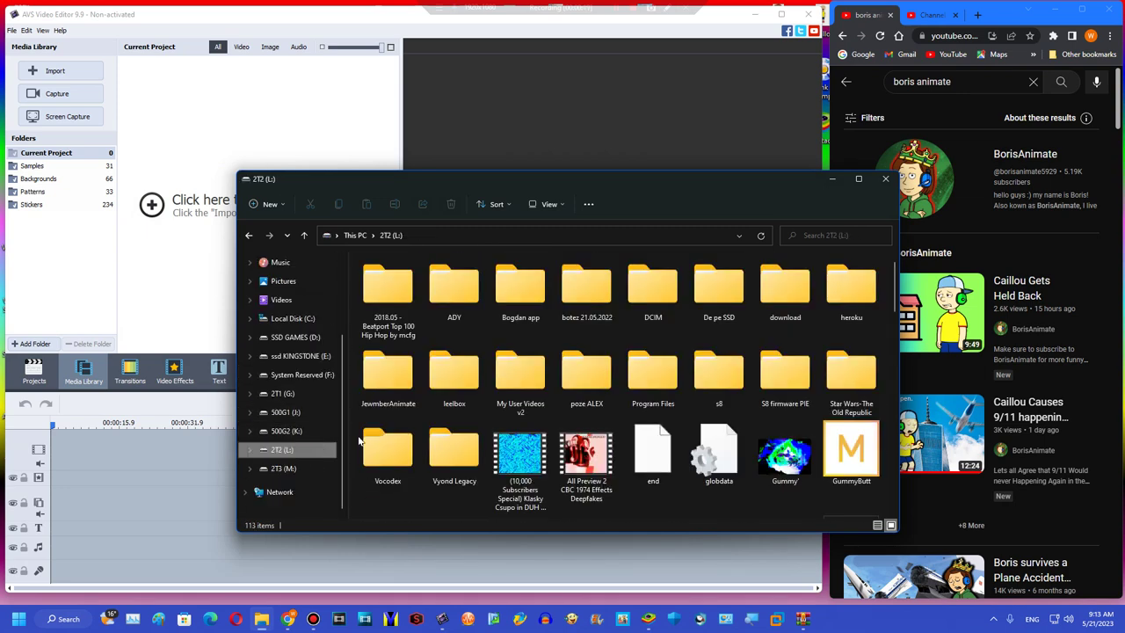
pyautogui.doubleClick(517, 381)
pyautogui.scroll(-5, 614, 374)
pyautogui.scroll(-2, 633, 378)
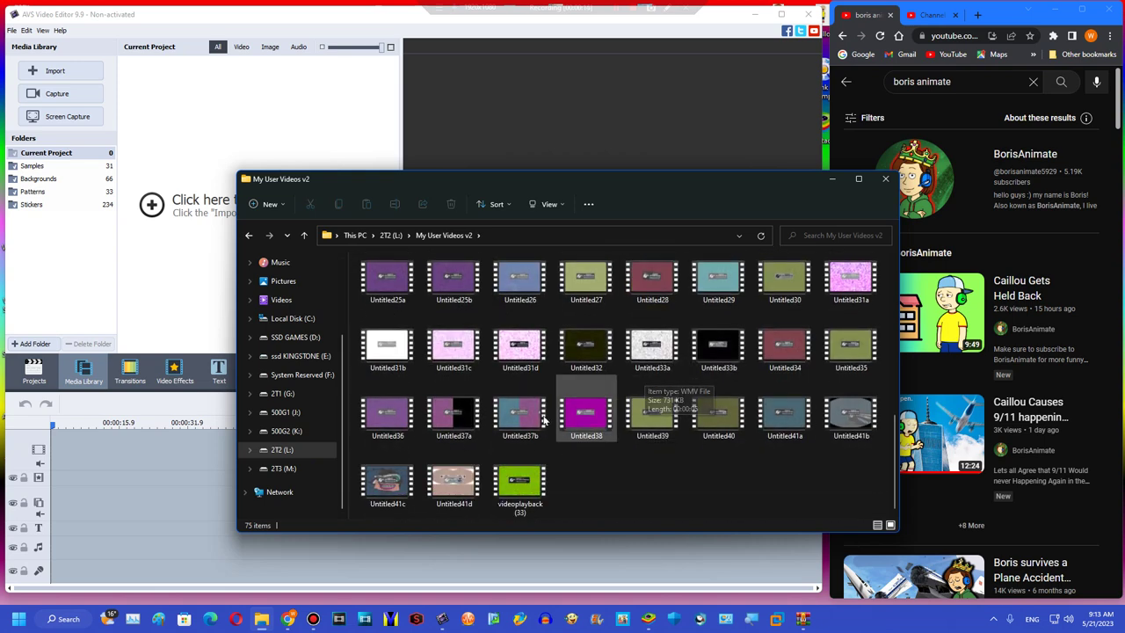
pyautogui.scroll(3, 318, 356)
pyautogui.click(288, 370)
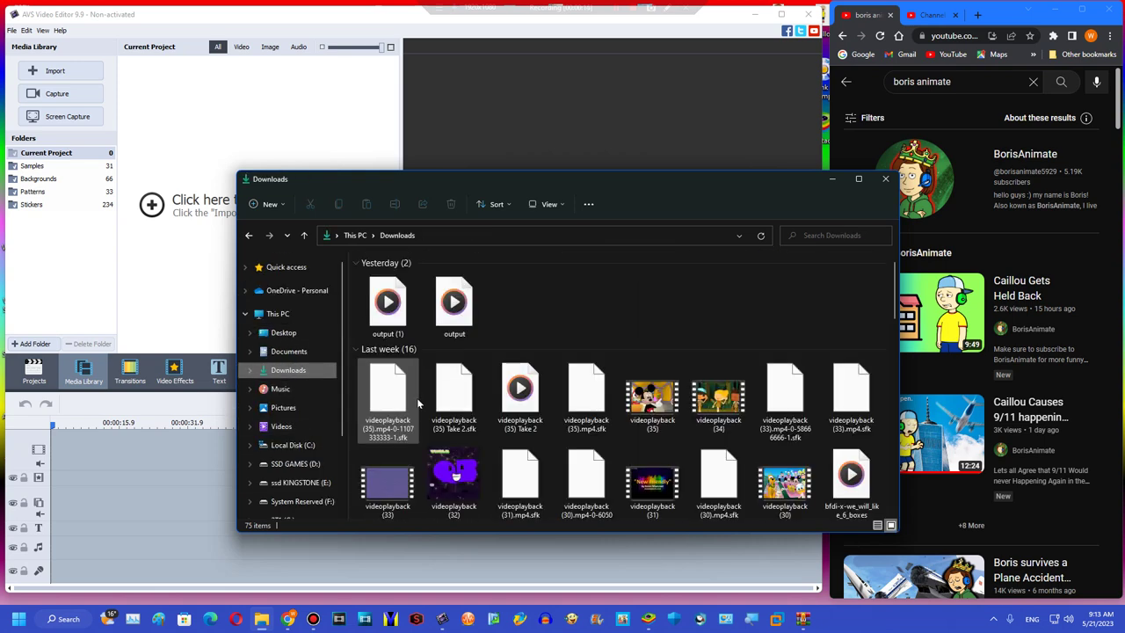
pyautogui.moveTo(388, 483); pyautogui.dragTo(55, 331)
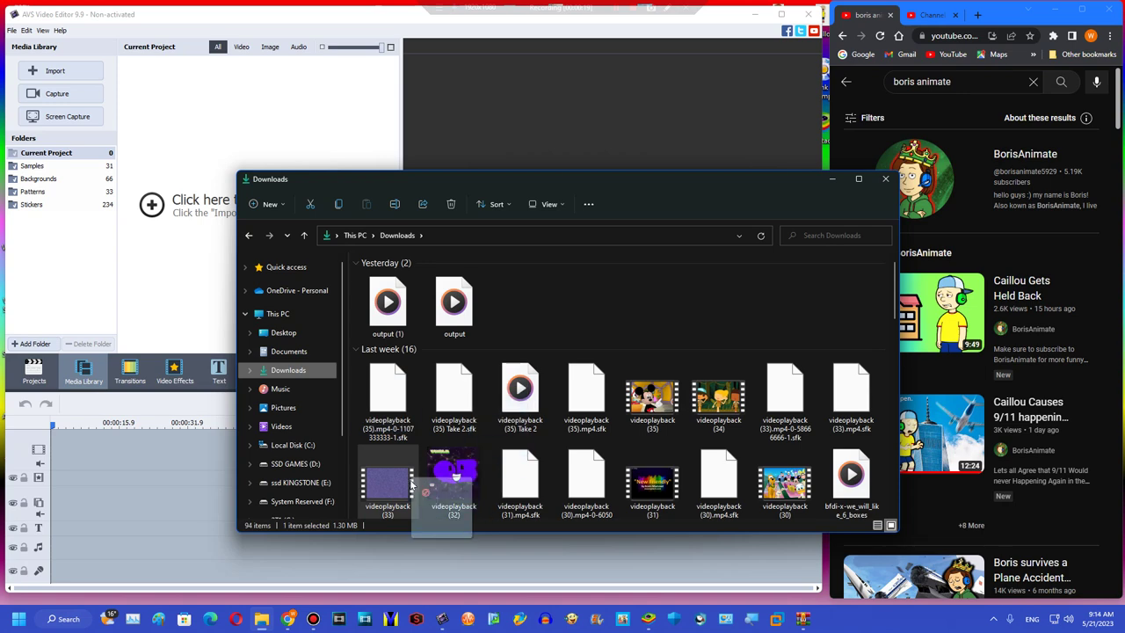
# Step: Open the existing Blind Major project from the Replace Effects AVS Video Editor folder
pyautogui.click(33, 370)
pyautogui.click(147, 184)
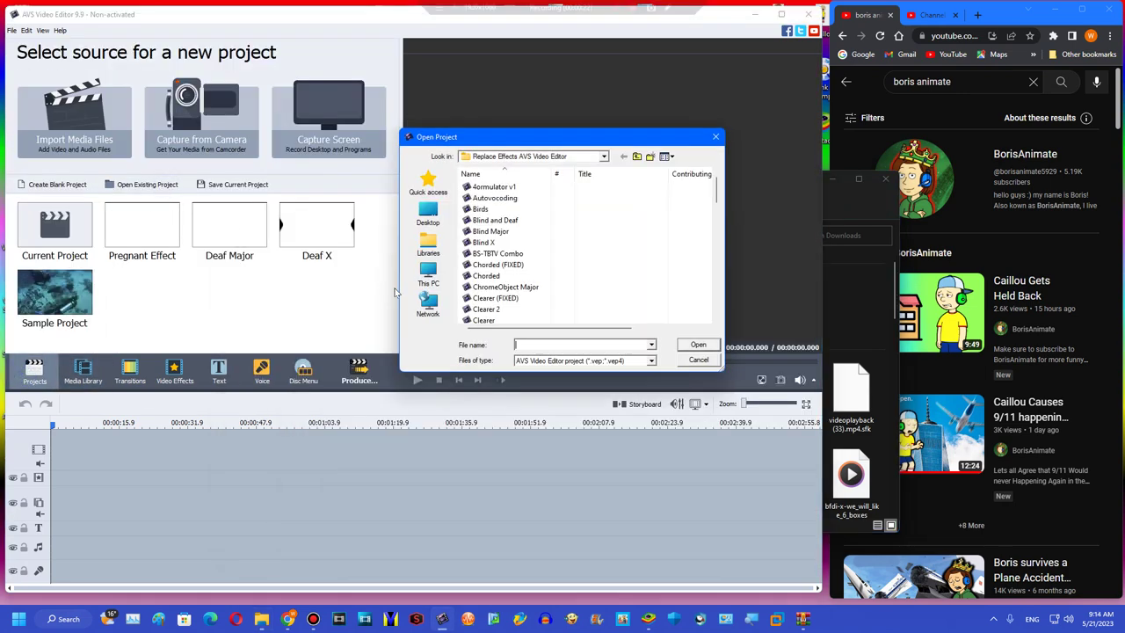
pyautogui.doubleClick(501, 231)
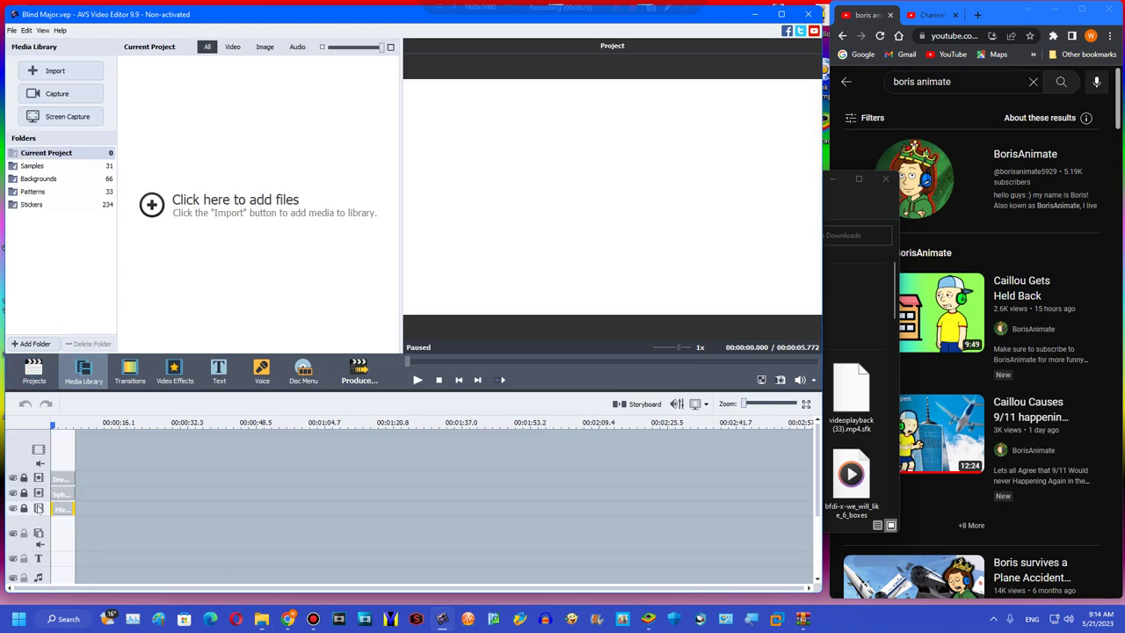
# Step: Place videoplayback (26) from the Downloads folder at the start of the main video track
pyautogui.click(861, 324)
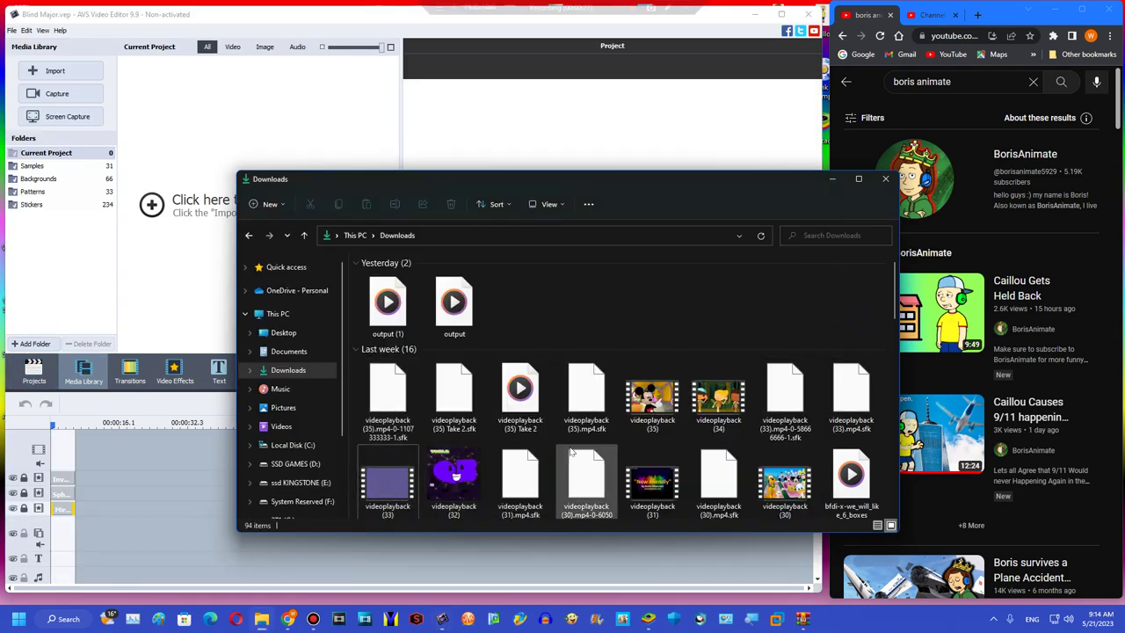
pyautogui.scroll(-2, 552, 431)
pyautogui.scroll(-3, 540, 412)
pyautogui.scroll(3, 540, 411)
pyautogui.moveTo(719, 391); pyautogui.dragTo(62, 470)
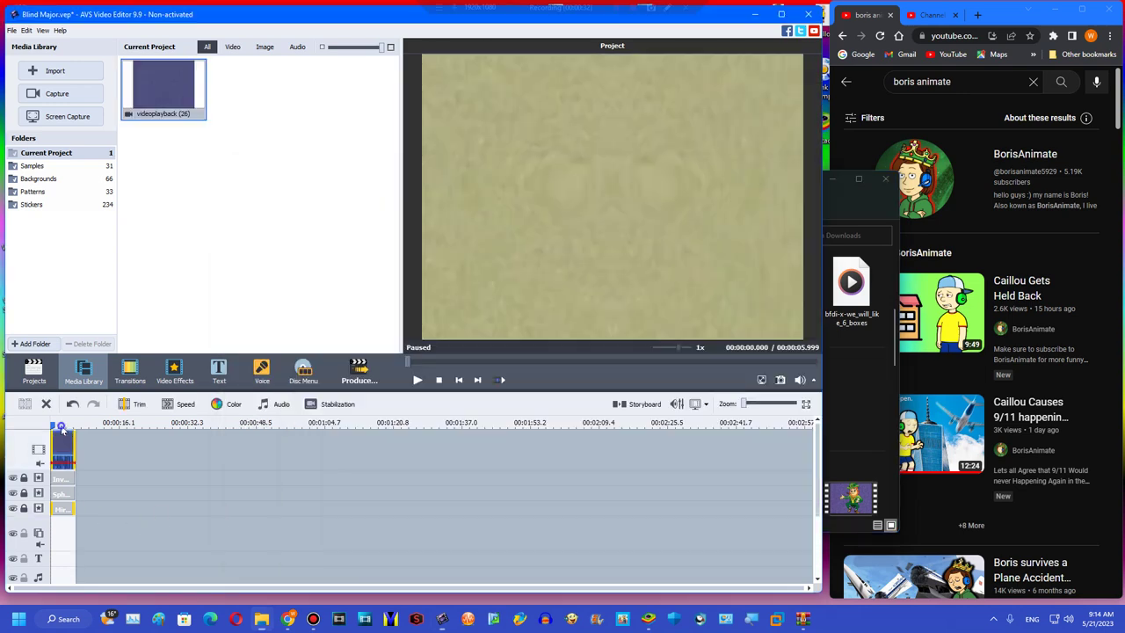
# Step: Preview the project briefly with the effects over the clip, and stop playback
pyautogui.moveTo(59, 428); pyautogui.dragTo(57, 423)
pyautogui.click(417, 380)
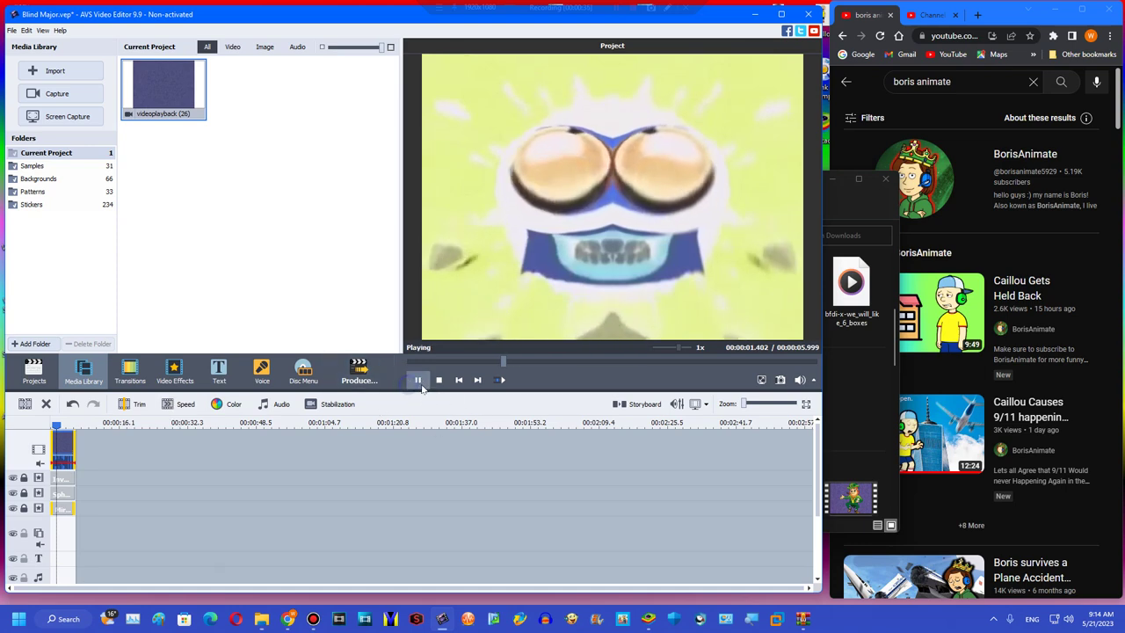
pyautogui.click(439, 380)
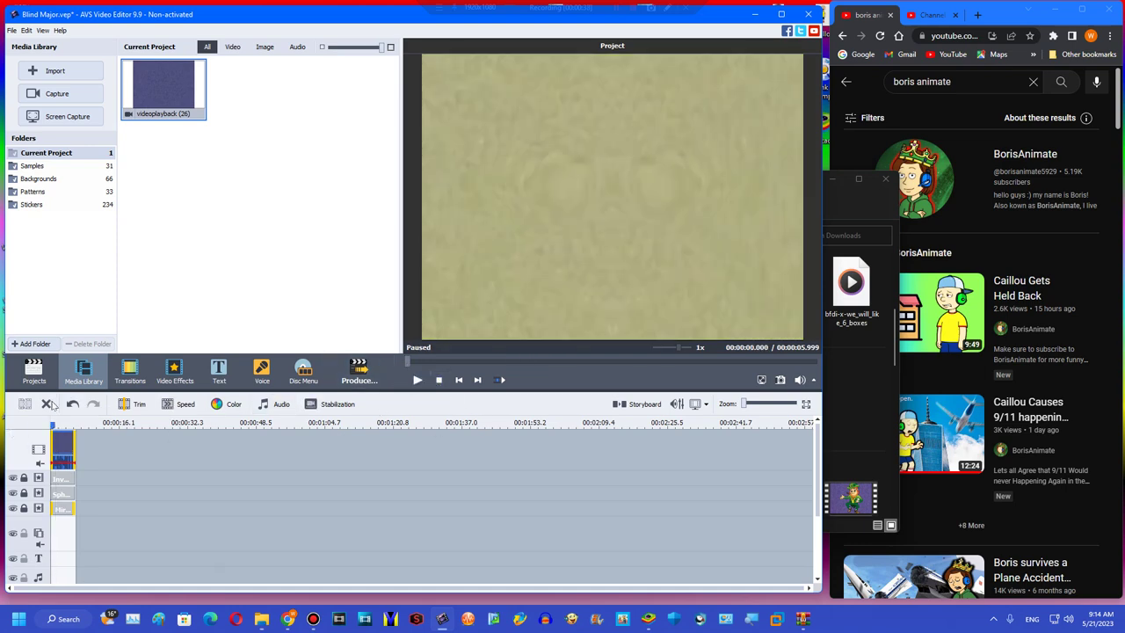
# Step: Replace the clip on the main video track with videoplayback (33) from the Downloads folder
pyautogui.click(51, 403)
pyautogui.click(851, 306)
pyautogui.moveTo(395, 306); pyautogui.dragTo(63, 426)
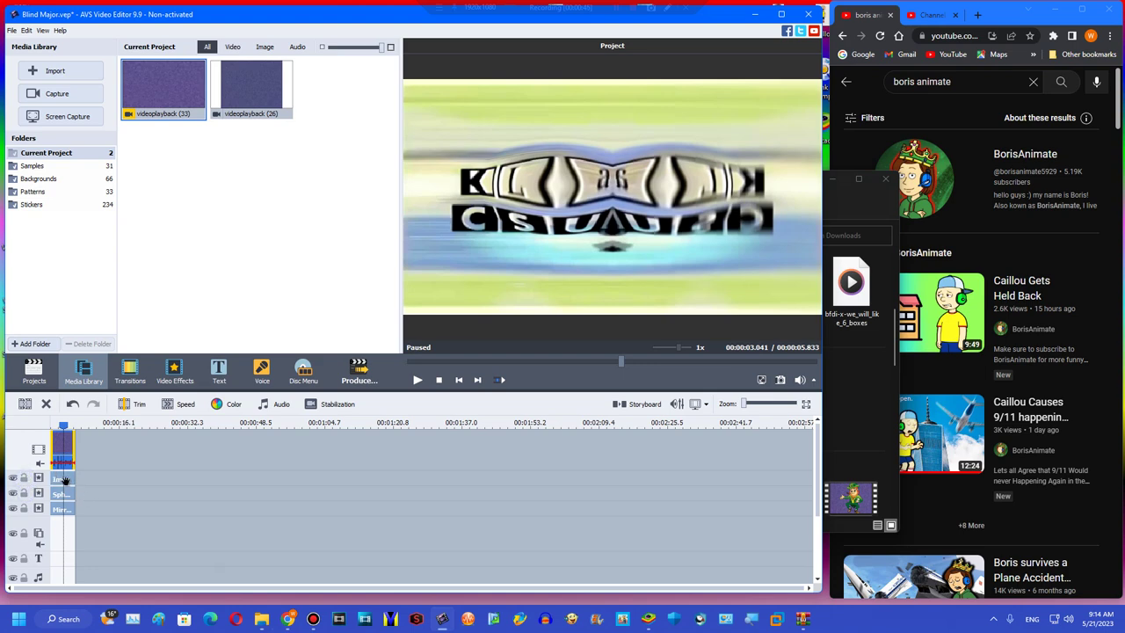
# Step: Align the ends of the three effect blocks with the end of the main video clip
pyautogui.click(64, 480)
pyautogui.click(75, 479)
pyautogui.click(76, 498)
pyautogui.click(75, 510)
# Step: Apply Color Correction to the main video clip with the hue set to 63
pyautogui.click(61, 425)
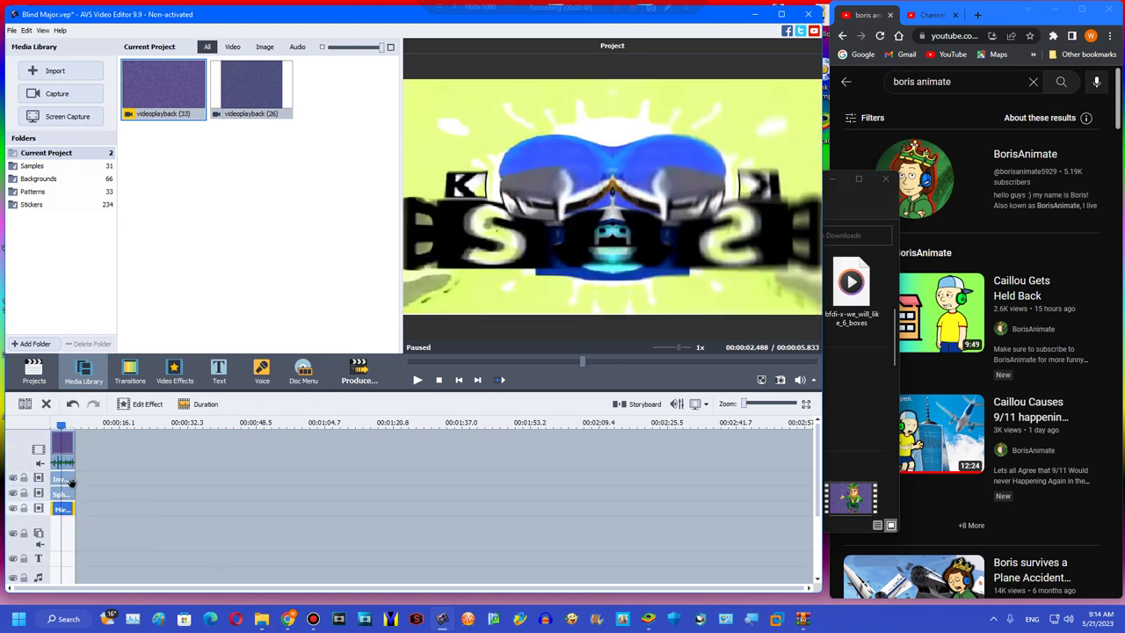
pyautogui.click(53, 450)
pyautogui.click(57, 428)
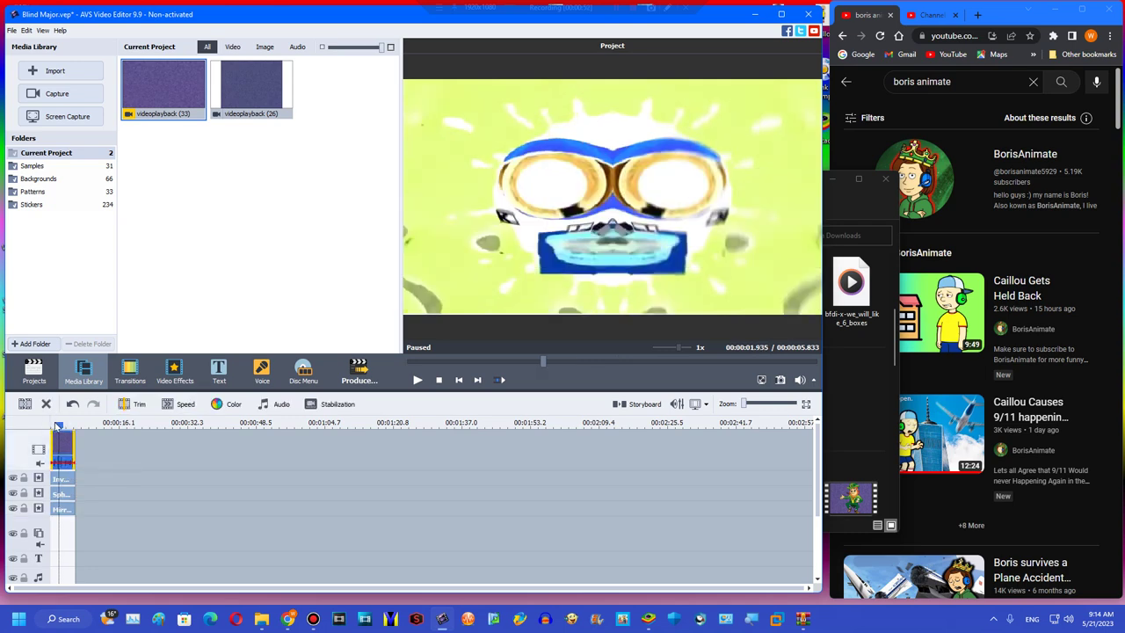
pyautogui.click(239, 405)
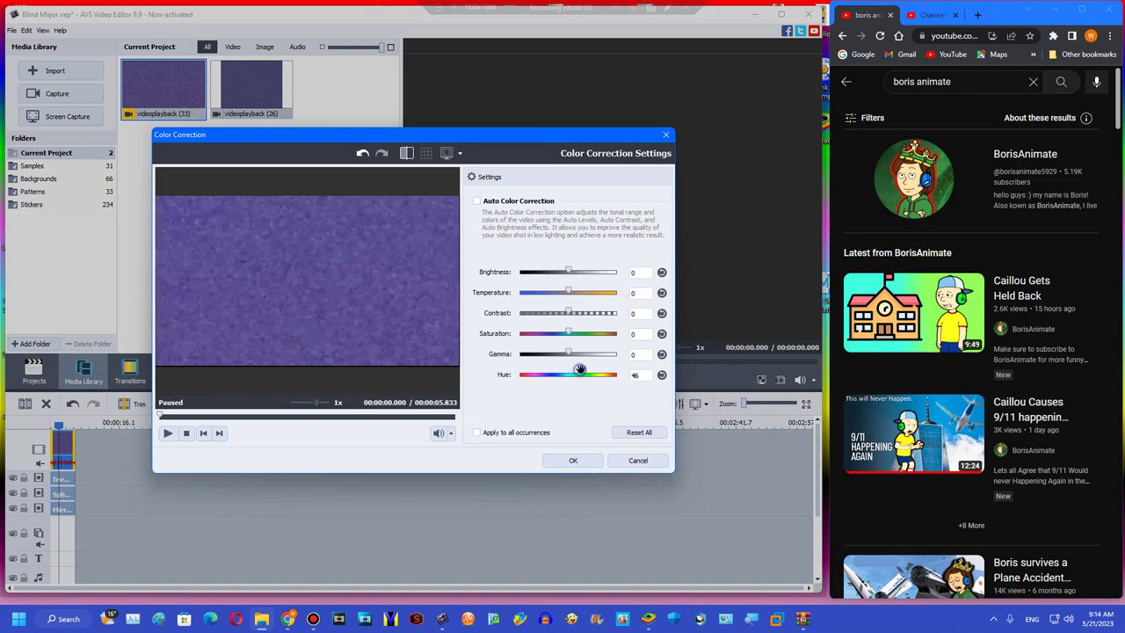
pyautogui.moveTo(579, 370); pyautogui.dragTo(584, 372)
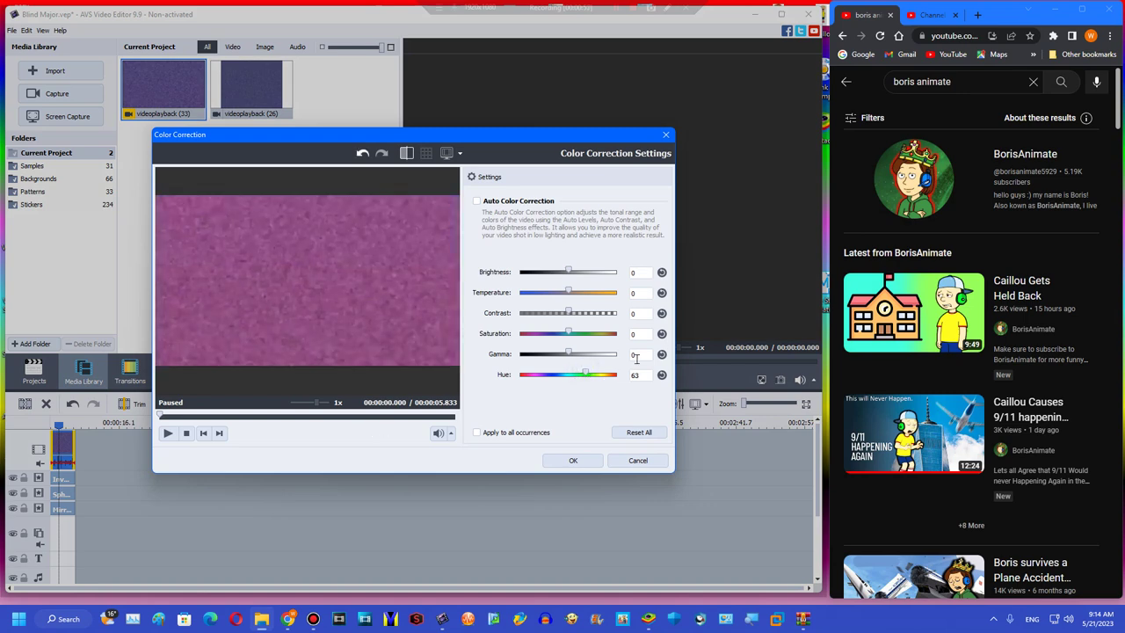
pyautogui.click(573, 460)
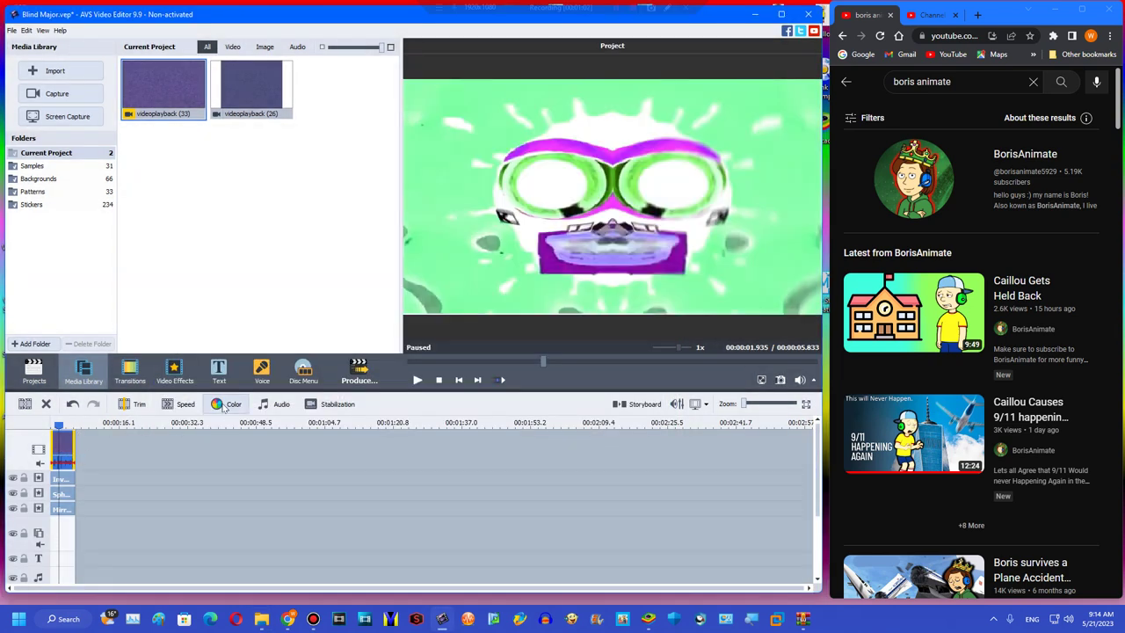
# Step: Place a copy of videoplayback (33) at the start of the audio track and add another audio line
pyautogui.moveTo(159, 86); pyautogui.dragTo(62, 553)
pyautogui.rightClick(88, 567)
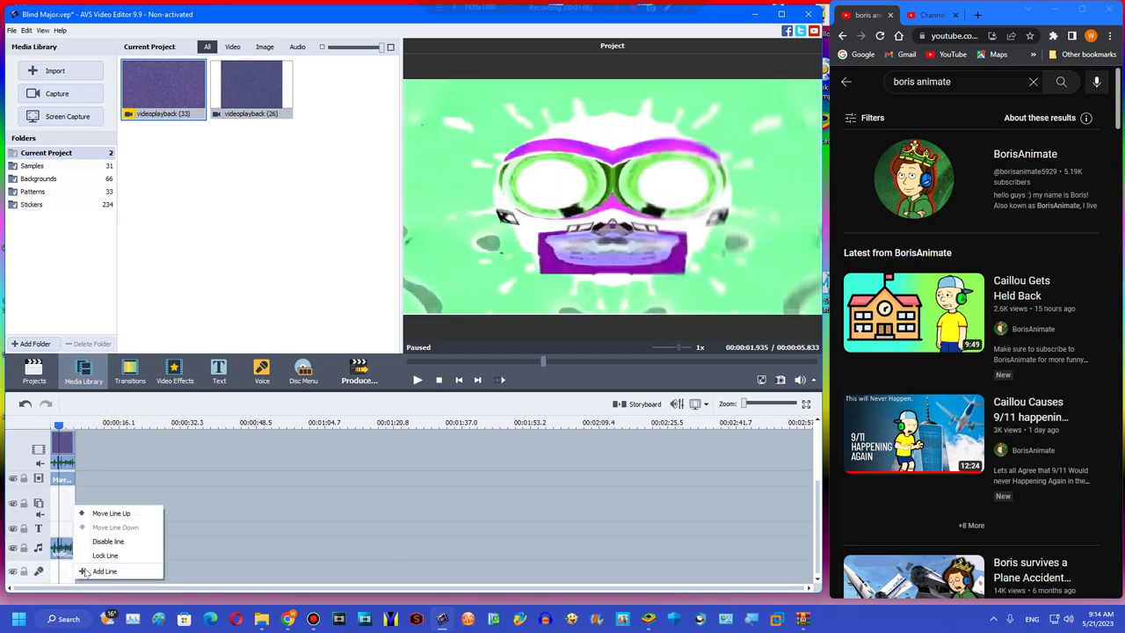
# Step: Apply Pitch Shift at a rate of 158 to the audio track copy, and start the YouTube video Caillou Gets Held Back
pyautogui.click(58, 545)
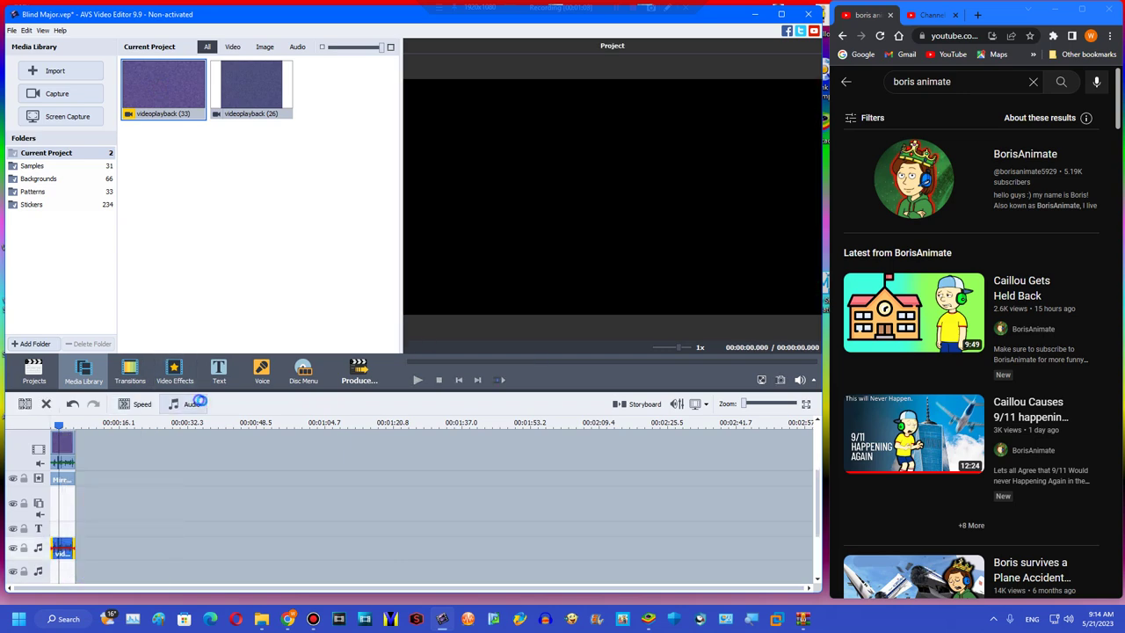
pyautogui.click(954, 321)
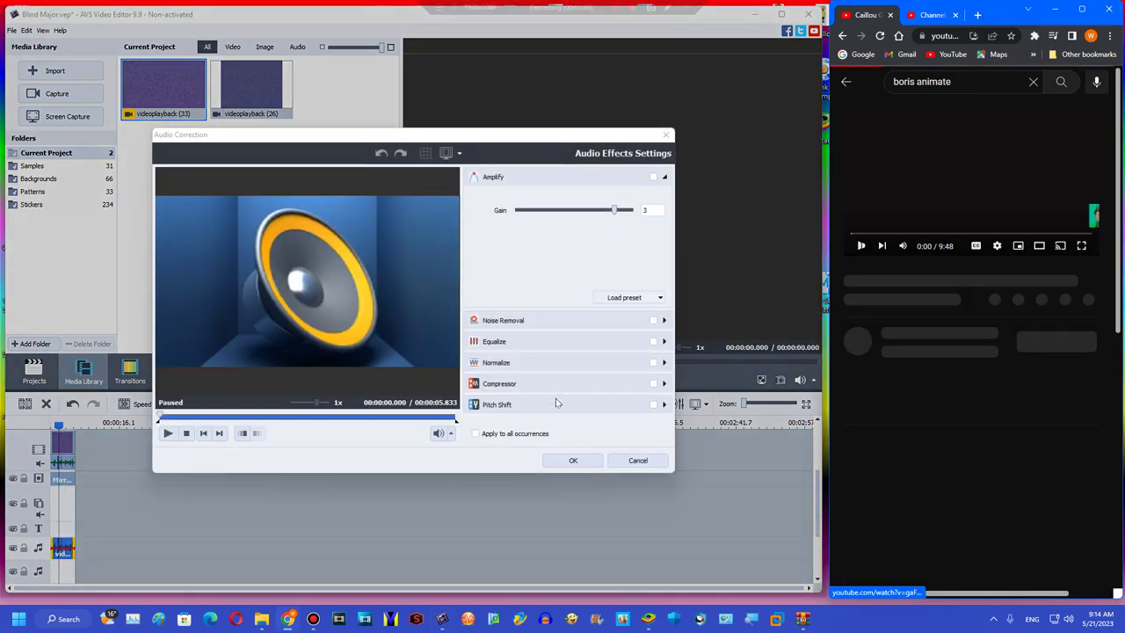
pyautogui.click(562, 401)
pyautogui.moveTo(602, 318); pyautogui.dragTo(833, 253)
pyautogui.click(864, 233)
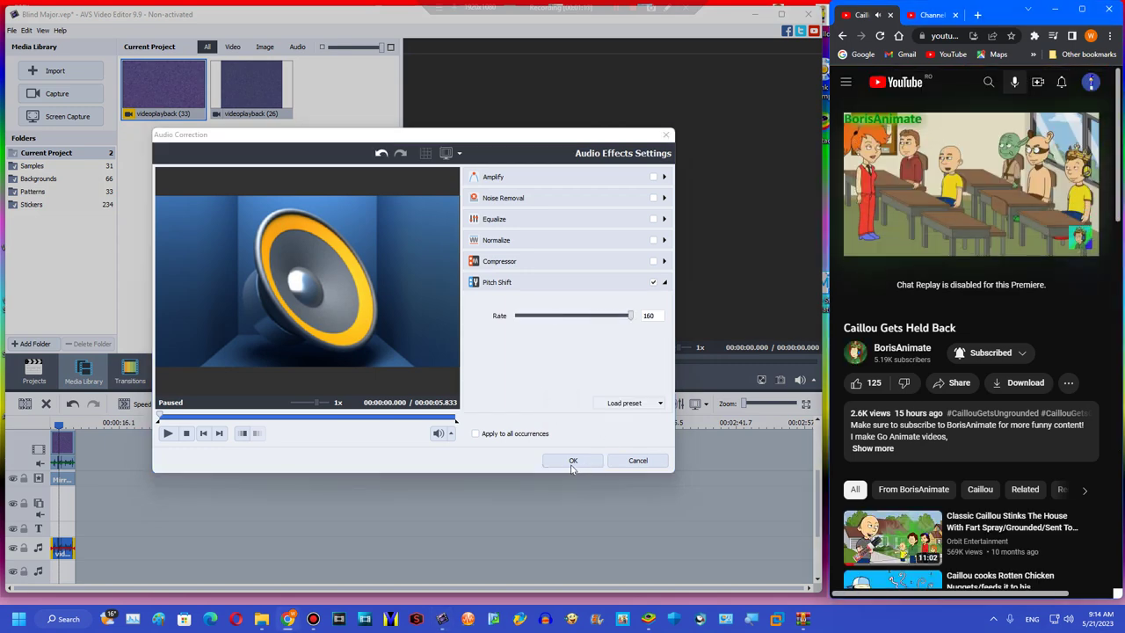
pyautogui.click(629, 318)
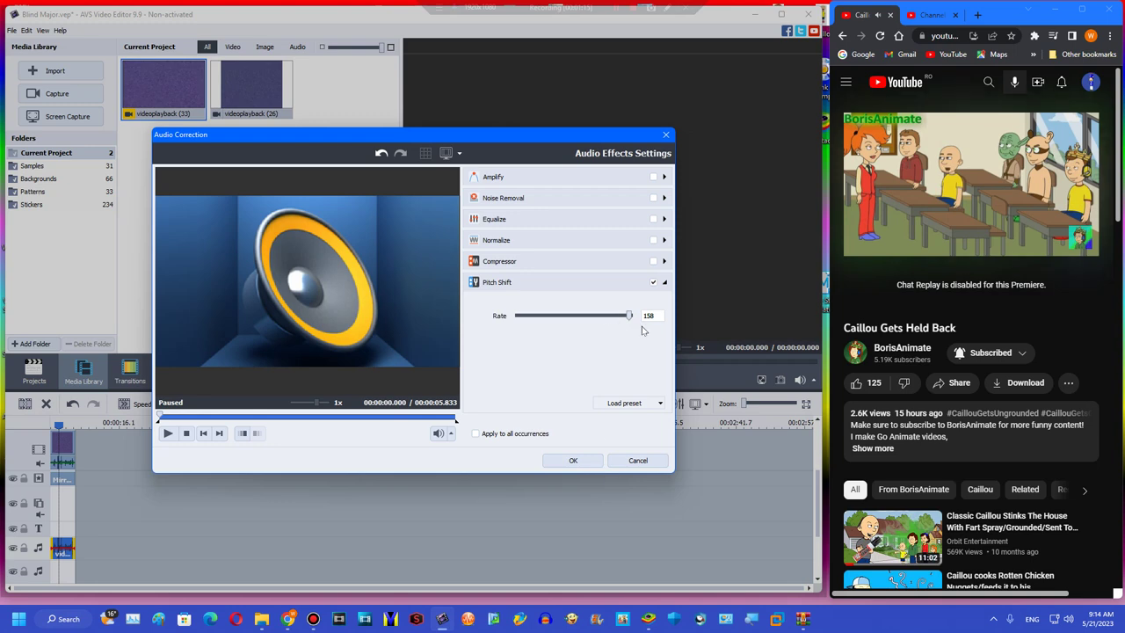
pyautogui.click(573, 460)
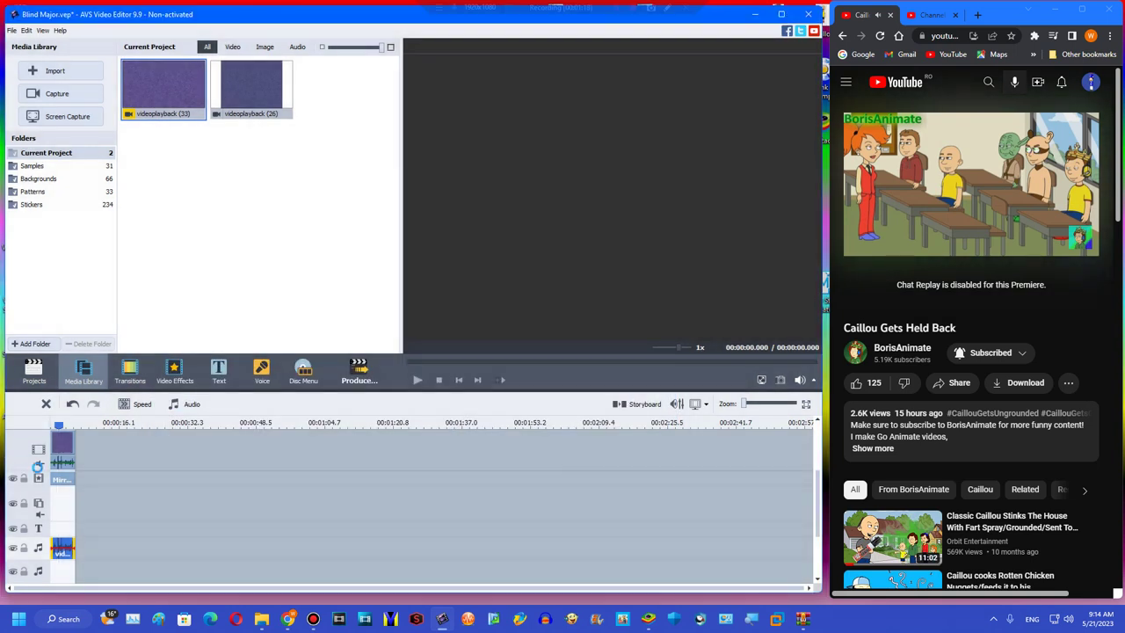
# Step: Apply Pitch Shift at a rate of 133 to the main video clip's audio
pyautogui.click(283, 403)
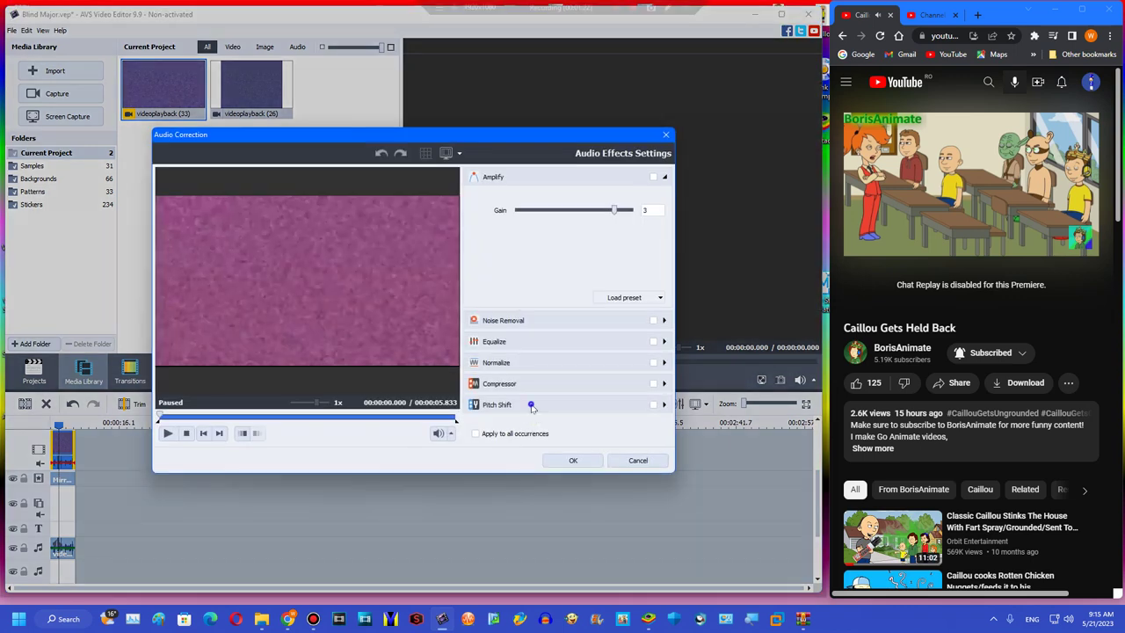
pyautogui.click(533, 406)
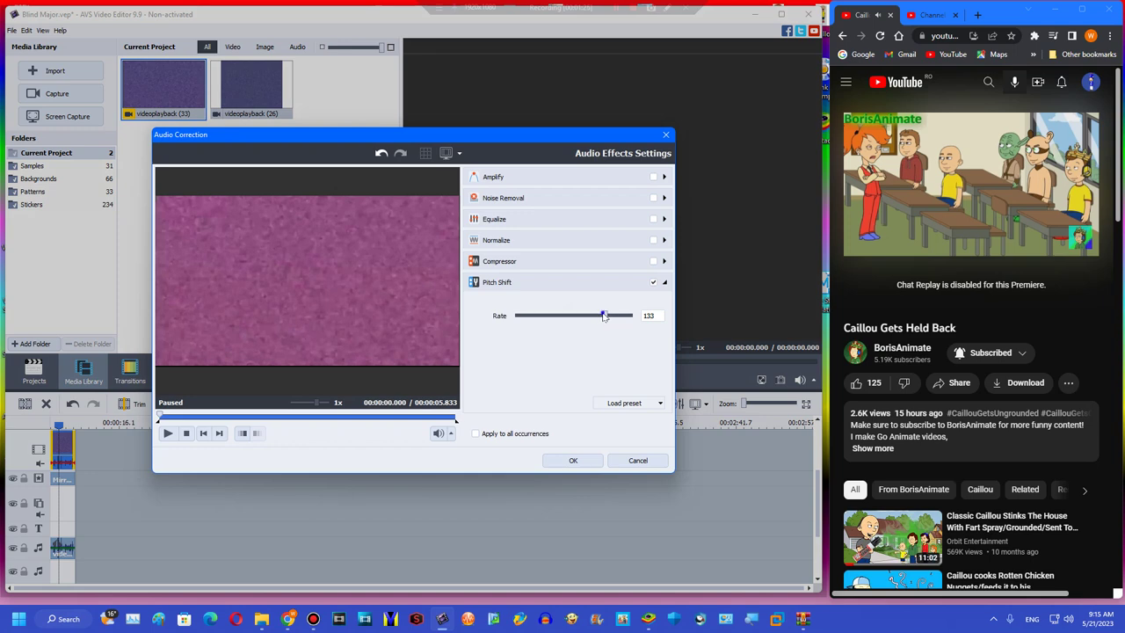
pyautogui.click(583, 464)
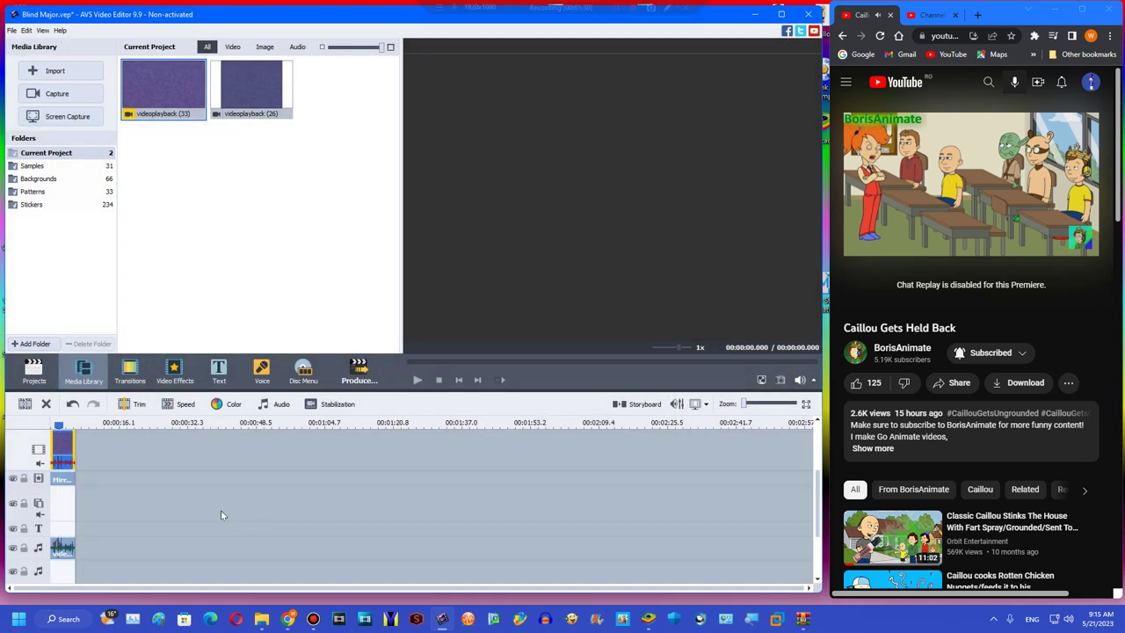
# Step: Place a copy of videoplayback (33) on the second audio line and apply Pitch Shift at a rate of 117
pyautogui.moveTo(180, 144); pyautogui.dragTo(62, 549)
pyautogui.click(195, 404)
pyautogui.click(192, 404)
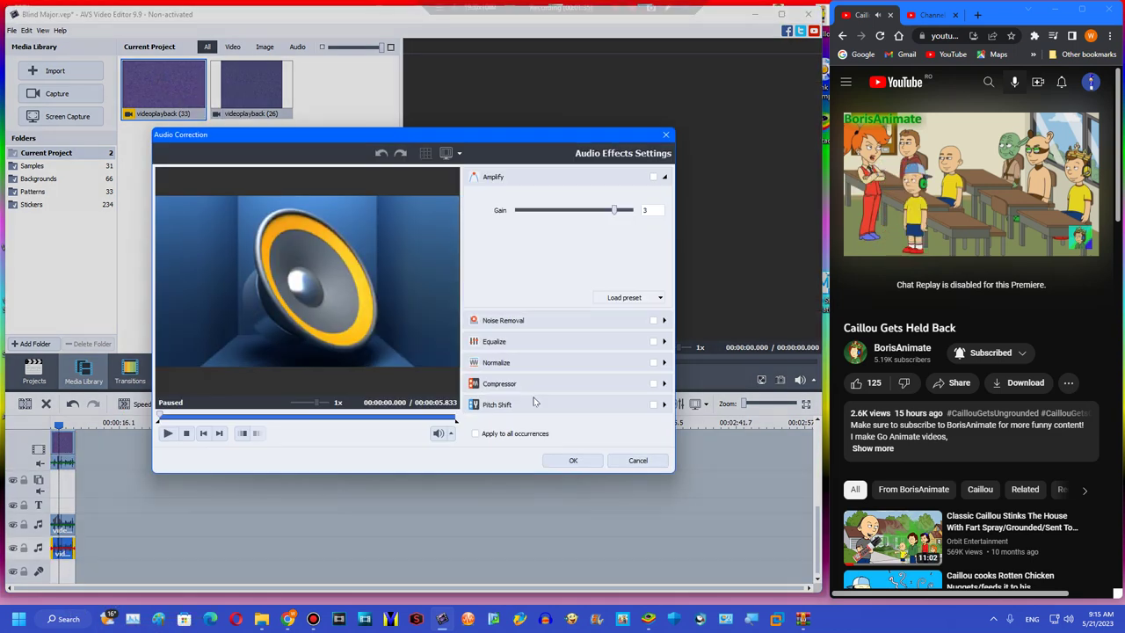
pyautogui.click(535, 403)
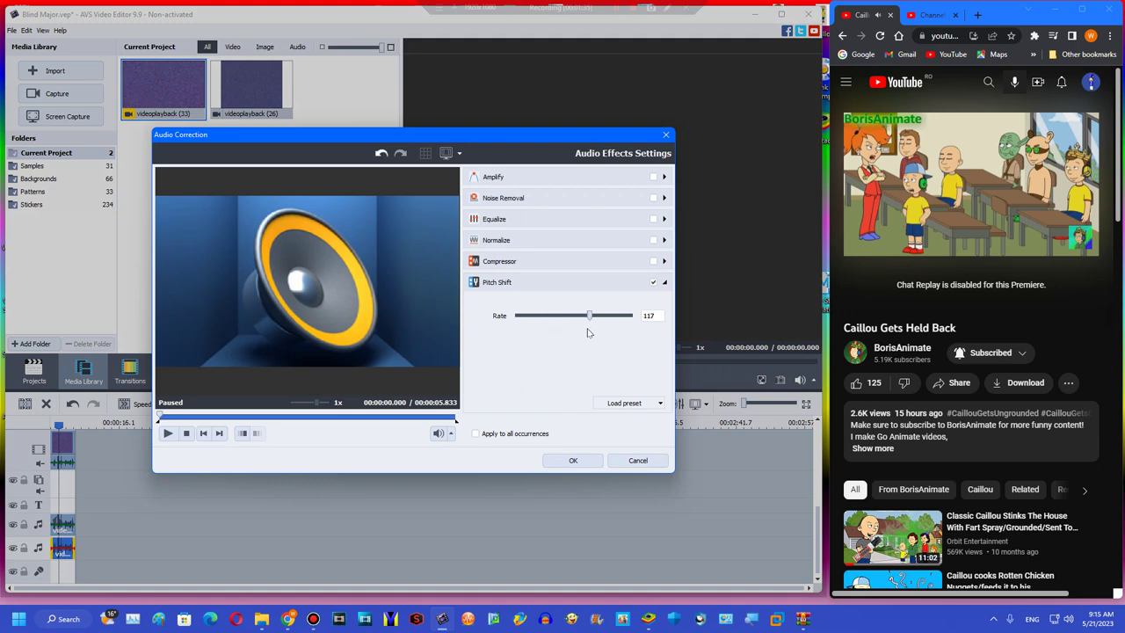
pyautogui.click(572, 463)
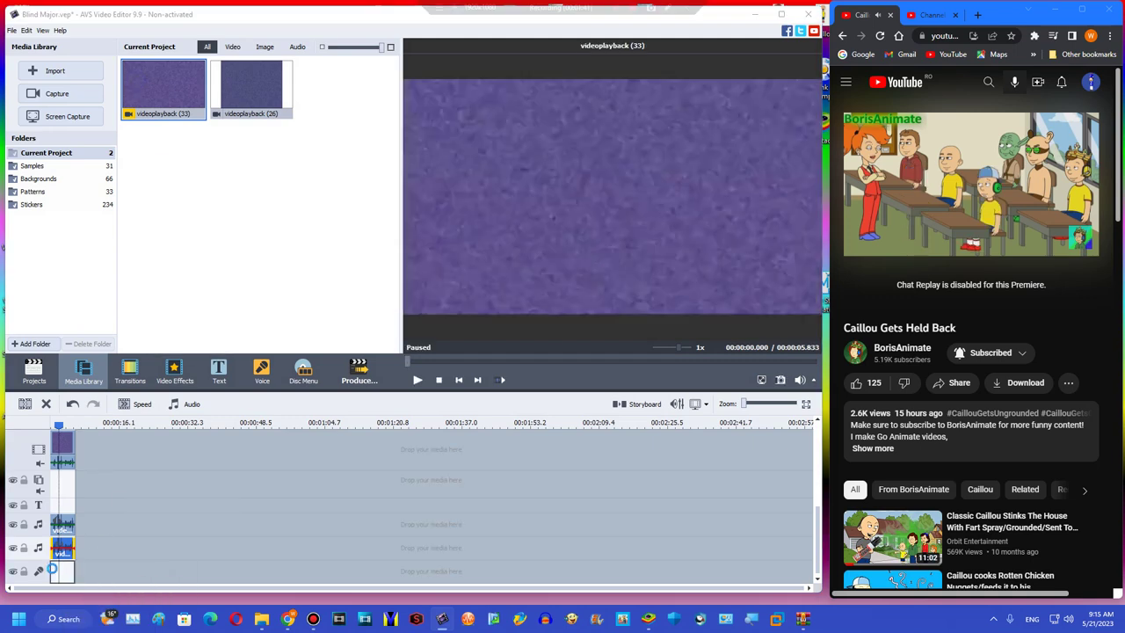
# Step: Apply Pitch Shift at a rate of 141 to a copy of videoplayback (33) on the voice track, and preview the project with YouTube paused
pyautogui.click(54, 572)
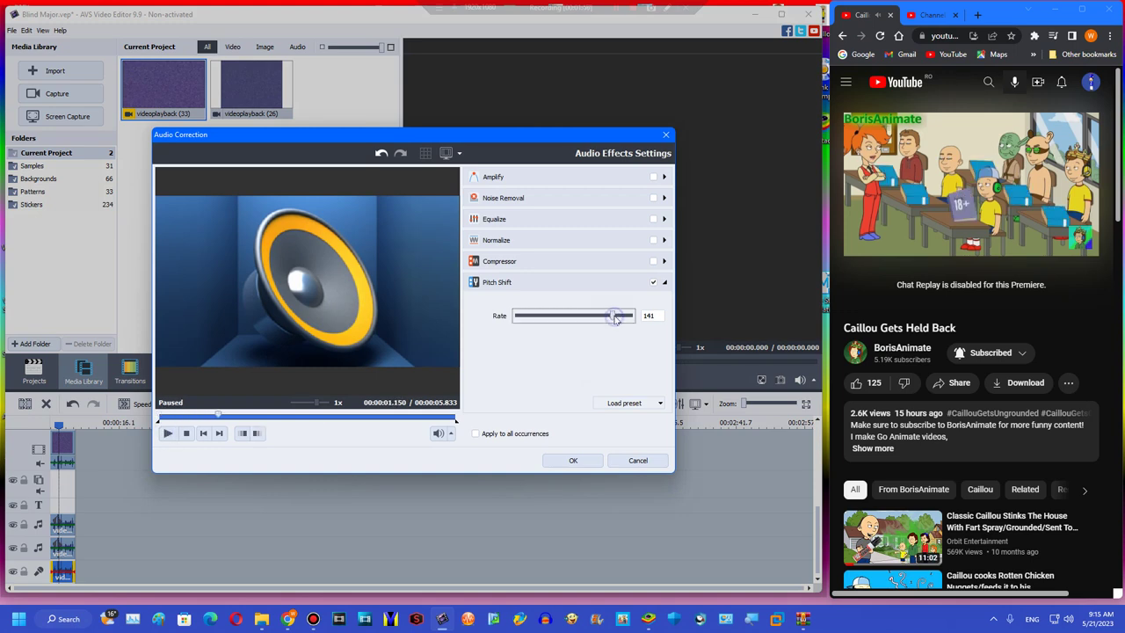
pyautogui.click(571, 459)
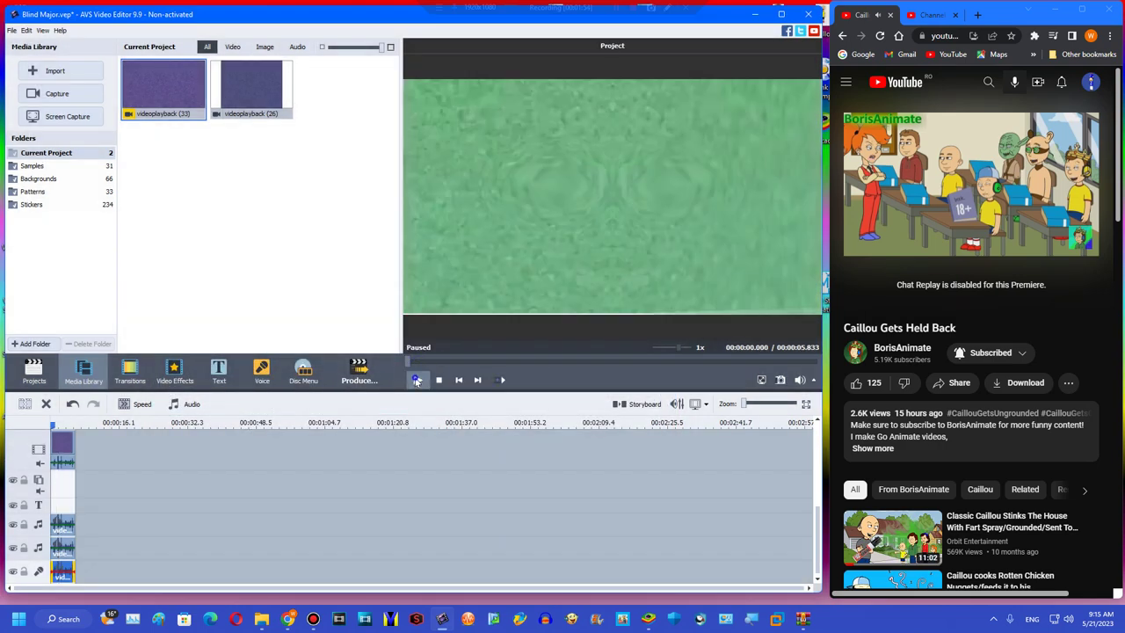
pyautogui.click(996, 151)
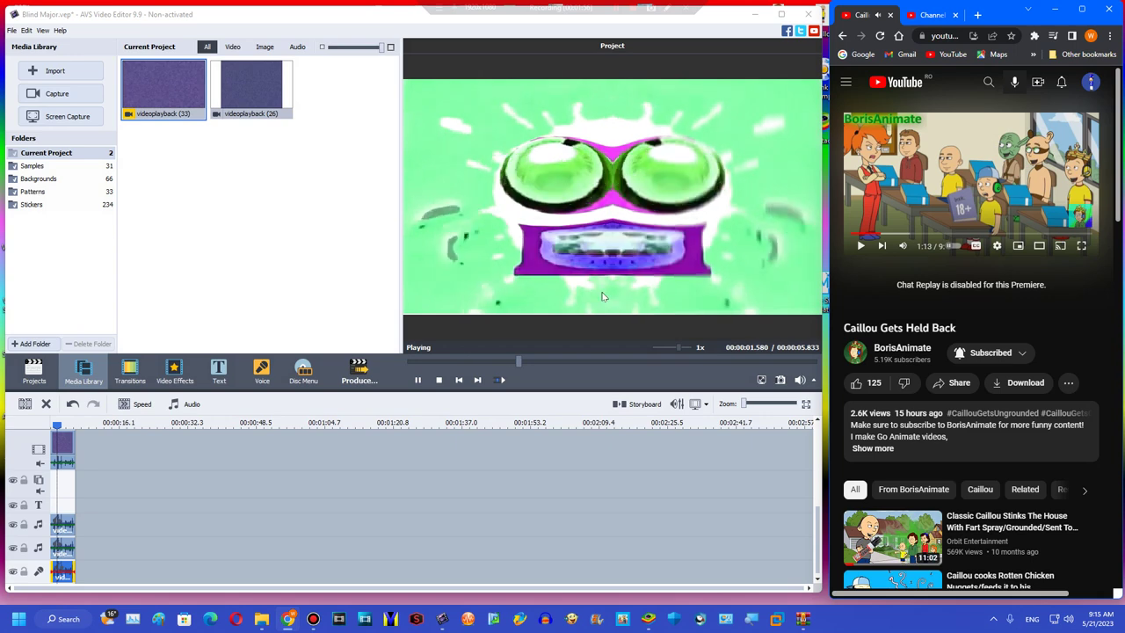
pyautogui.click(439, 379)
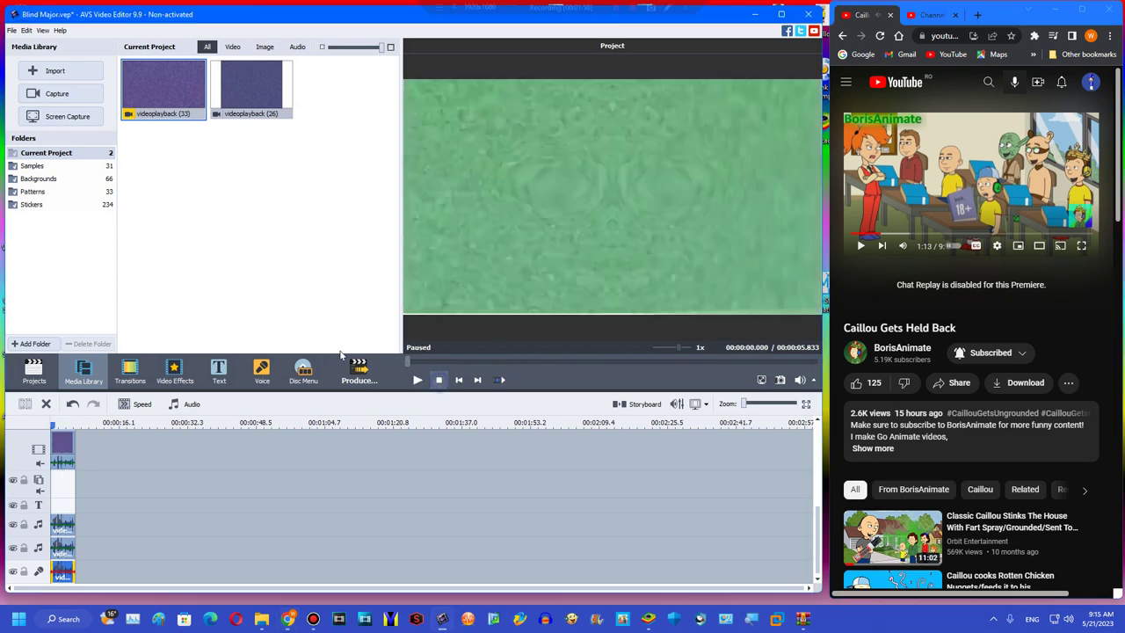
# Step: Begin producing the project as a WMV video file while resuming the YouTube video
pyautogui.click(353, 365)
pyautogui.click(949, 134)
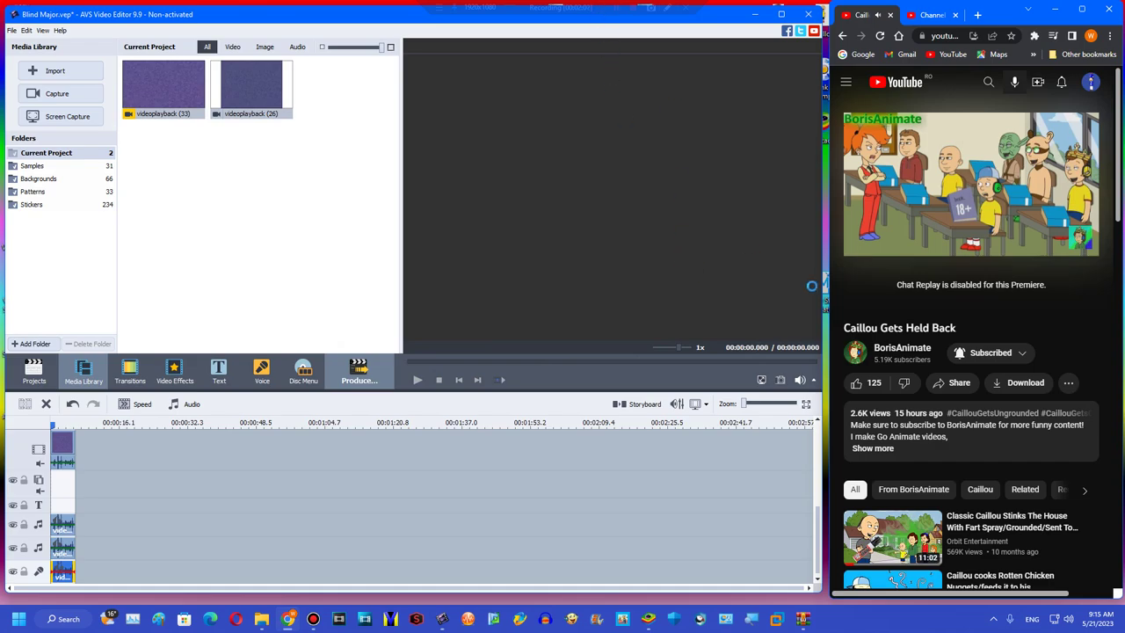
pyautogui.doubleClick(923, 220)
pyautogui.doubleClick(532, 483)
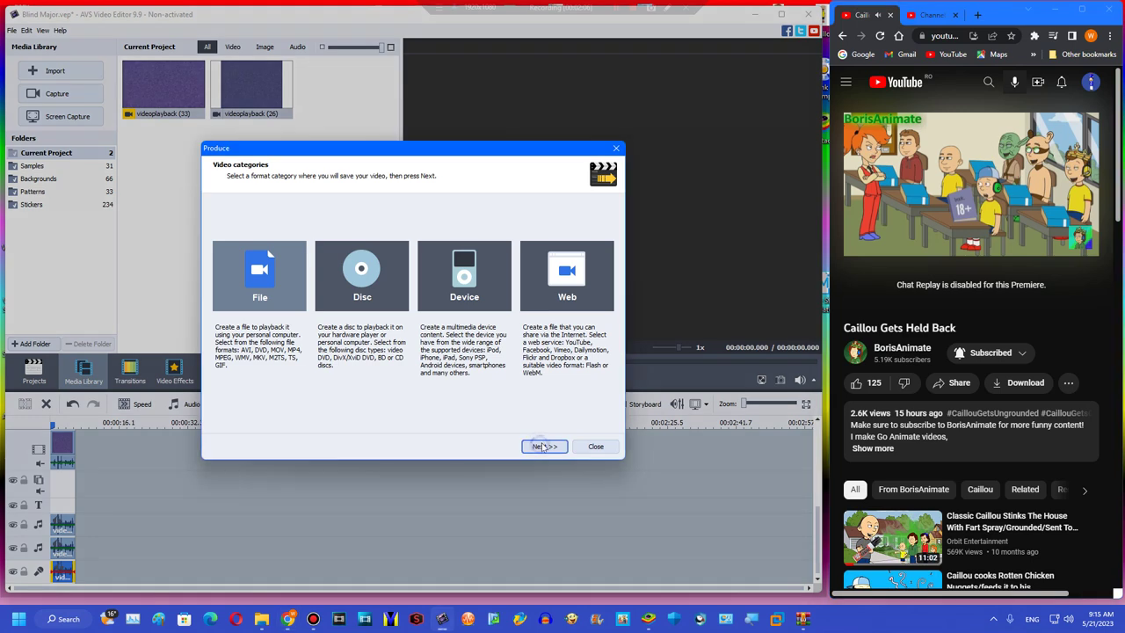
pyautogui.click(543, 446)
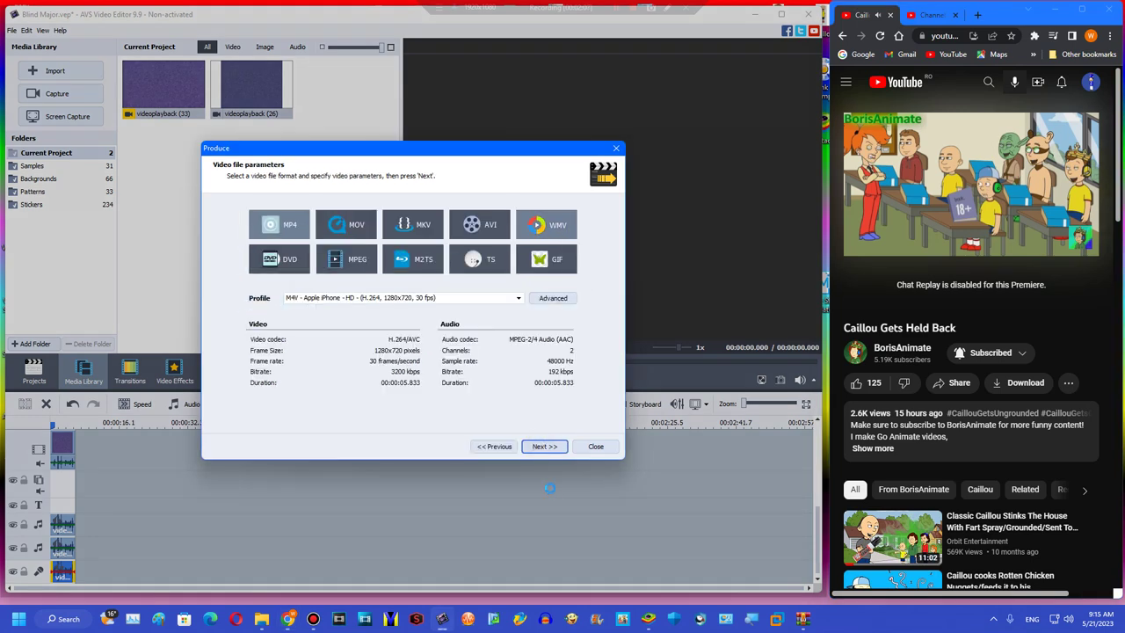
pyautogui.click(544, 446)
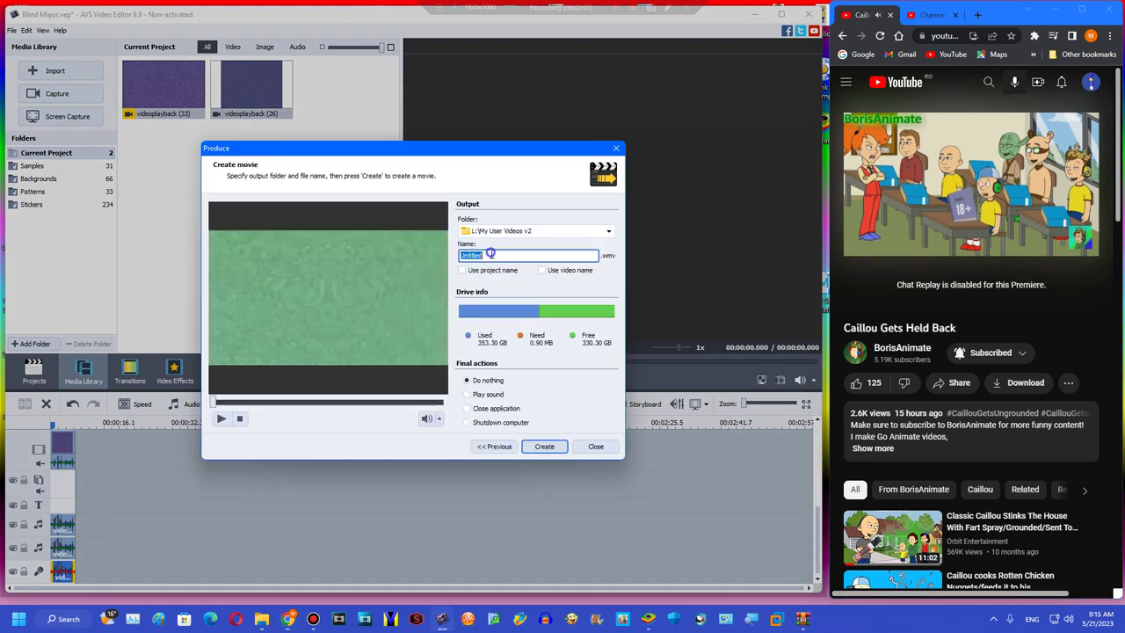
# Step: Check the existing file numbering in L:\My User Videos v2 with File Explorer, and export the movie as Untitled42
pyautogui.click(261, 619)
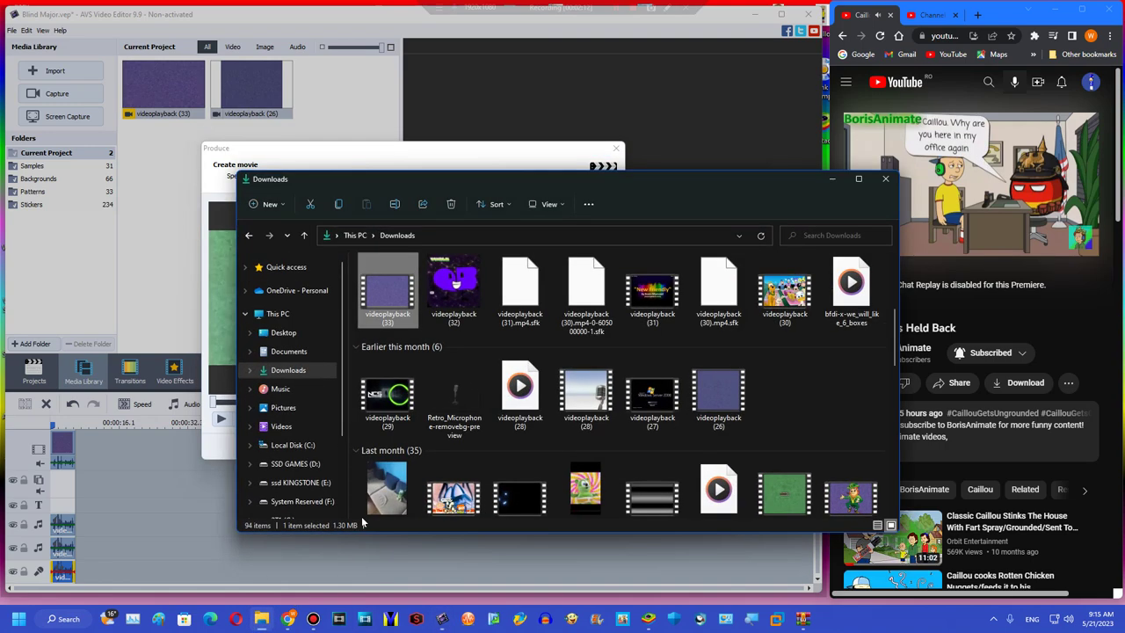
pyautogui.scroll(-3, 307, 414)
pyautogui.click(304, 452)
pyautogui.doubleClick(519, 386)
pyautogui.scroll(-5, 577, 424)
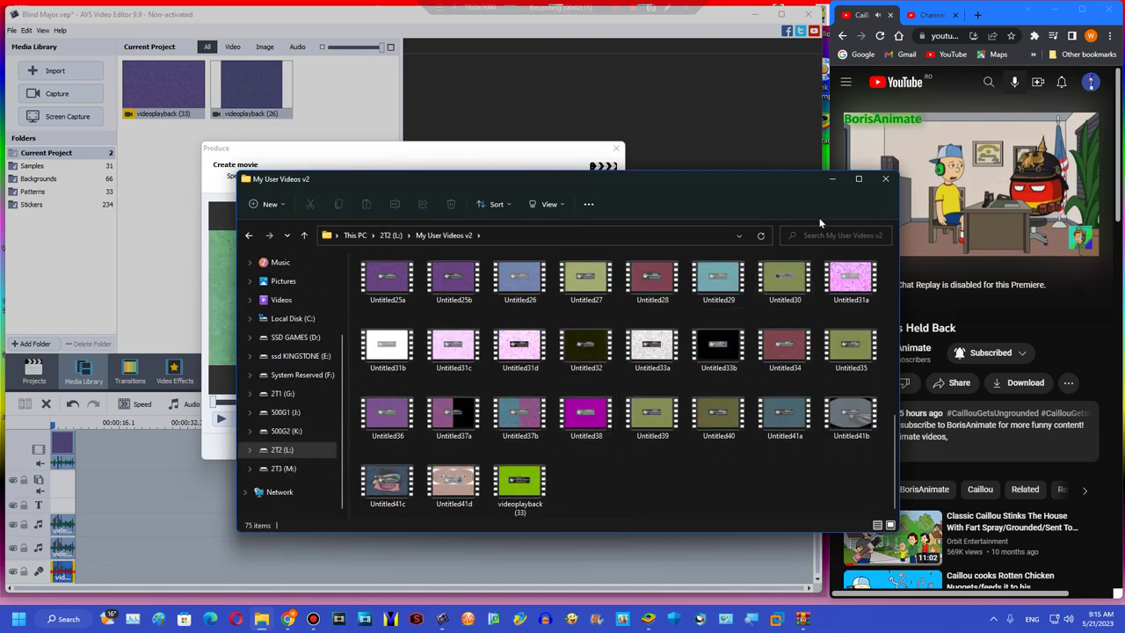
pyautogui.click(833, 178)
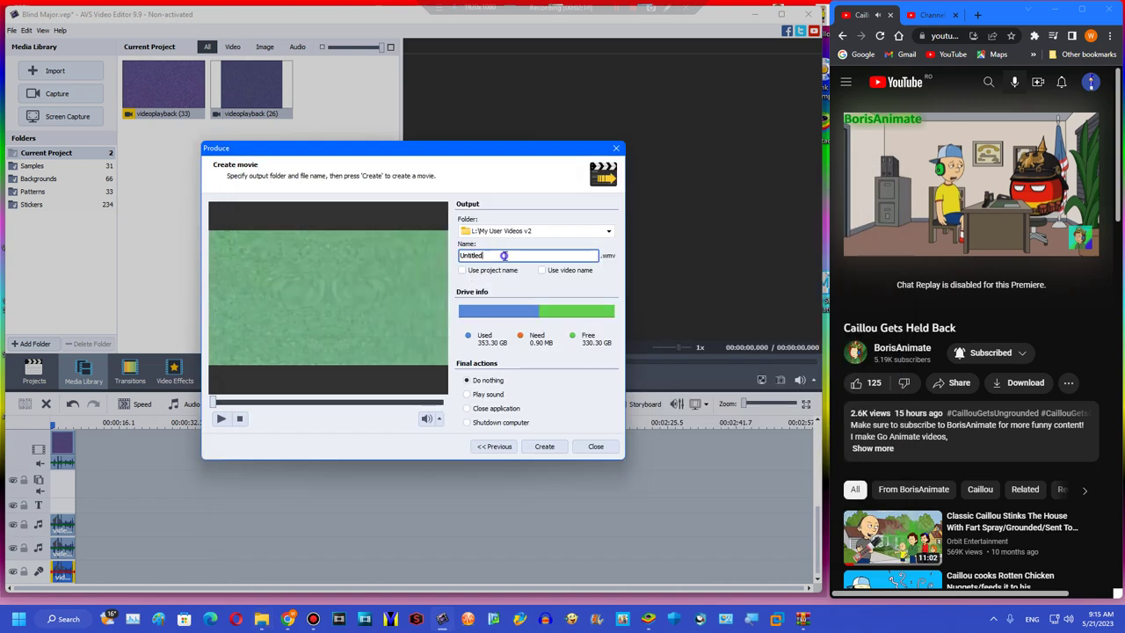
pyautogui.write('31')
pyautogui.click(551, 450)
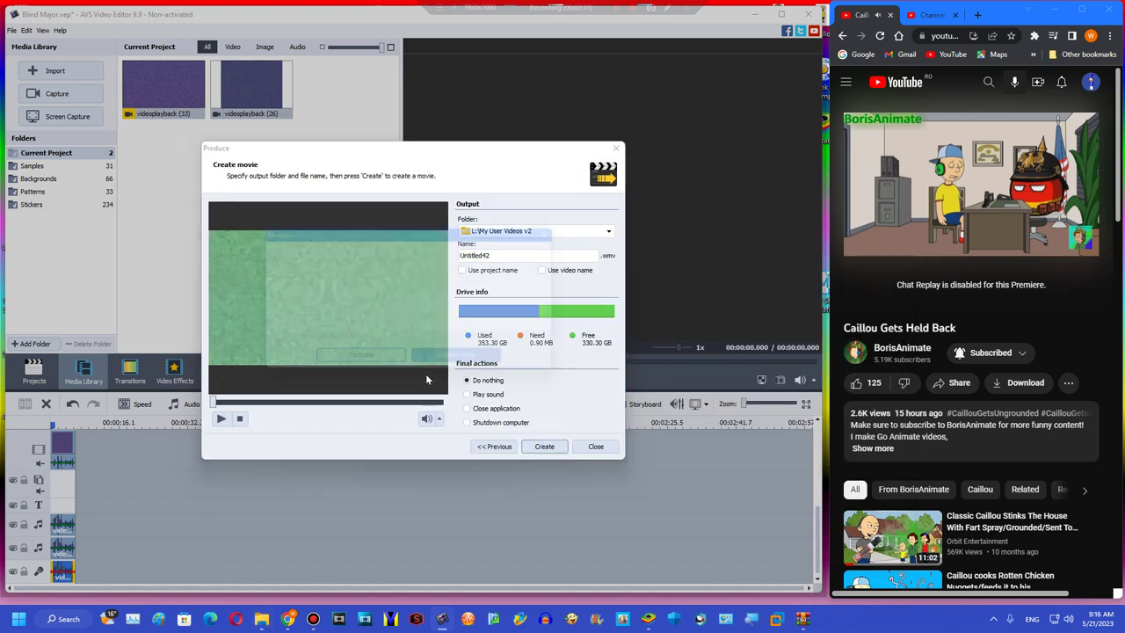
pyautogui.click(374, 366)
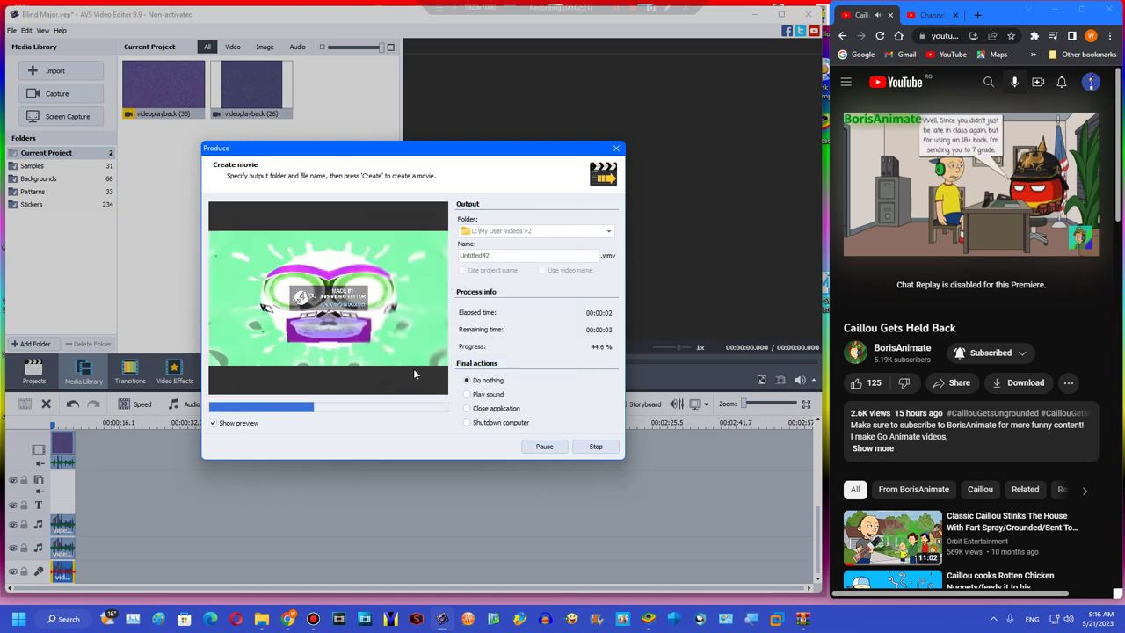
pyautogui.click(377, 324)
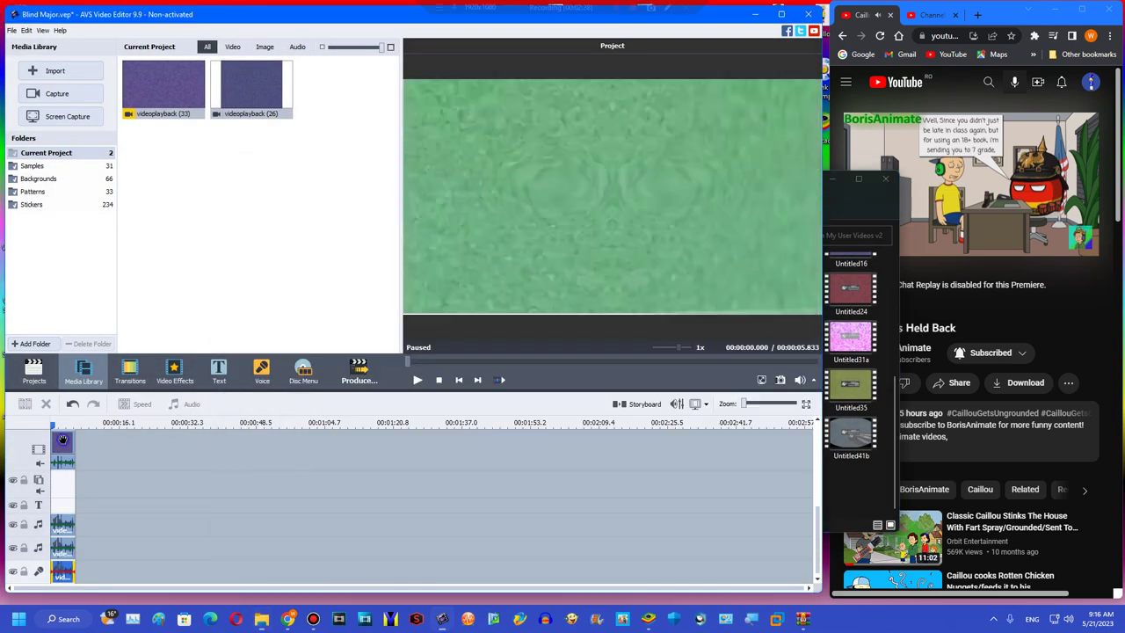
# Step: Clear the timeline and import Untitled27 and Untitled31d from My User Videos v2 into the project, previewing Untitled31d first
pyautogui.hotkey('ctrl', 'z')
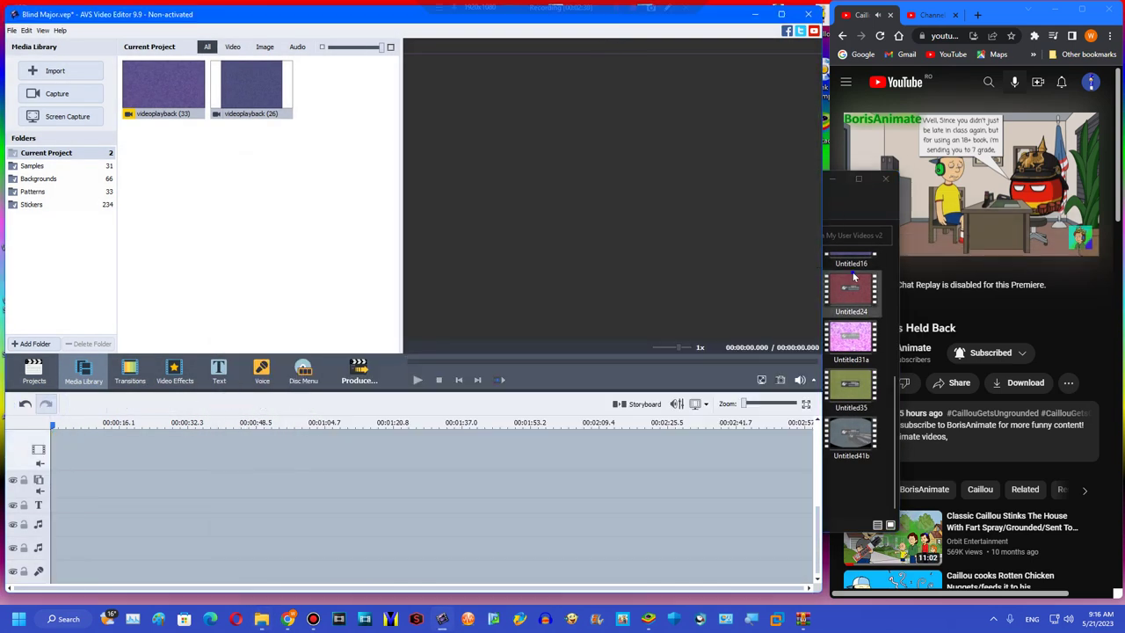
pyautogui.click(853, 277)
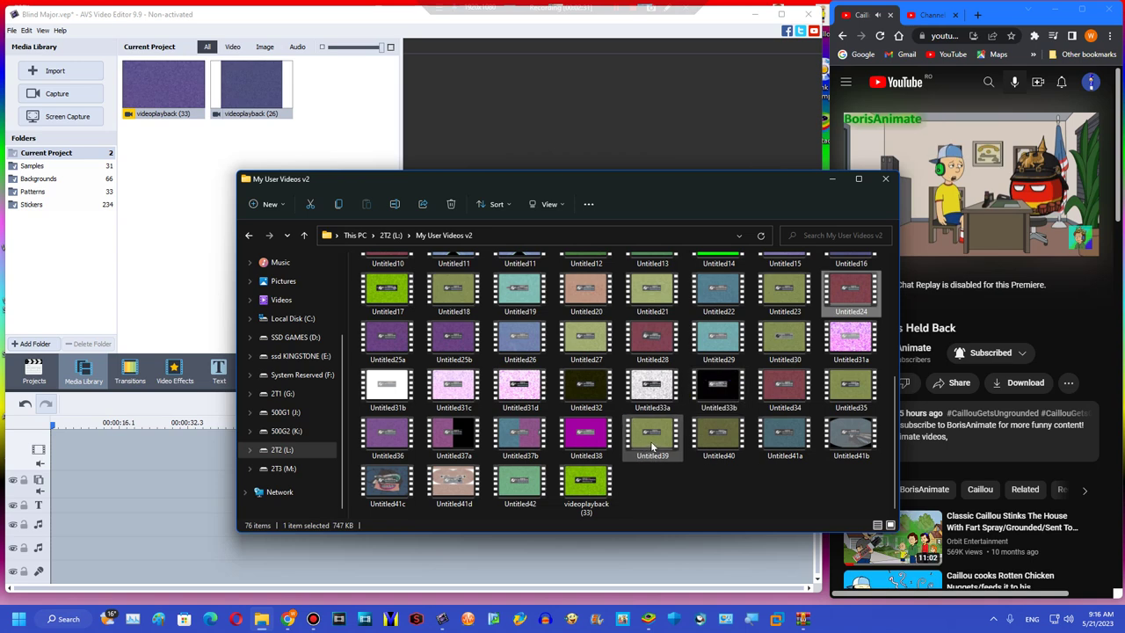
pyautogui.moveTo(852, 388); pyautogui.dragTo(172, 272)
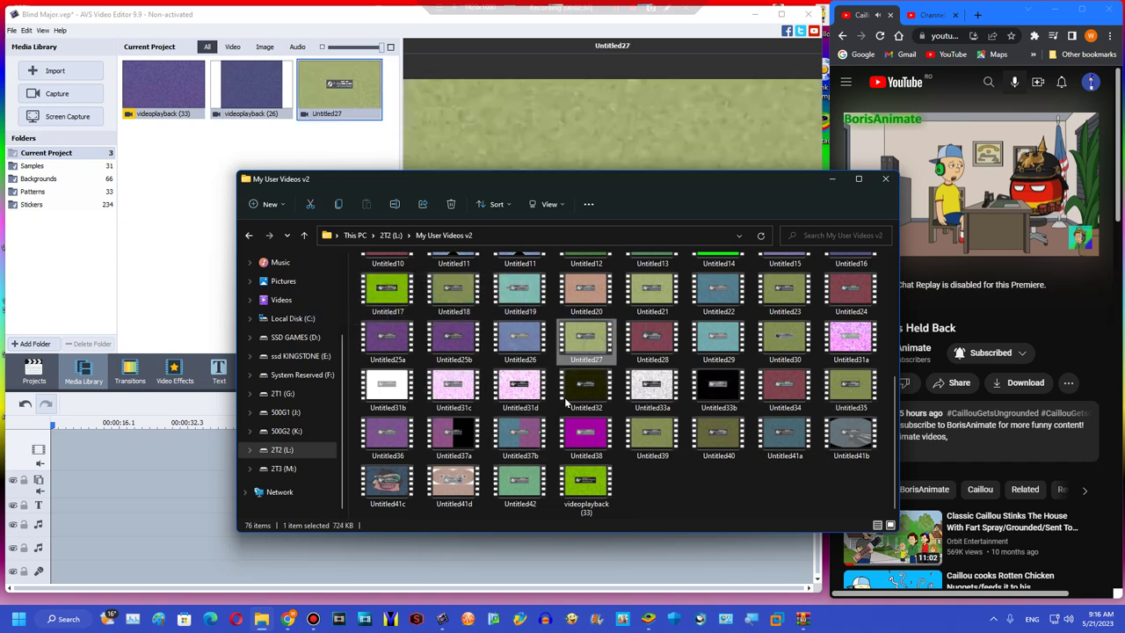
pyautogui.doubleClick(519, 385)
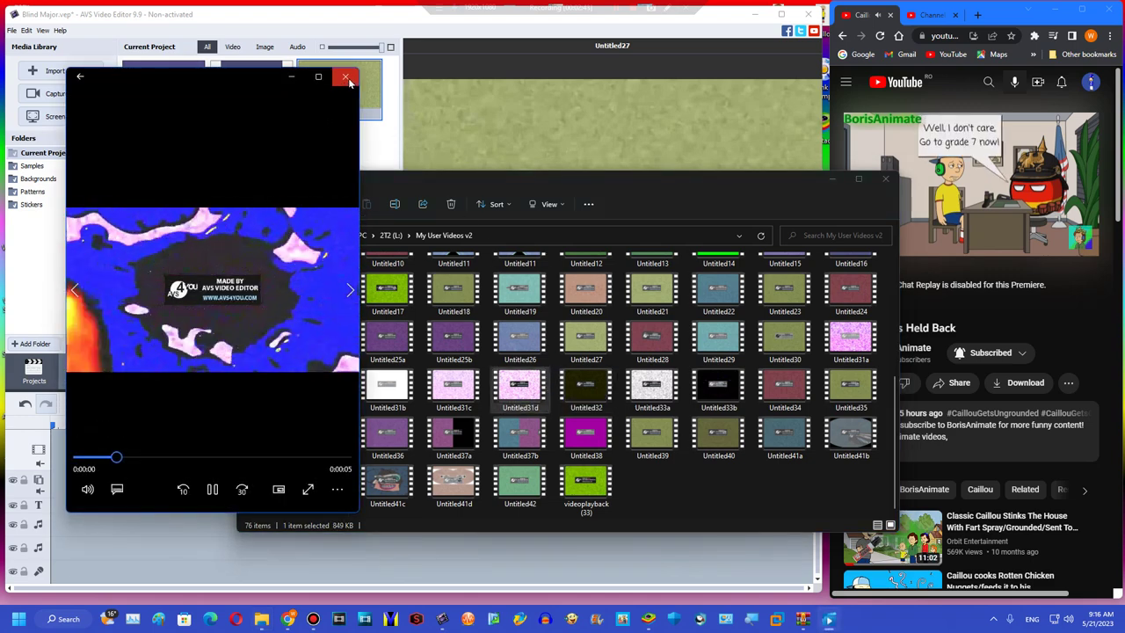
pyautogui.click(347, 77)
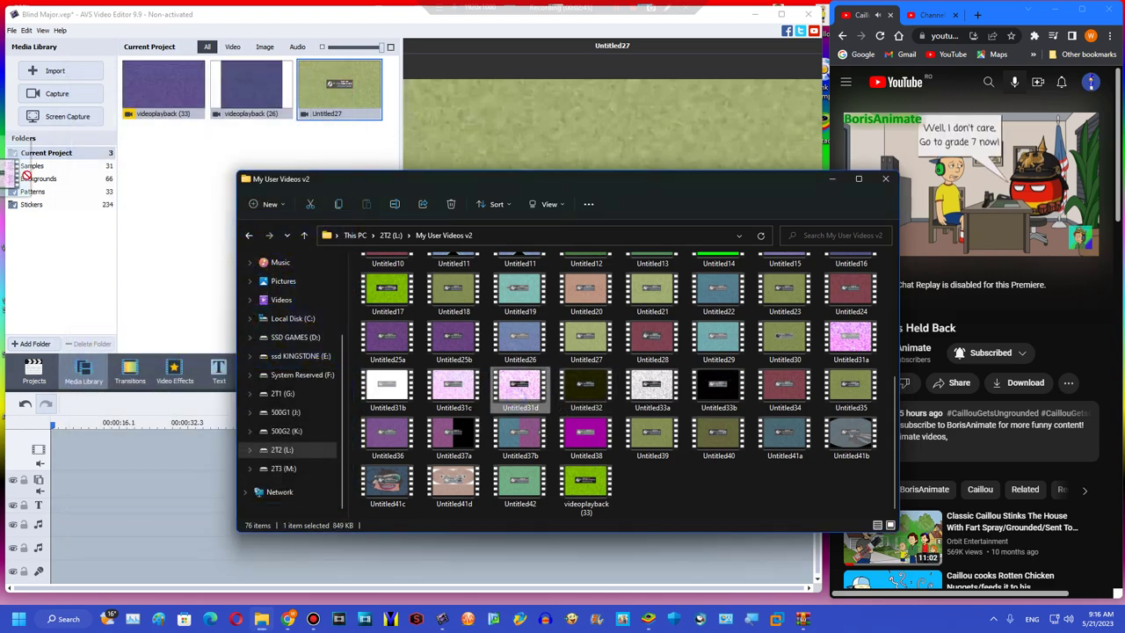
pyautogui.moveTo(189, 199); pyautogui.dragTo(193, 202)
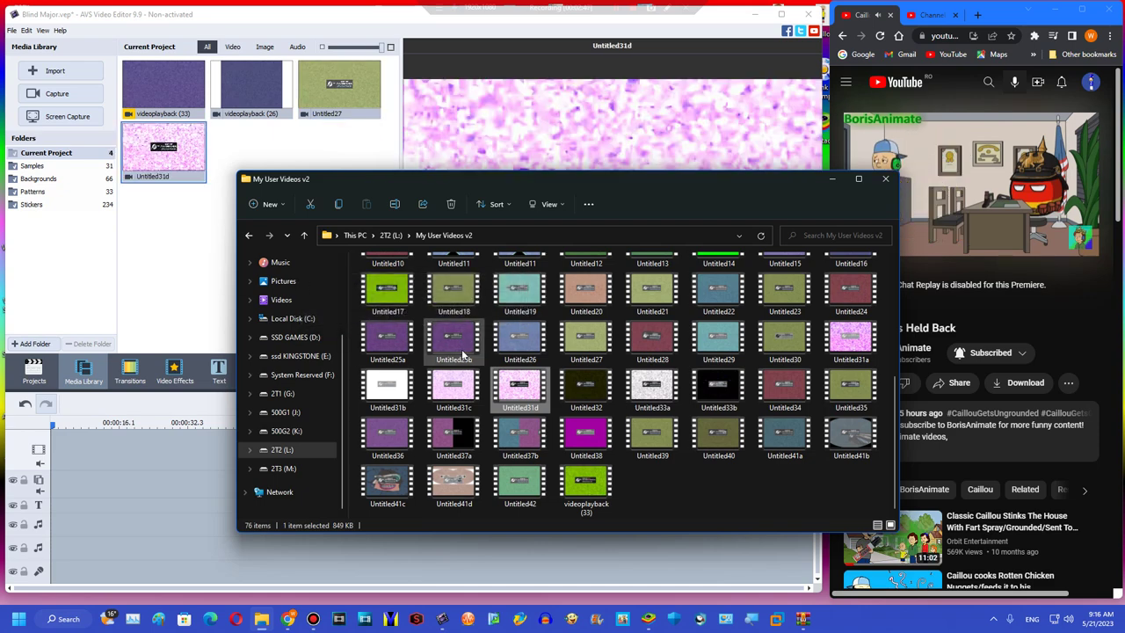
# Step: Import Untitled4 and Untitled13 from My User Videos v2 into the current project
pyautogui.scroll(3, 592, 307)
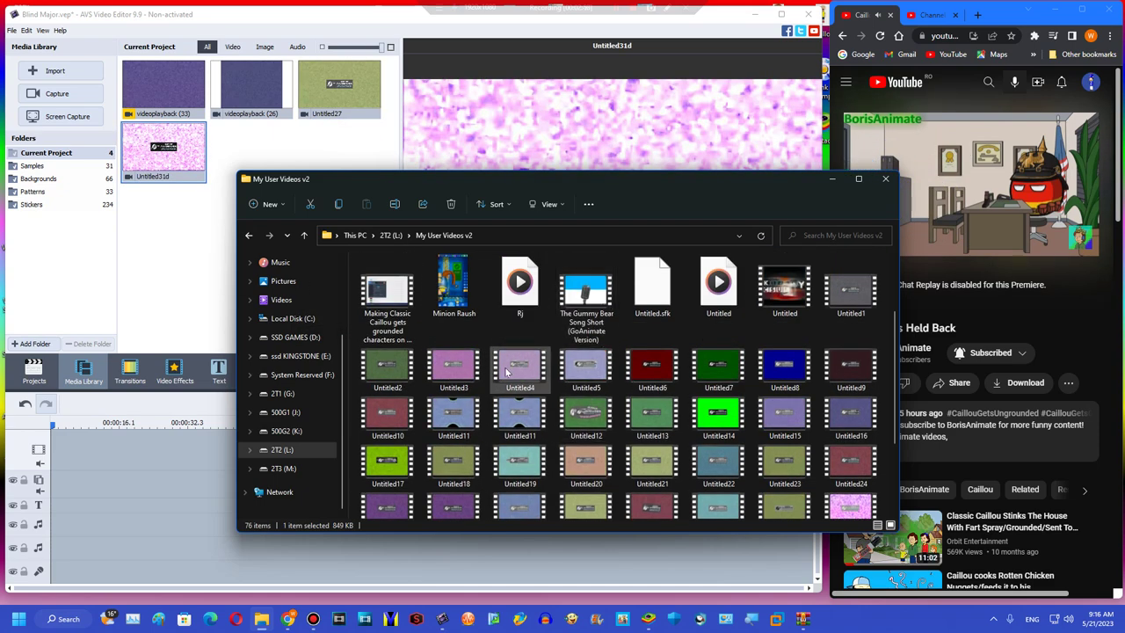
pyautogui.moveTo(519, 370); pyautogui.dragTo(197, 255)
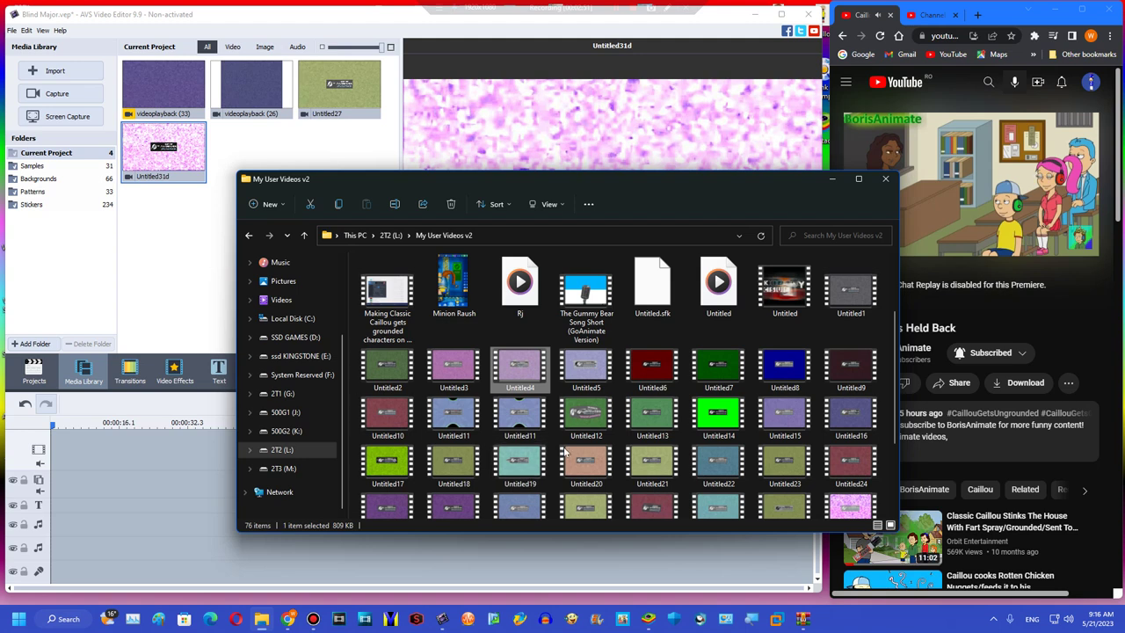
pyautogui.moveTo(652, 414); pyautogui.dragTo(115, 235)
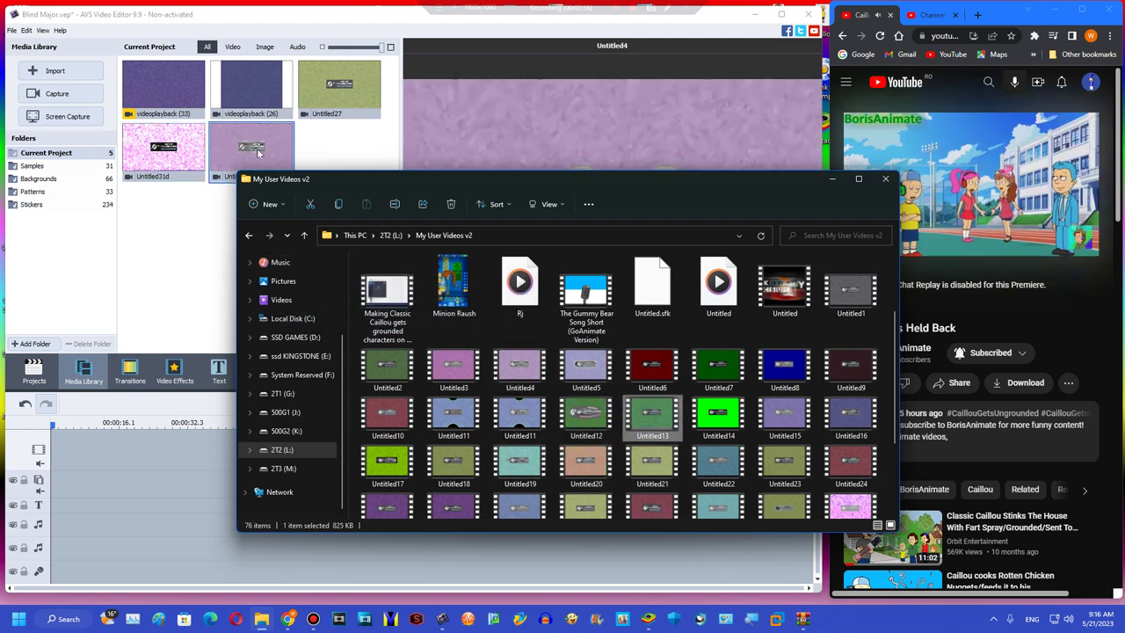
pyautogui.click(832, 178)
# Step: Place Untitled27 on the timeline at 0.8x speed, followed by Untitled31d at 0.9x speed
pyautogui.moveTo(319, 92); pyautogui.dragTo(167, 466)
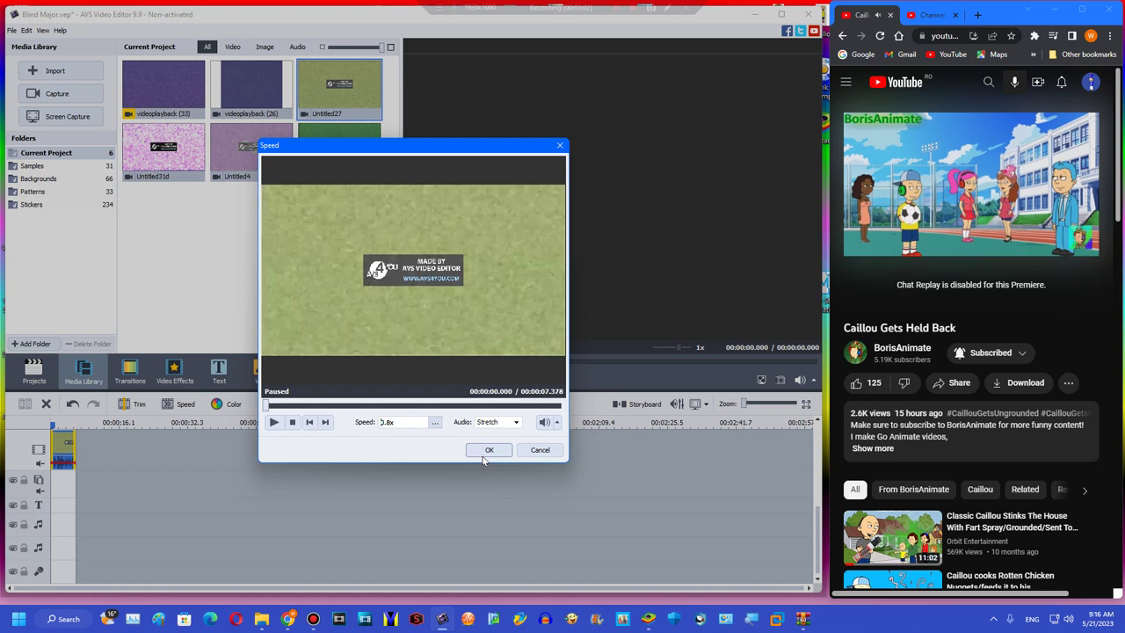
pyautogui.click(486, 452)
pyautogui.moveTo(167, 180); pyautogui.dragTo(176, 453)
pyautogui.click(185, 404)
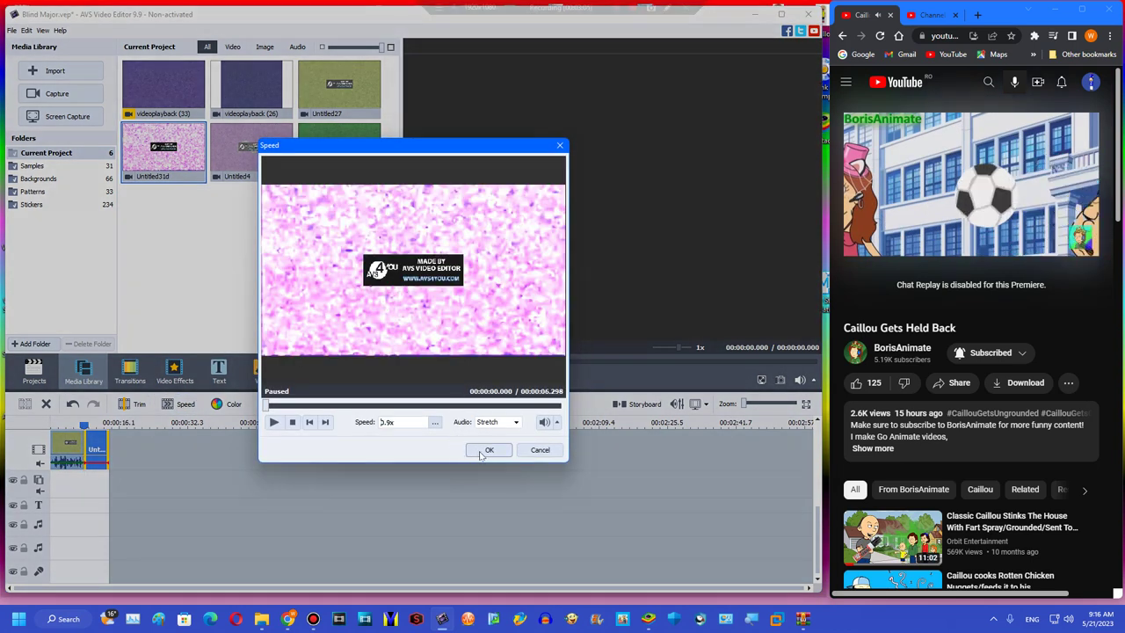
pyautogui.click(486, 450)
# Step: Append Untitled4 at 0.75x speed and Untitled13 at 0.85x speed to the video track
pyautogui.moveTo(252, 149); pyautogui.dragTo(155, 437)
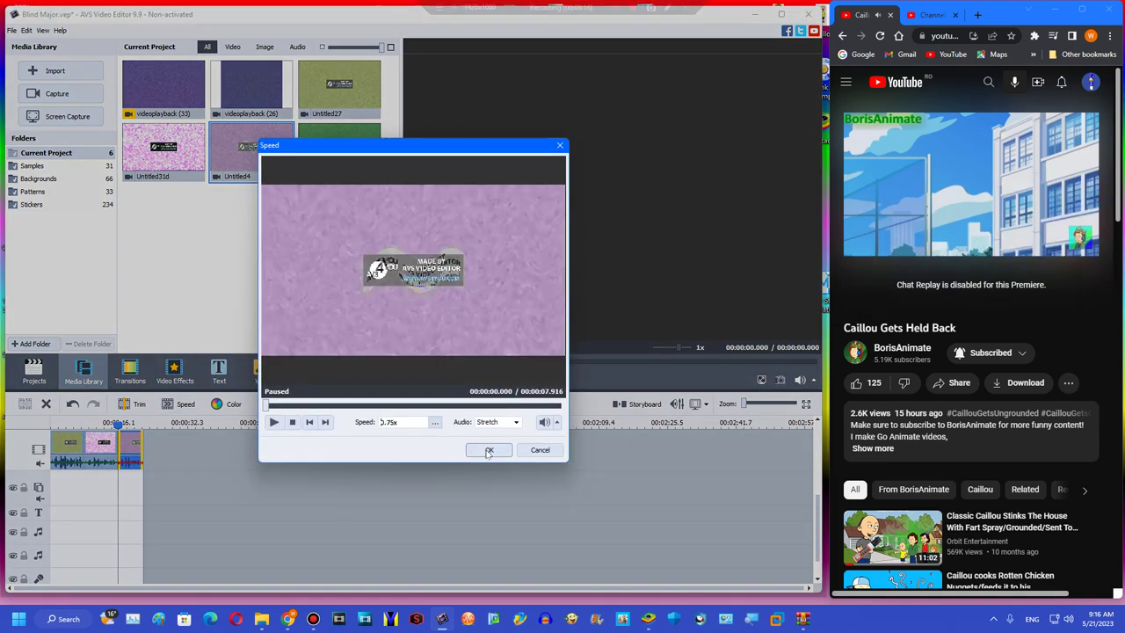
pyautogui.click(488, 451)
pyautogui.moveTo(338, 150); pyautogui.dragTo(216, 448)
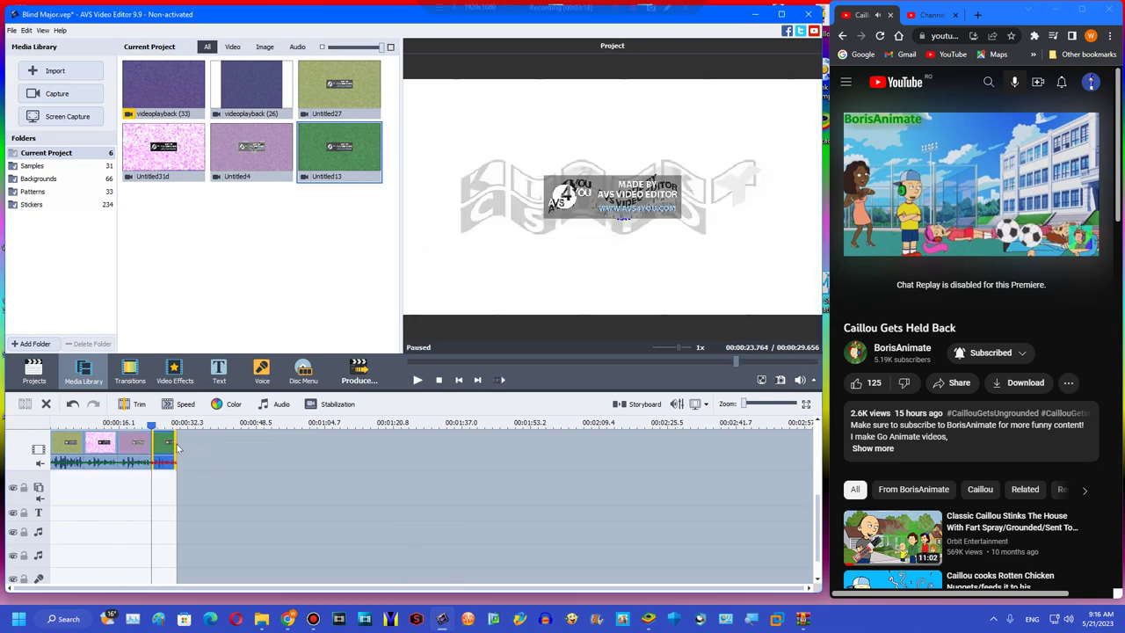
pyautogui.click(175, 405)
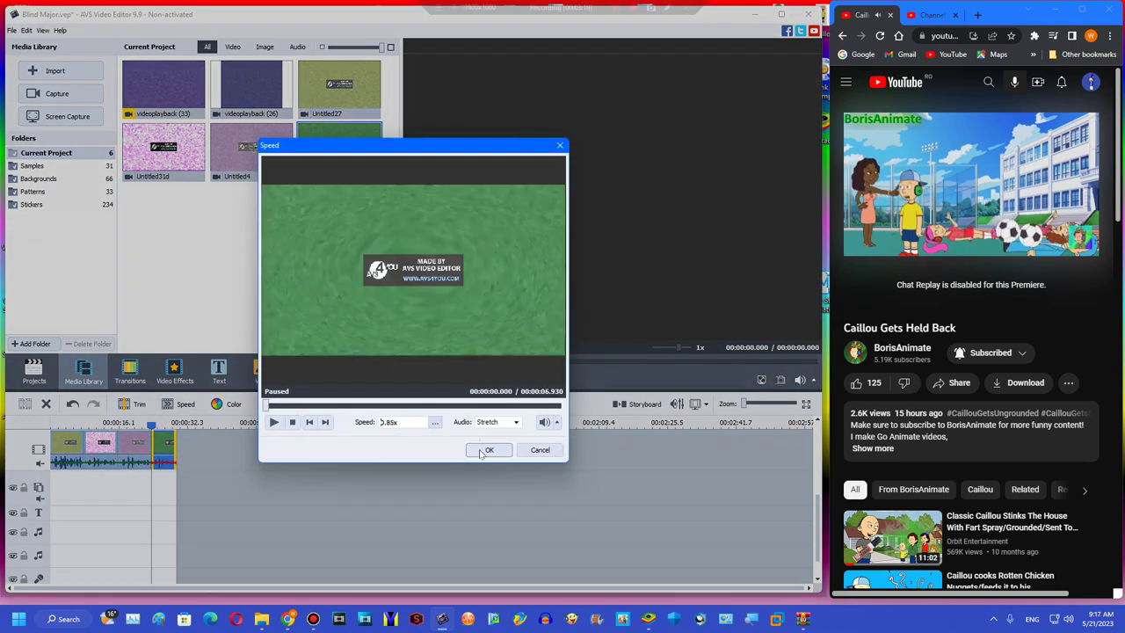
pyautogui.scroll(-1, 480, 452)
pyautogui.click(482, 451)
# Step: Reduce the playback speed of the Untitled13 clip further
pyautogui.click(183, 406)
pyautogui.scroll(-1, 485, 443)
pyautogui.click(486, 448)
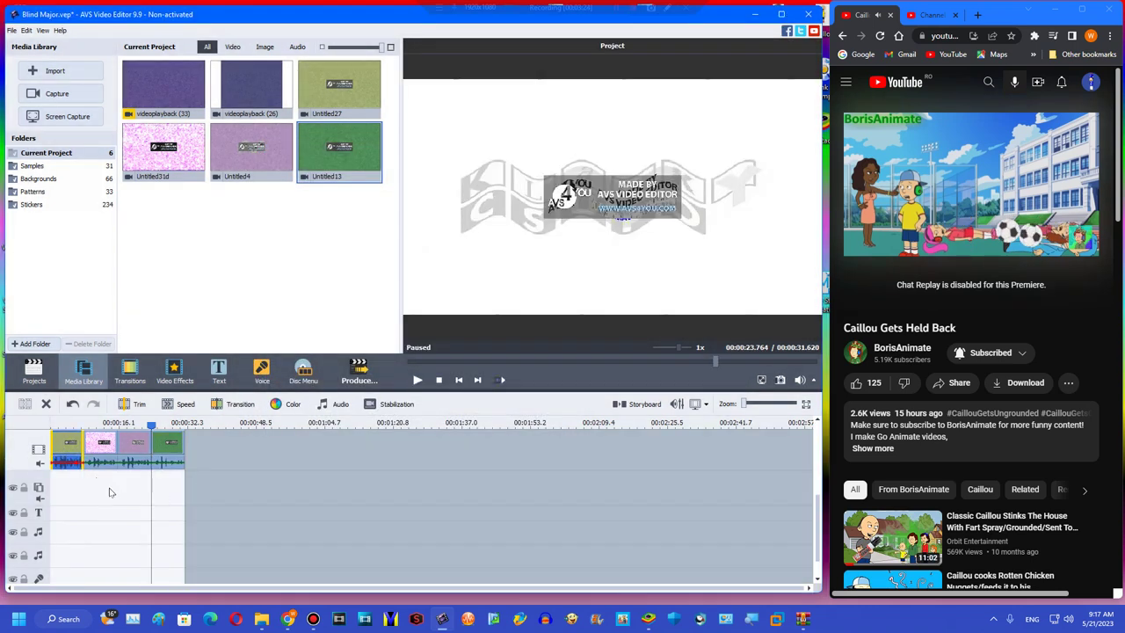
# Step: Add a Colorize effect from the start of the timeline and make it end with the fourth clip
pyautogui.click(175, 374)
pyautogui.moveTo(340, 88); pyautogui.dragTo(268, 475)
pyautogui.click(34, 373)
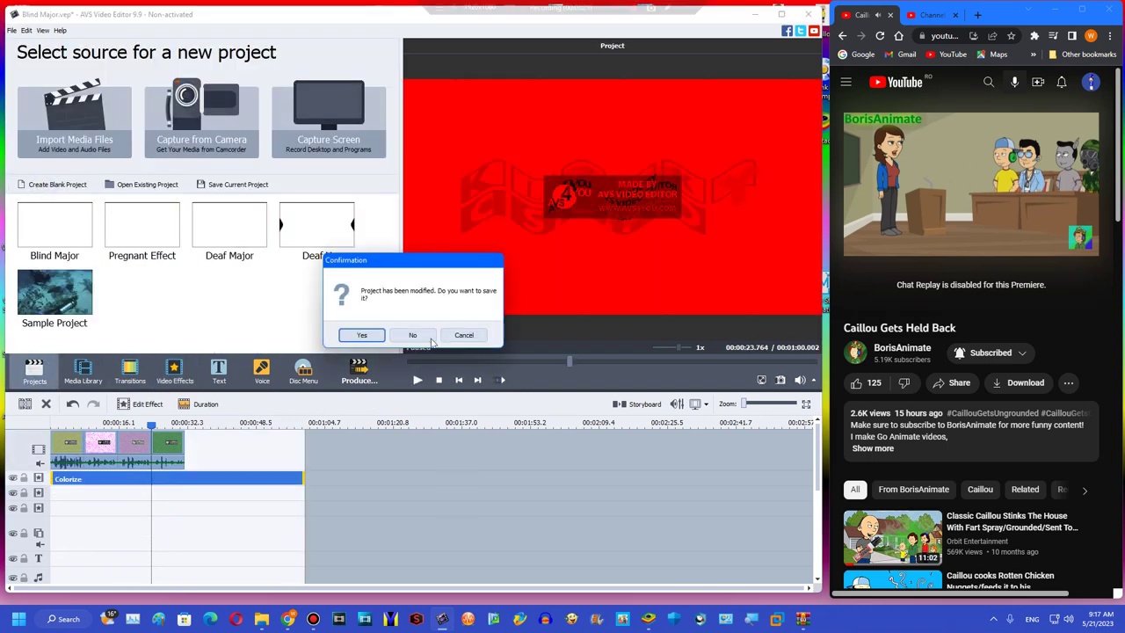
pyautogui.click(464, 335)
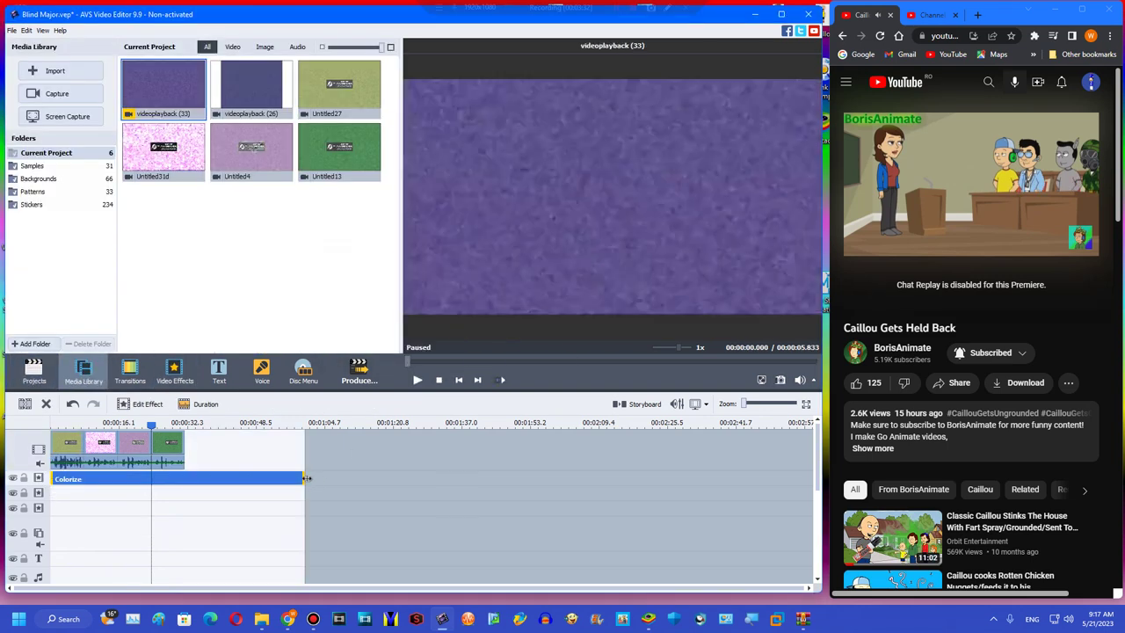
pyautogui.click(184, 475)
pyautogui.moveTo(185, 470); pyautogui.dragTo(183, 475)
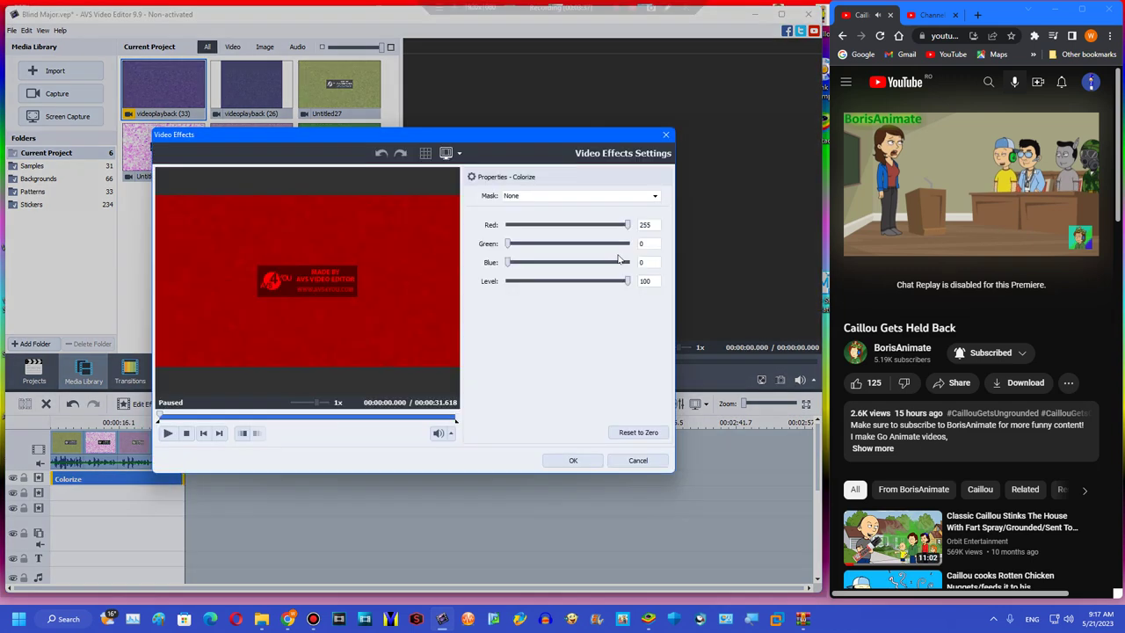
# Step: Set the Colorize effect's green and blue to 255 and its level to 90
pyautogui.click(619, 262)
pyautogui.click(606, 242)
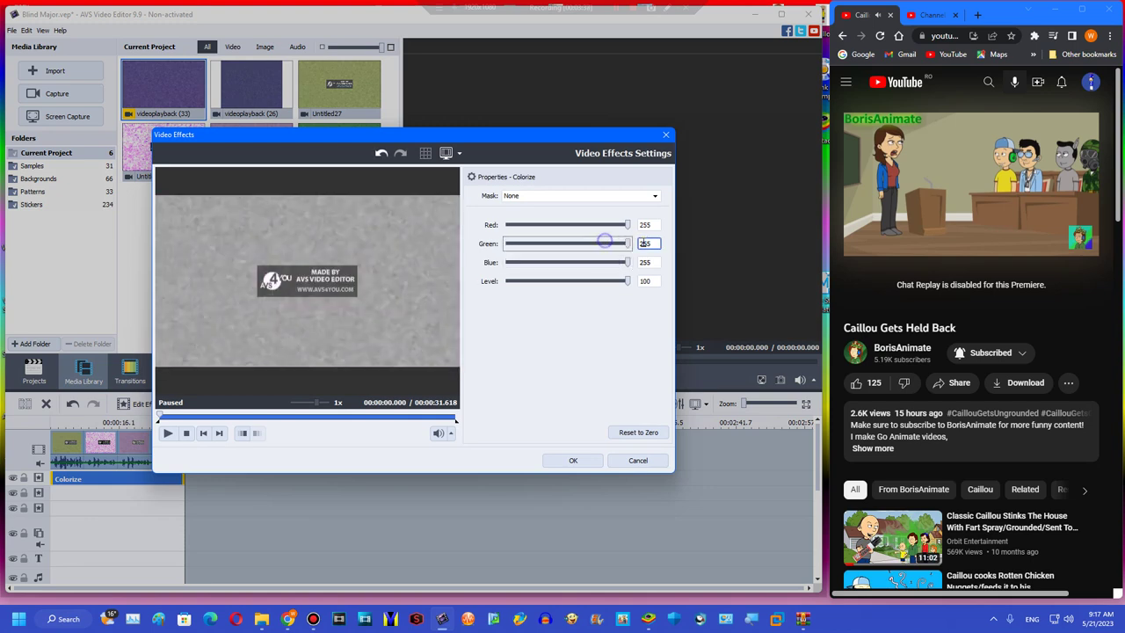
pyautogui.moveTo(617, 279); pyautogui.dragTo(610, 284)
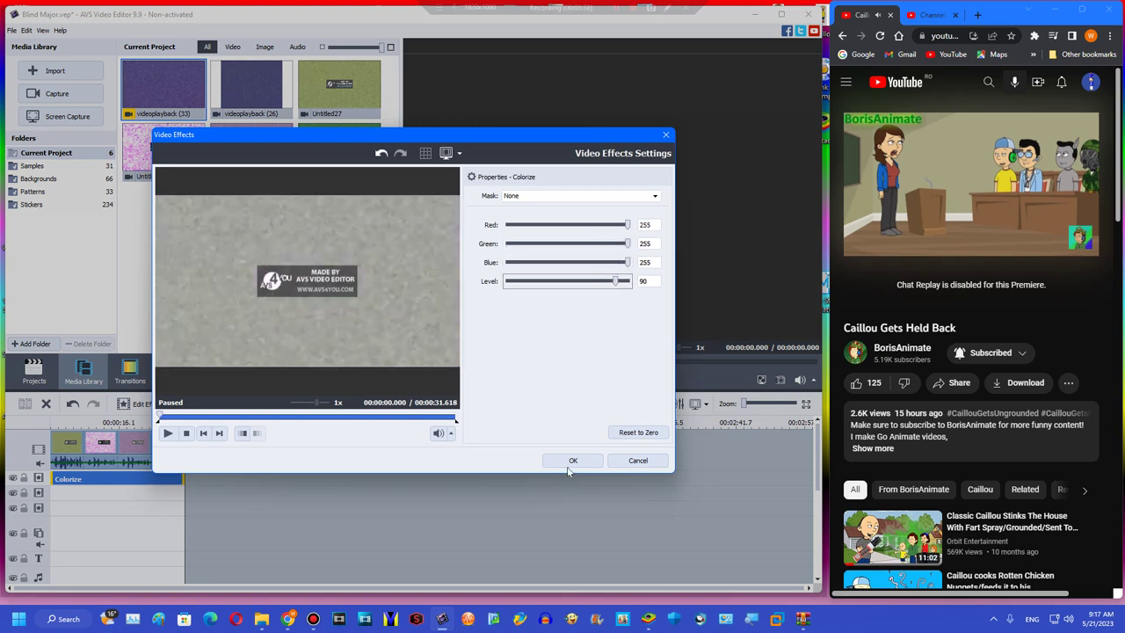
pyautogui.click(570, 465)
# Step: Look through the available video effects and check the clips and frames on the timeline
pyautogui.click(216, 372)
pyautogui.click(178, 371)
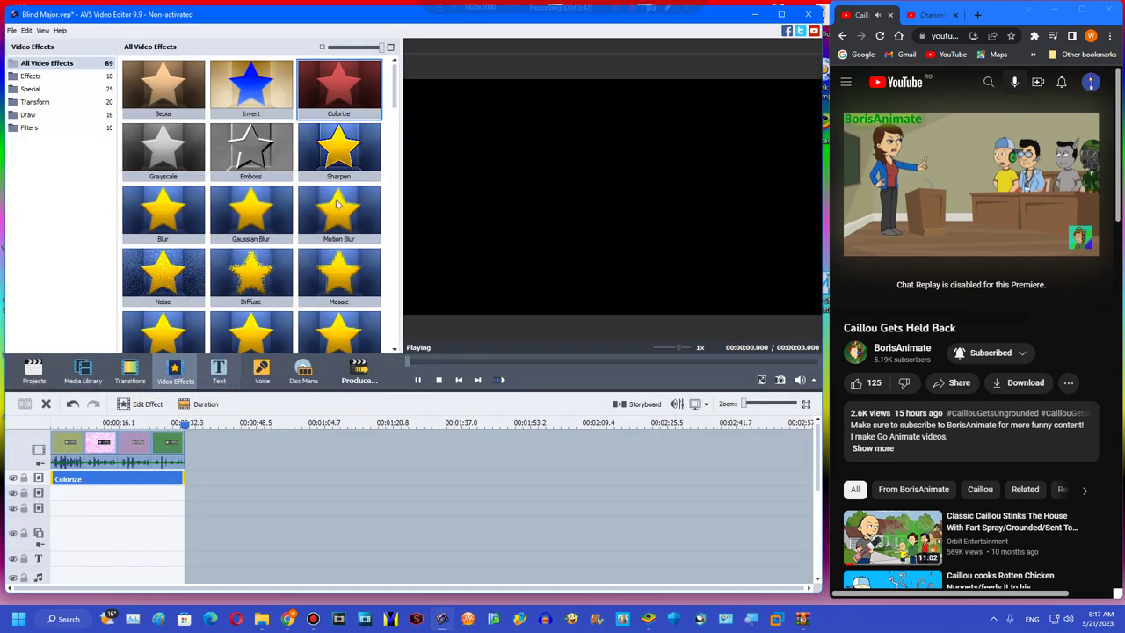
pyautogui.scroll(-5, 376, 189)
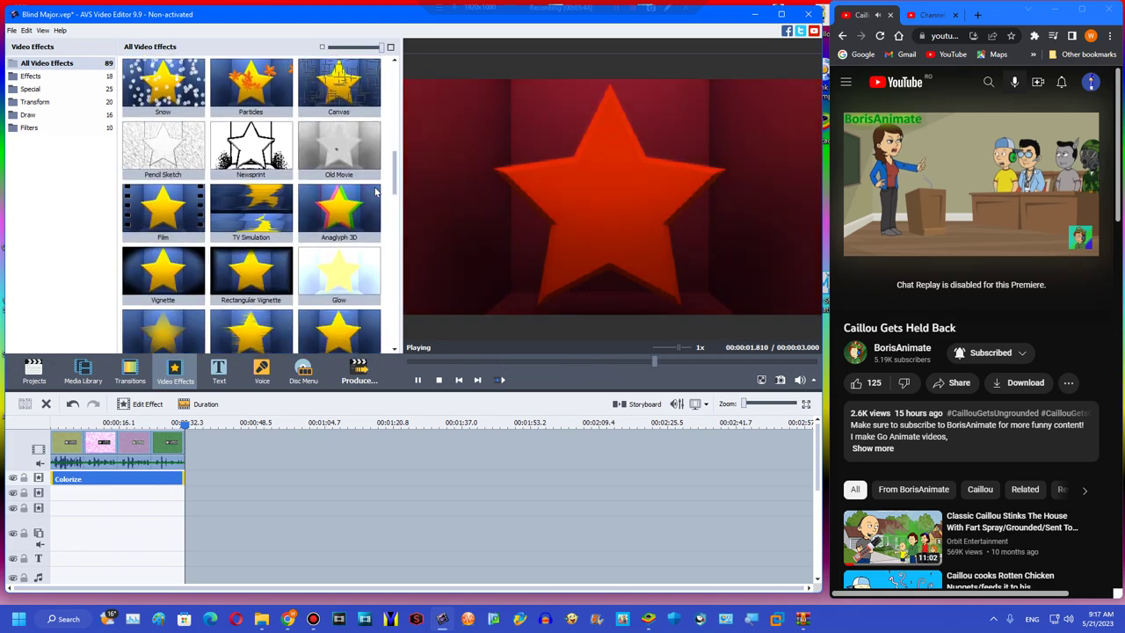
pyautogui.scroll(-5, 376, 189)
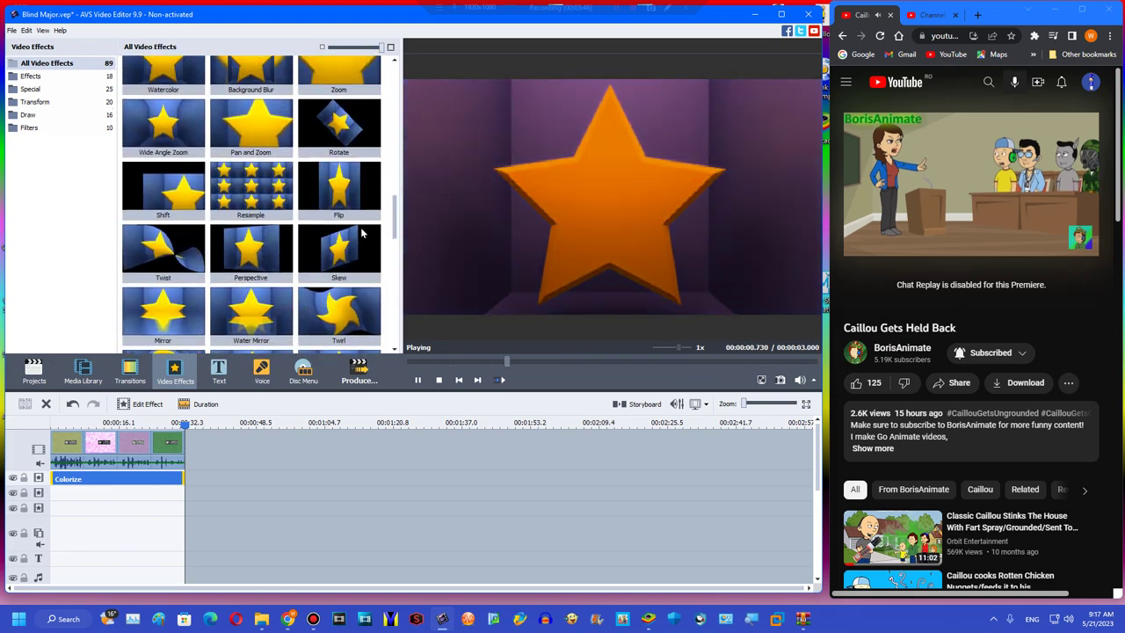
pyautogui.scroll(-2, 360, 233)
pyautogui.click(111, 450)
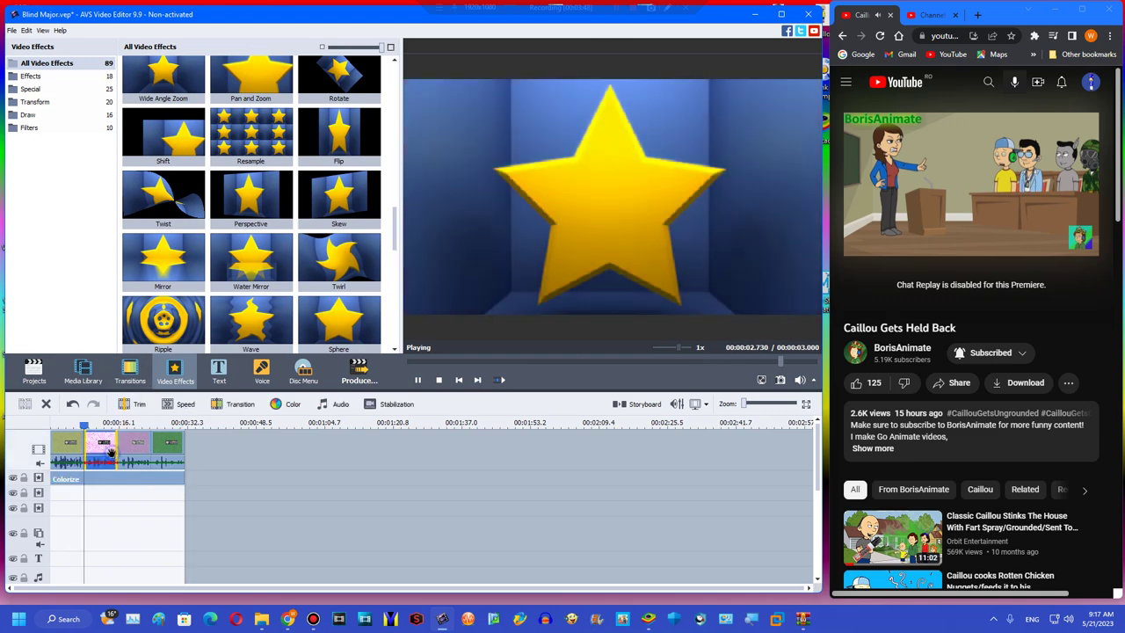
pyautogui.click(131, 453)
pyautogui.click(138, 426)
pyautogui.click(67, 425)
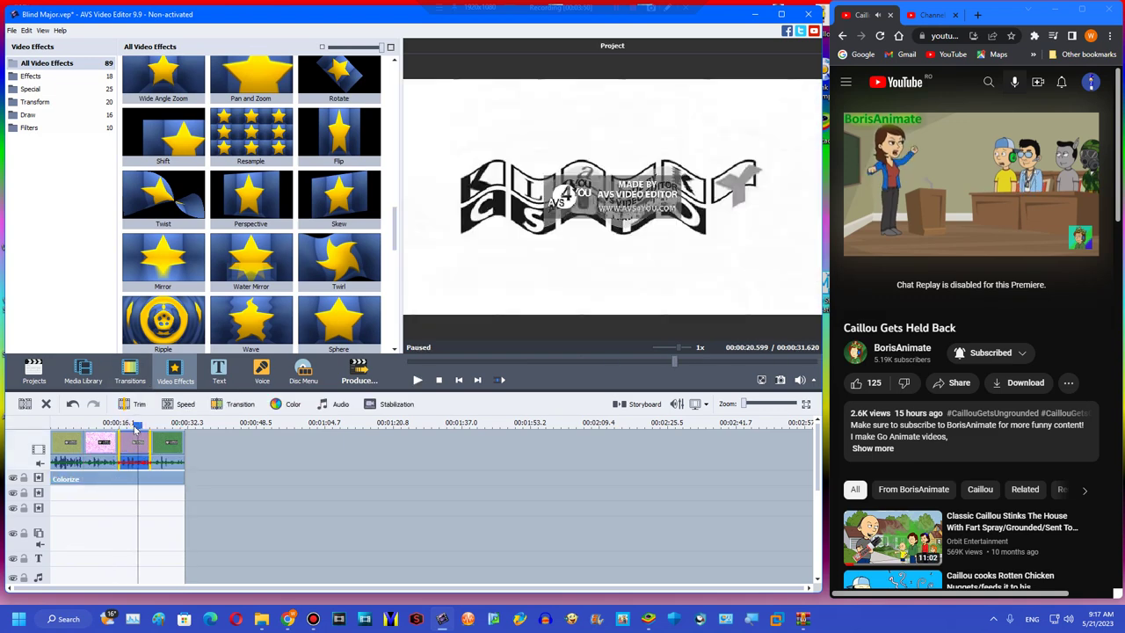
# Step: Apply a Pitch Shift with a rate of 133 to the audio of the first clip
pyautogui.click(67, 442)
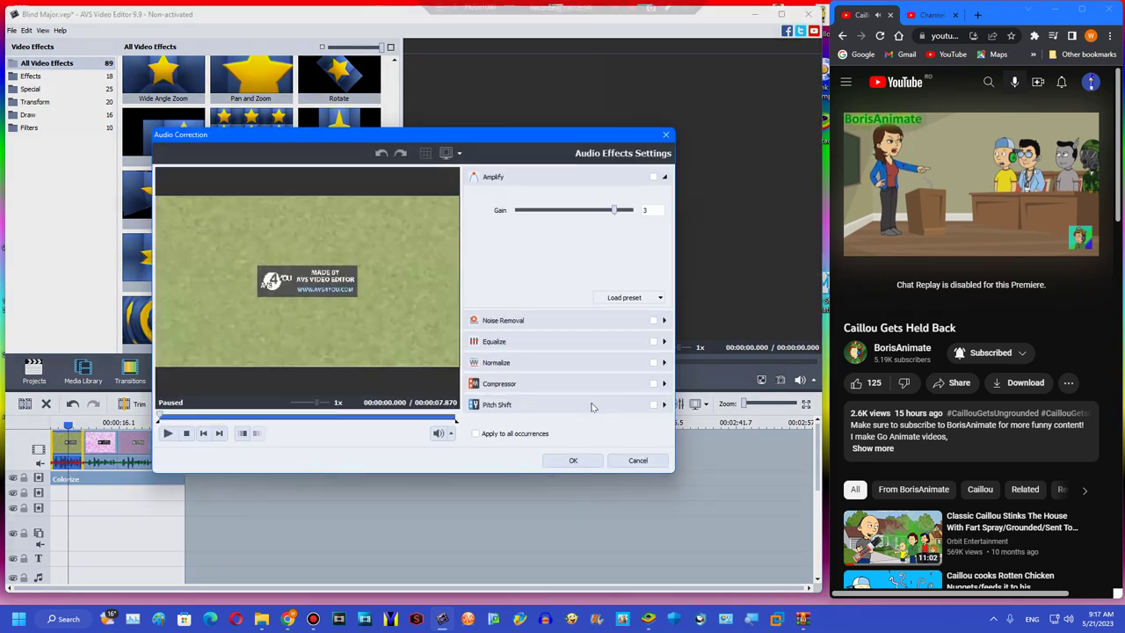
pyautogui.click(591, 403)
pyautogui.click(595, 315)
pyautogui.moveTo(601, 324); pyautogui.dragTo(603, 325)
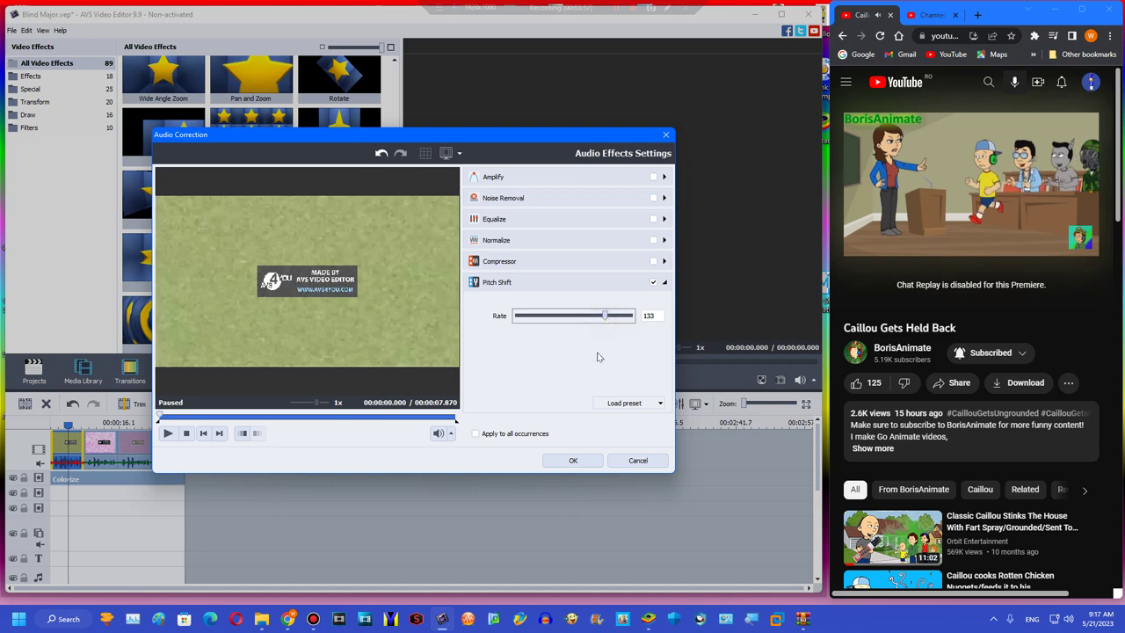
pyautogui.click(572, 460)
# Step: Enable Pitch Shift on the second clip's audio and raise its rate
pyautogui.click(105, 445)
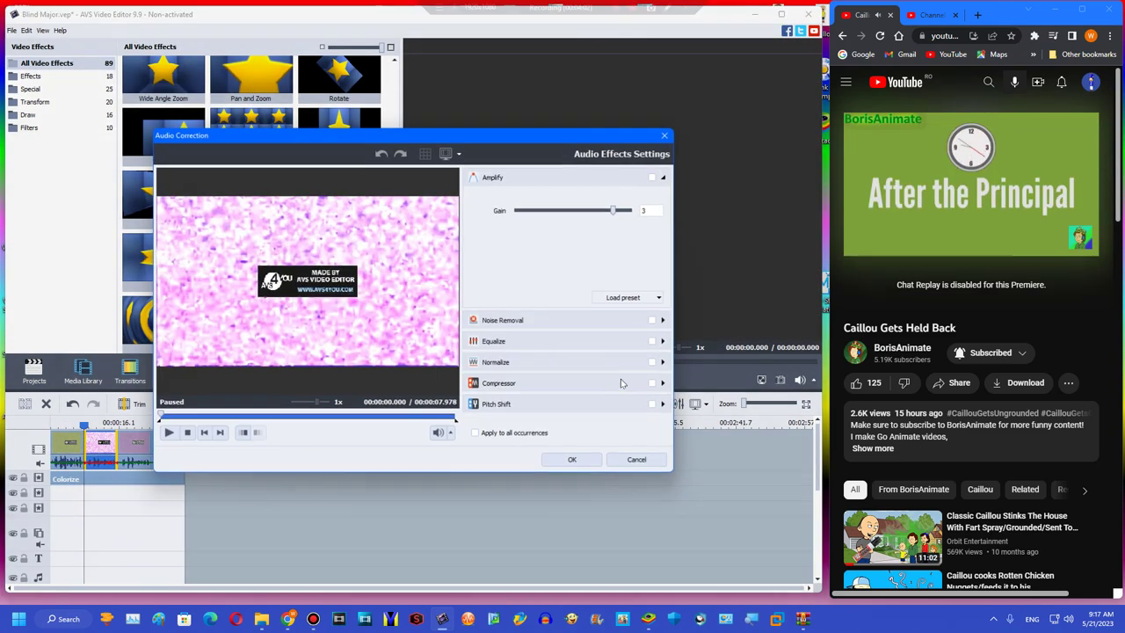
pyautogui.click(625, 403)
pyautogui.click(607, 313)
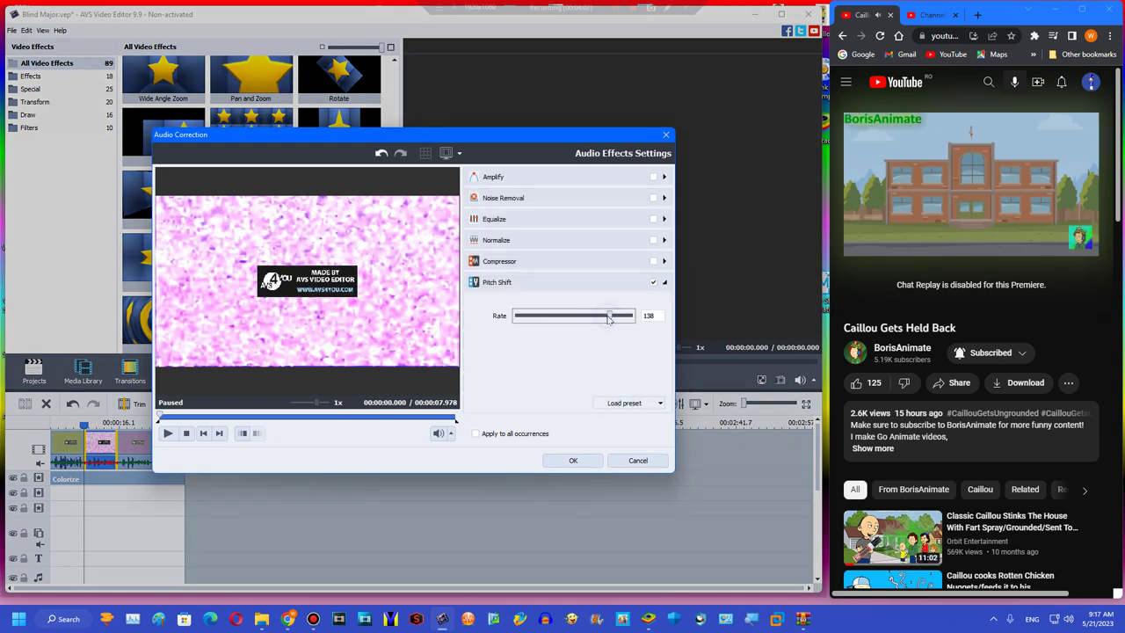
pyautogui.moveTo(605, 317); pyautogui.dragTo(606, 315)
pyautogui.click(562, 463)
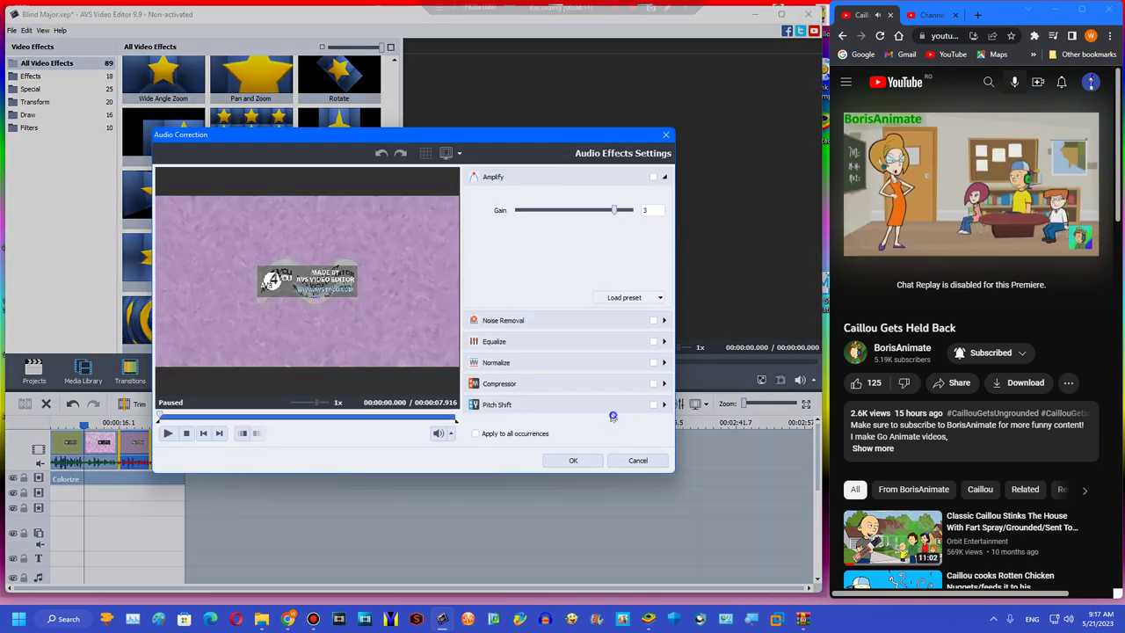
# Step: Enable Pitch Shift on the third clip's audio and raise its rate
pyautogui.click(608, 401)
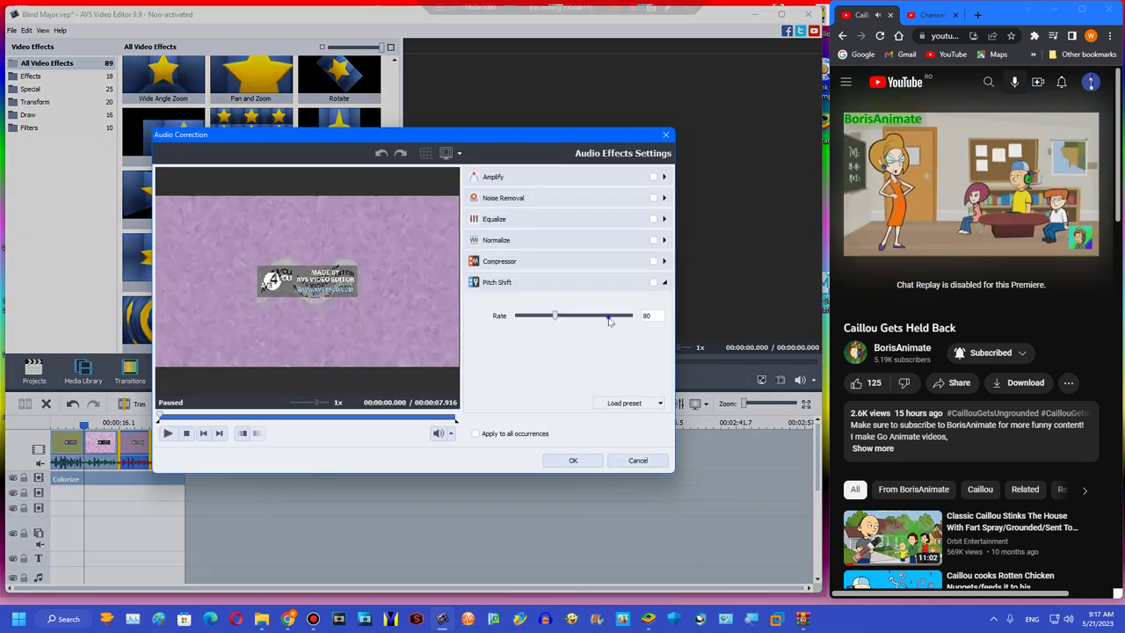
pyautogui.click(610, 321)
pyautogui.click(582, 458)
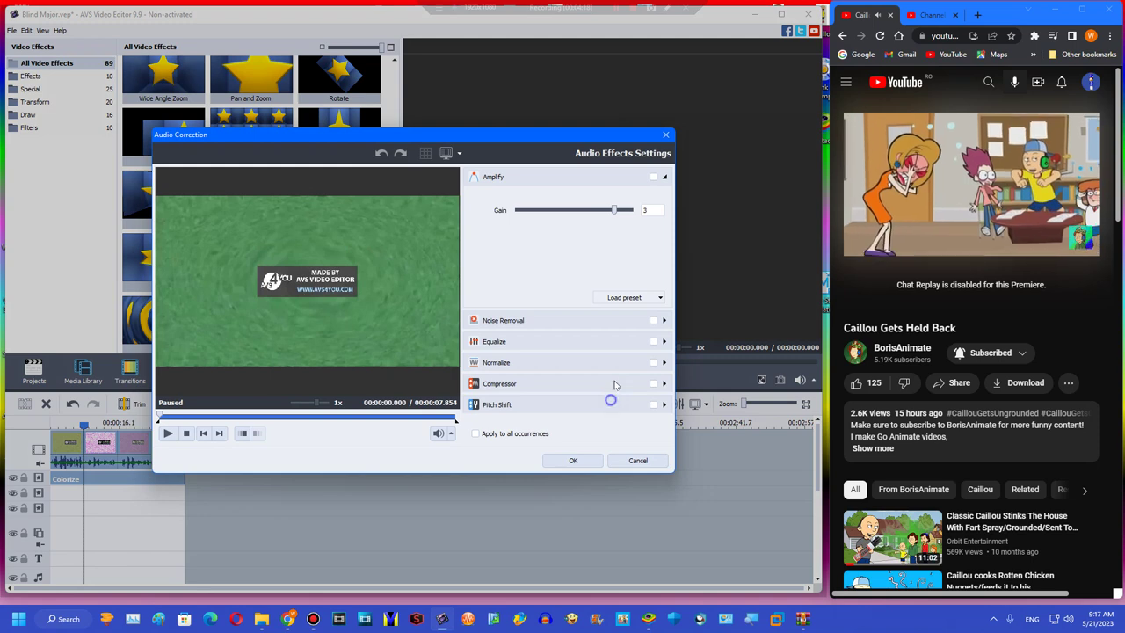
# Step: Apply a Pitch Shift with a rate of 134 to the audio of the fourth clip
pyautogui.click(615, 404)
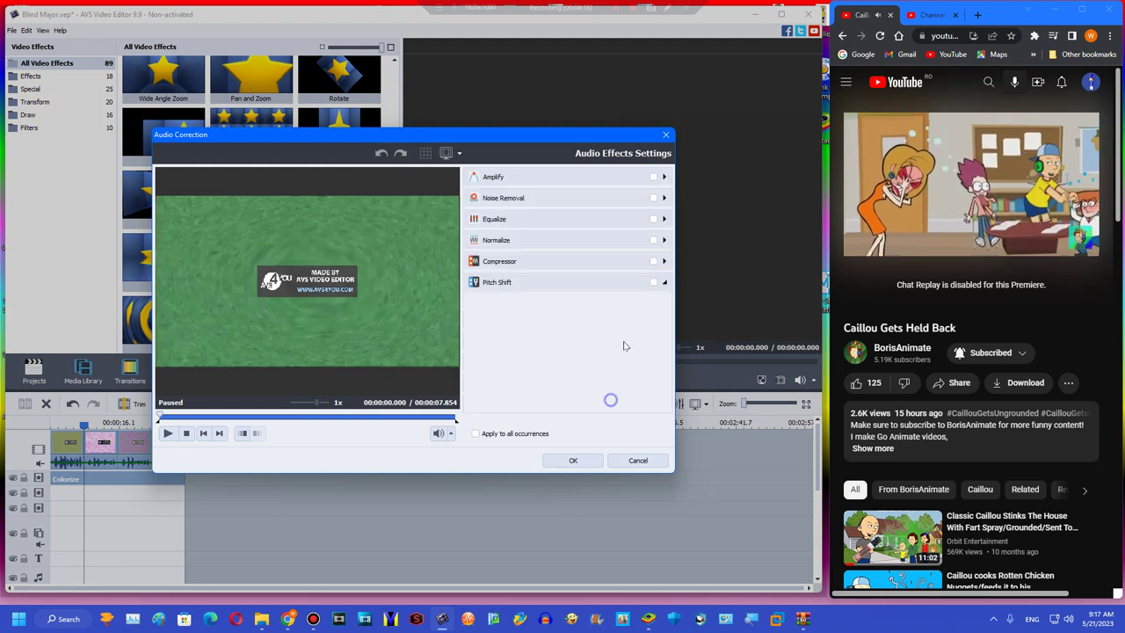
pyautogui.click(602, 316)
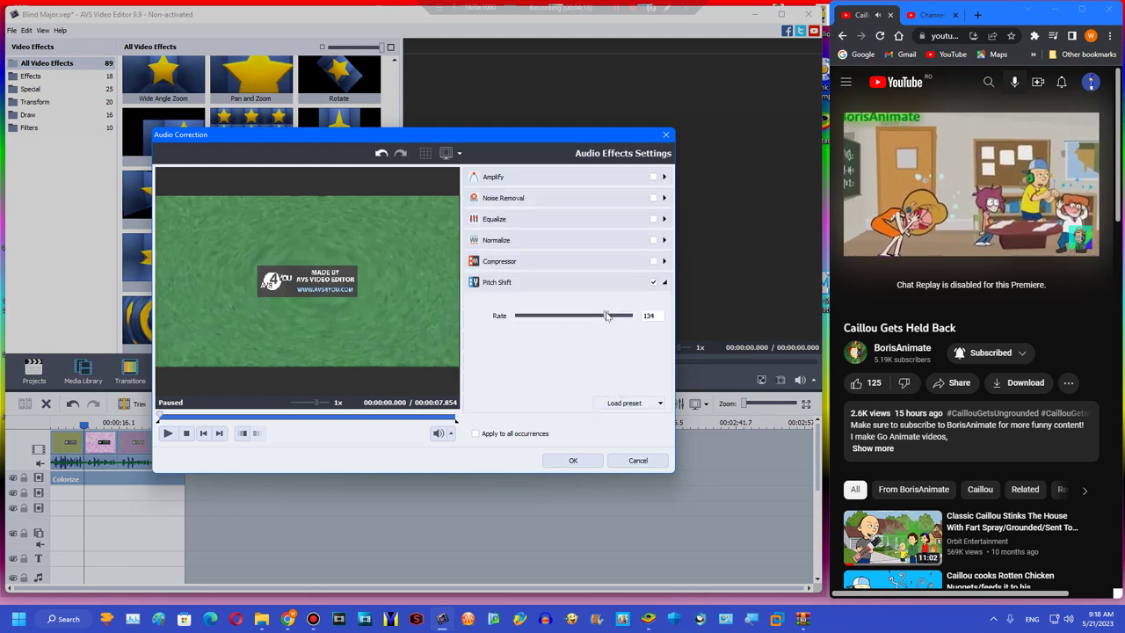
pyautogui.click(572, 461)
# Step: Add a Mirror effect of type Right on the second effect line across all four clips and preview the result
pyautogui.moveTo(163, 260); pyautogui.dragTo(176, 498)
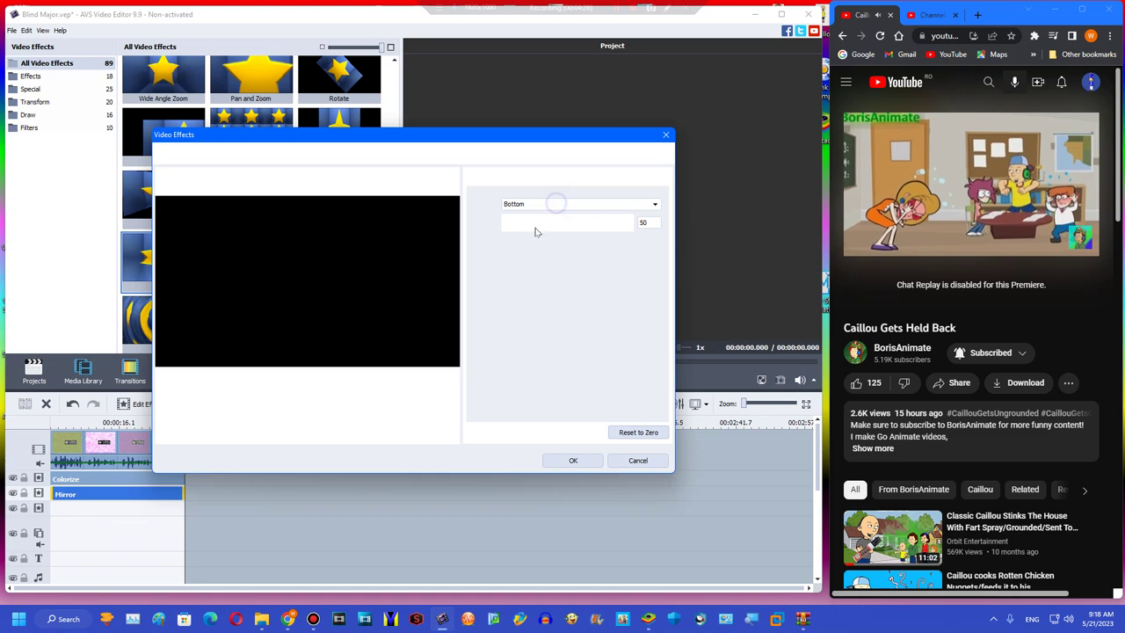
pyautogui.press('Down')
pyautogui.press('Down')
pyautogui.press('Down')
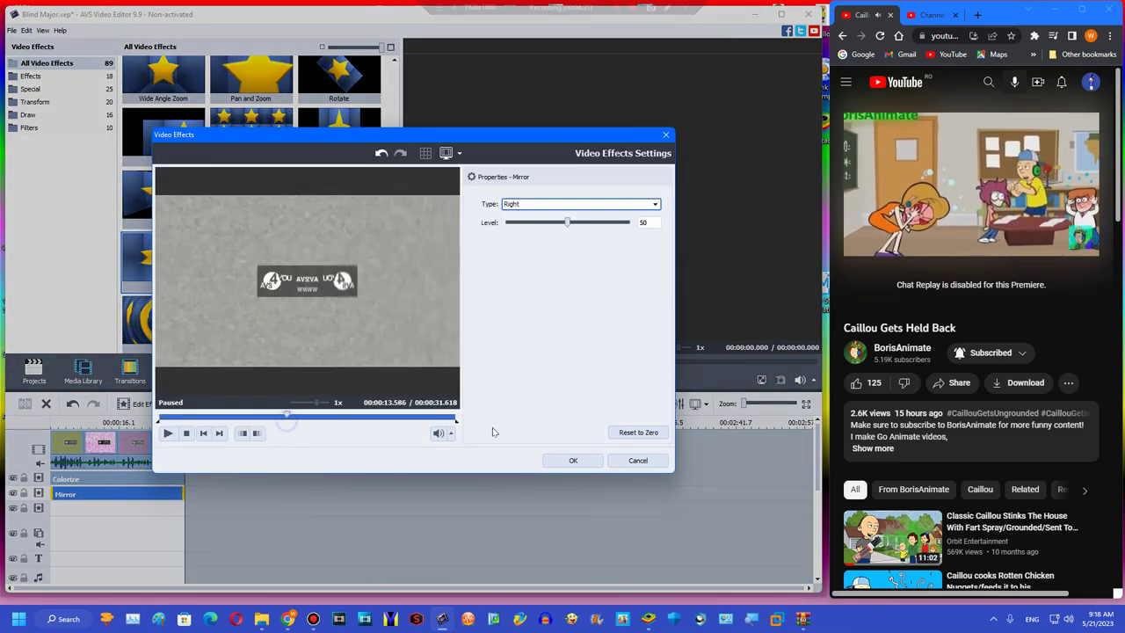
pyautogui.click(573, 460)
pyautogui.click(418, 380)
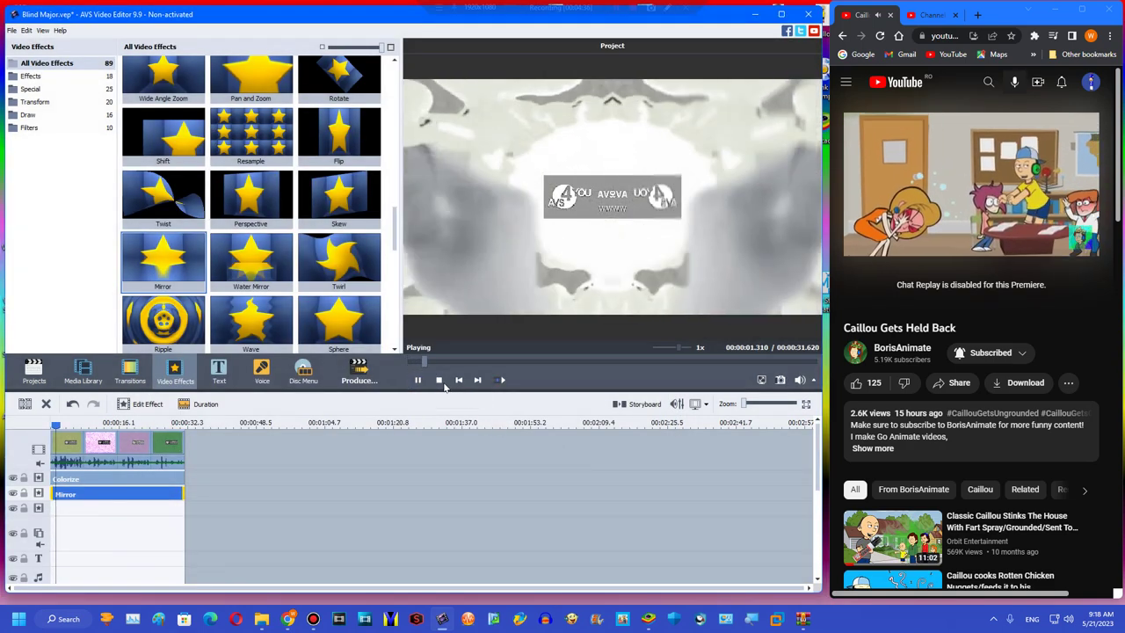
pyautogui.click(438, 379)
# Step: Start producing the project as a video file in WMV format with the custom profile
pyautogui.click(360, 380)
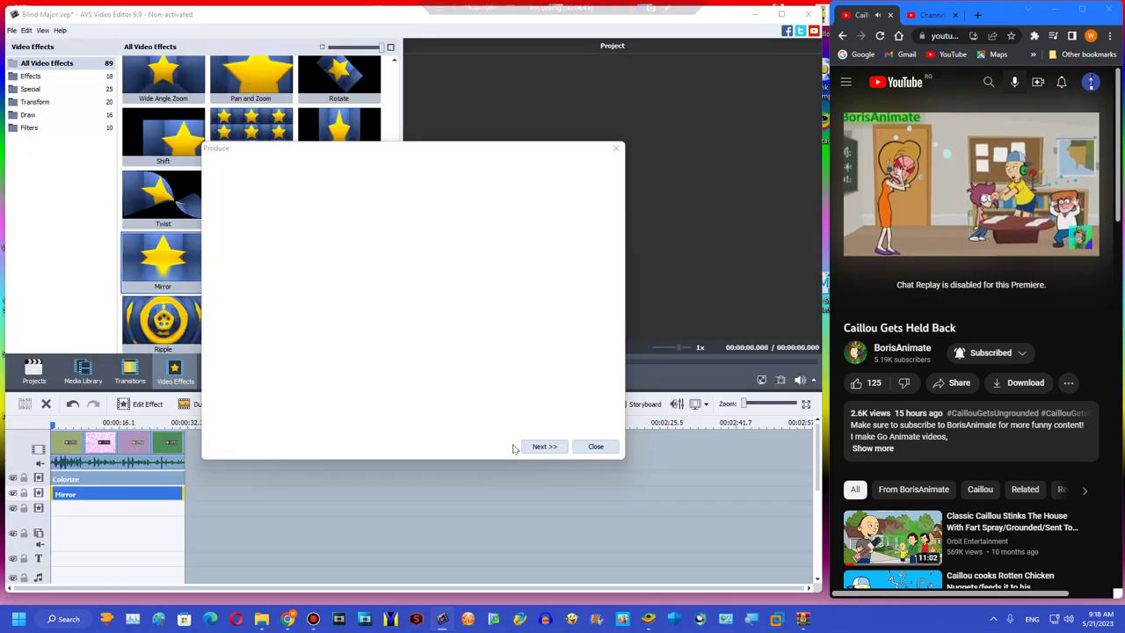
pyautogui.click(542, 446)
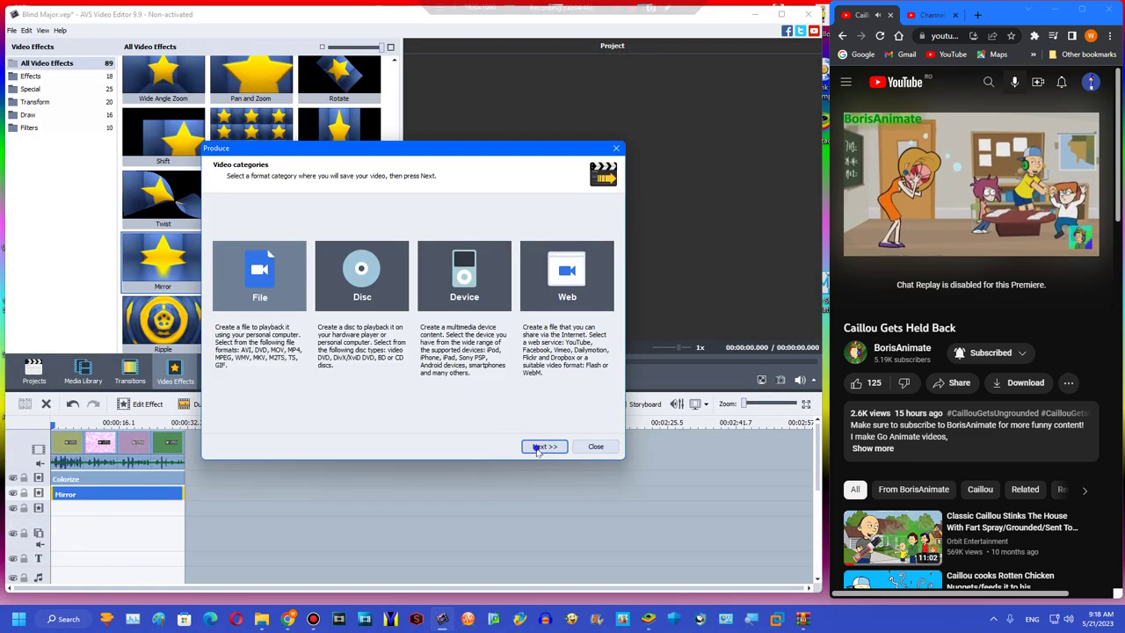
pyautogui.click(540, 446)
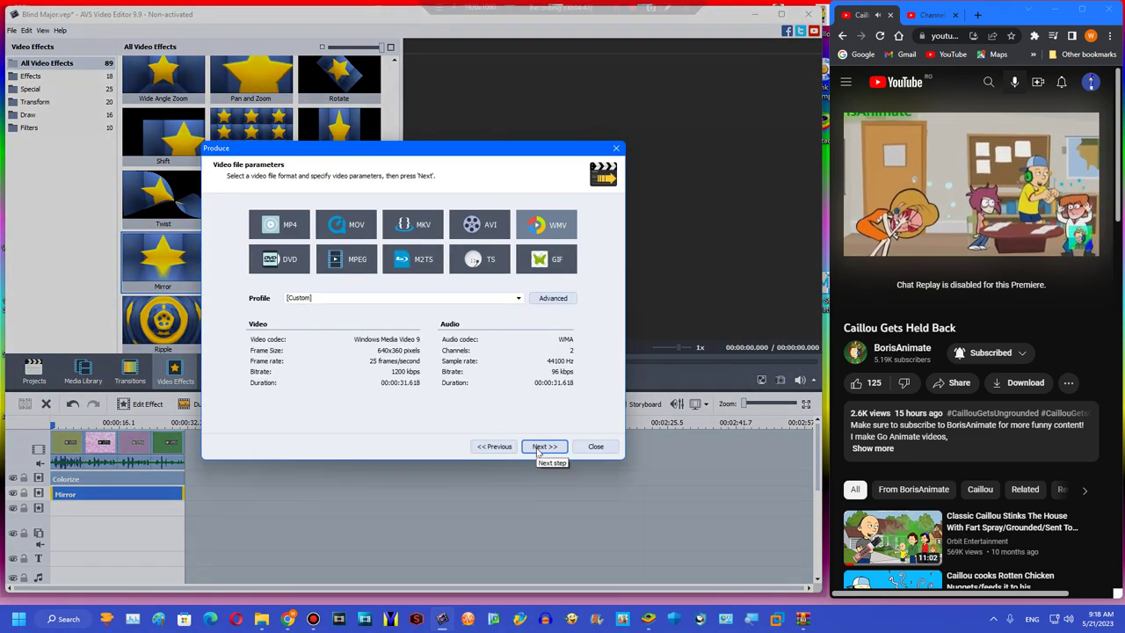
pyautogui.click(541, 446)
# Step: Name the output Untitled43a and create the movie in L:\My User Videos v2, continuing without registering
pyautogui.doubleClick(495, 256)
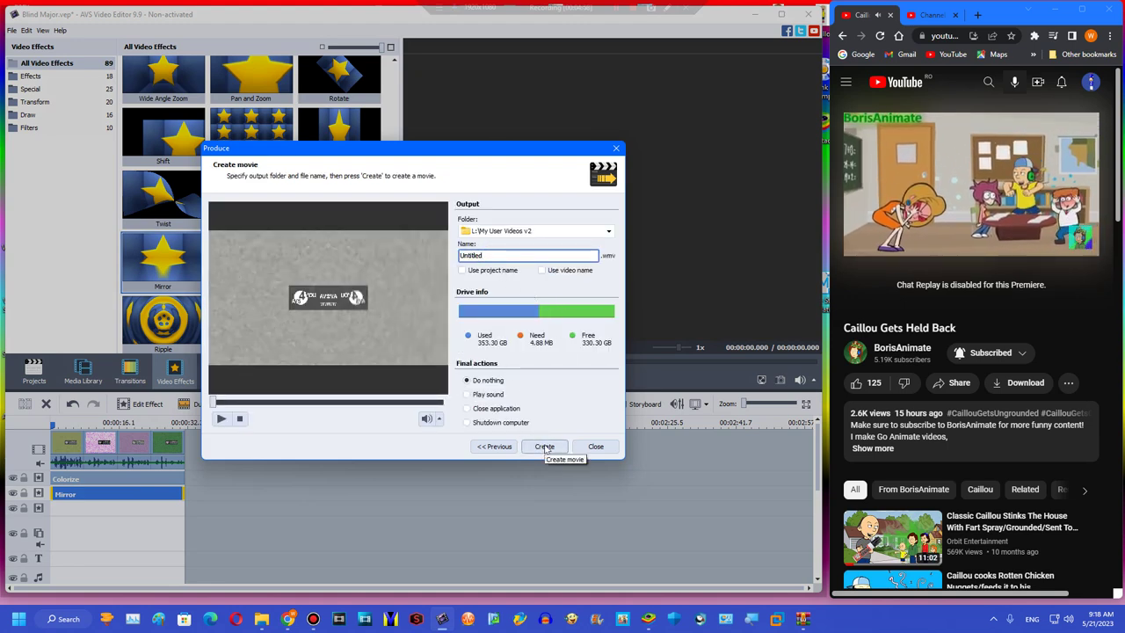
pyautogui.click(262, 619)
pyautogui.click(832, 179)
pyautogui.click(520, 254)
pyautogui.click(544, 447)
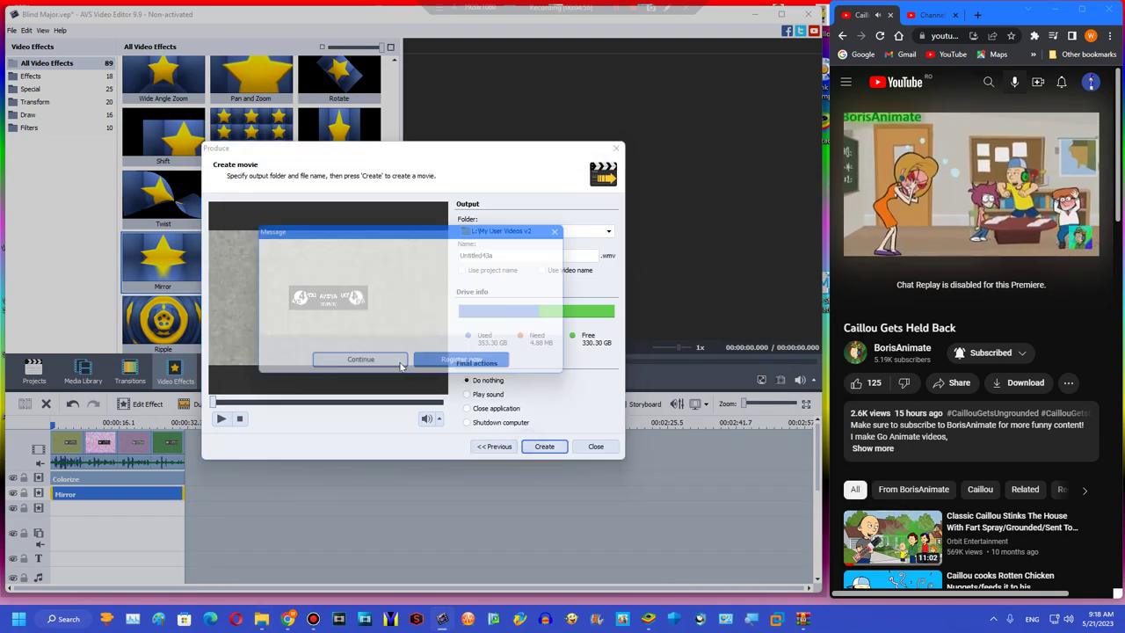
pyautogui.click(381, 368)
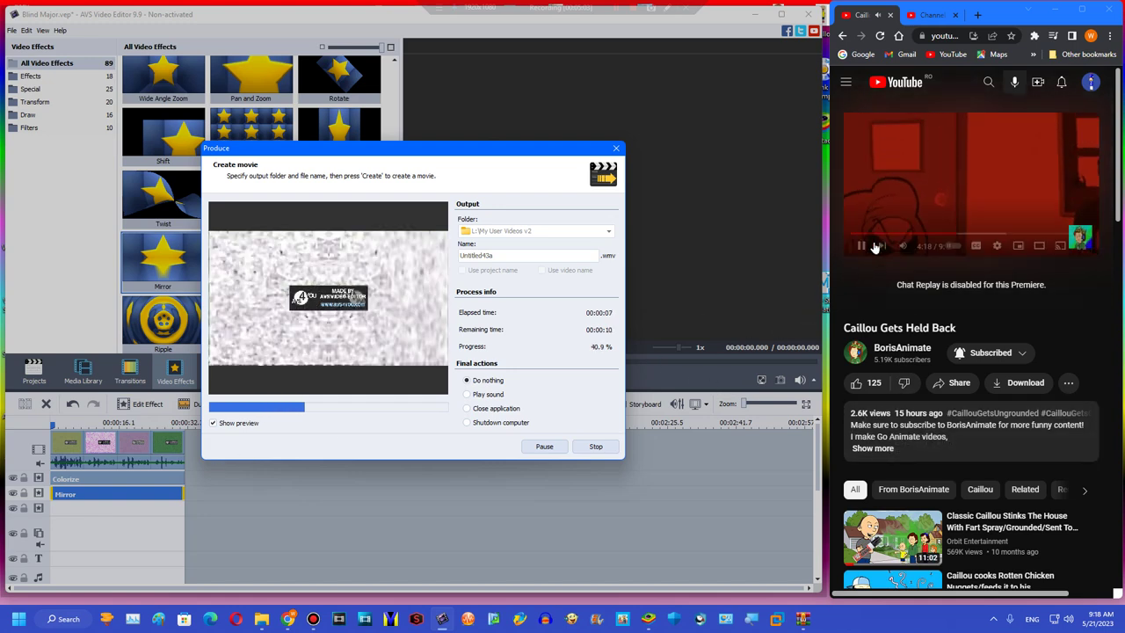
pyautogui.moveTo(951, 235); pyautogui.dragTo(965, 235)
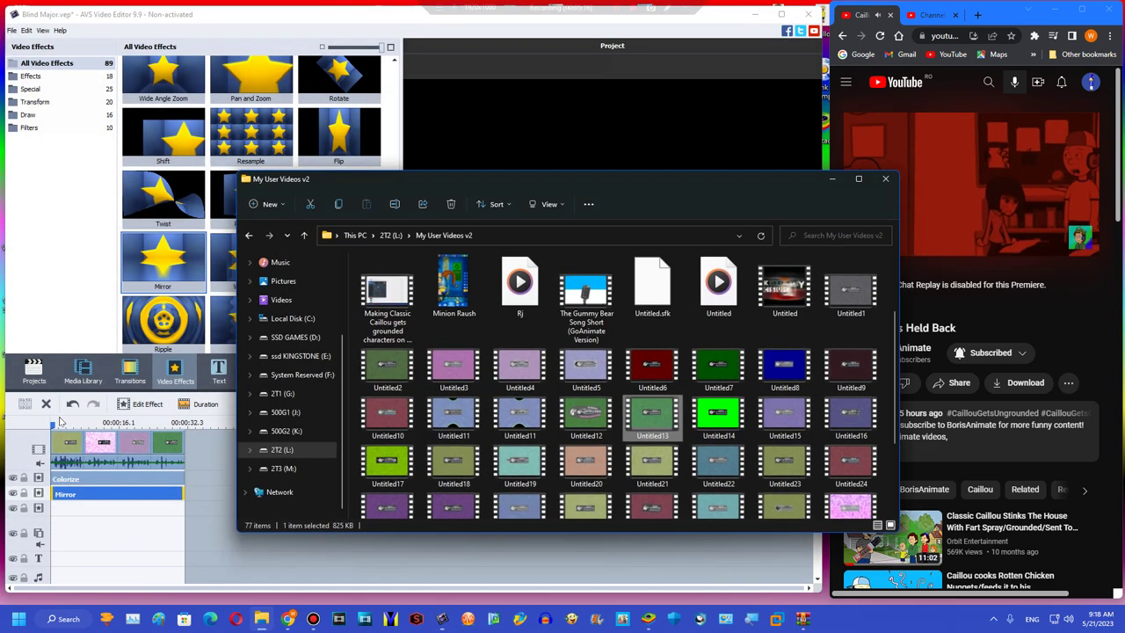
# Step: Delete all clips and effects from the timeline
pyautogui.click(60, 439)
pyautogui.click(46, 401)
pyautogui.click(46, 402)
pyautogui.click(46, 401)
pyautogui.click(46, 401)
pyautogui.click(93, 367)
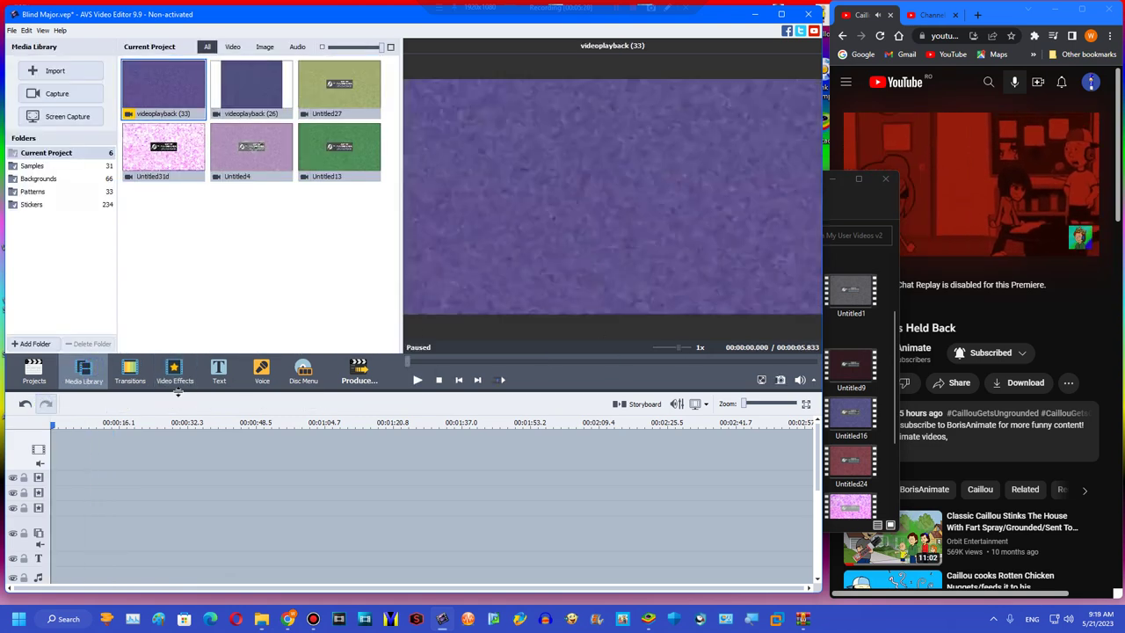
# Step: Create a blank project without saving the Blind Major changes and show its empty media library
pyautogui.click(46, 380)
pyautogui.click(26, 184)
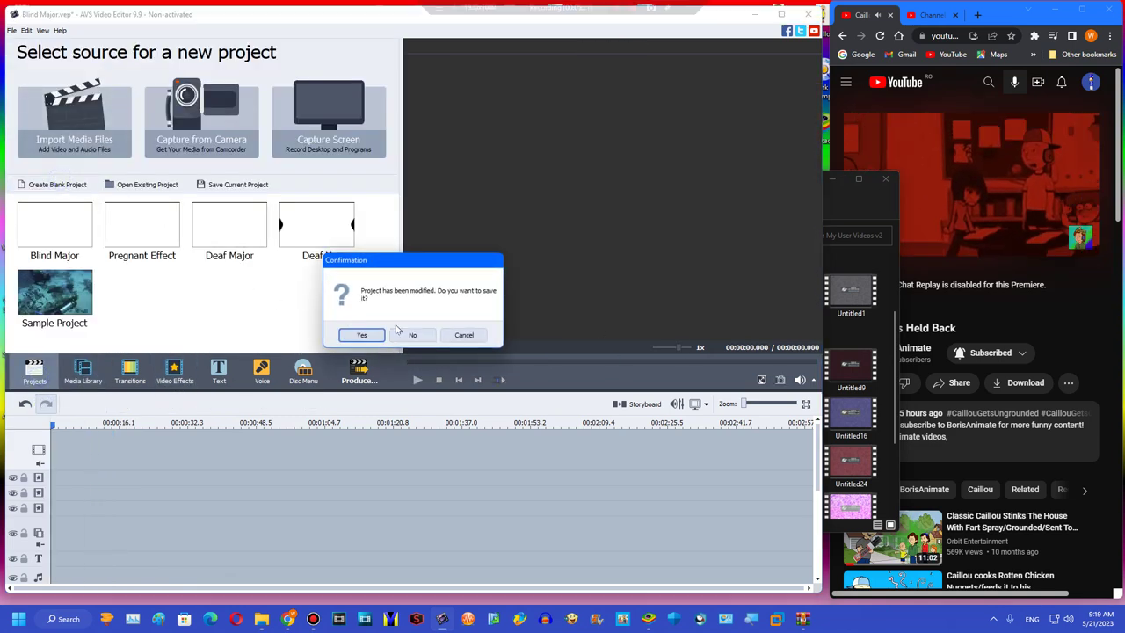
pyautogui.click(412, 334)
pyautogui.click(34, 371)
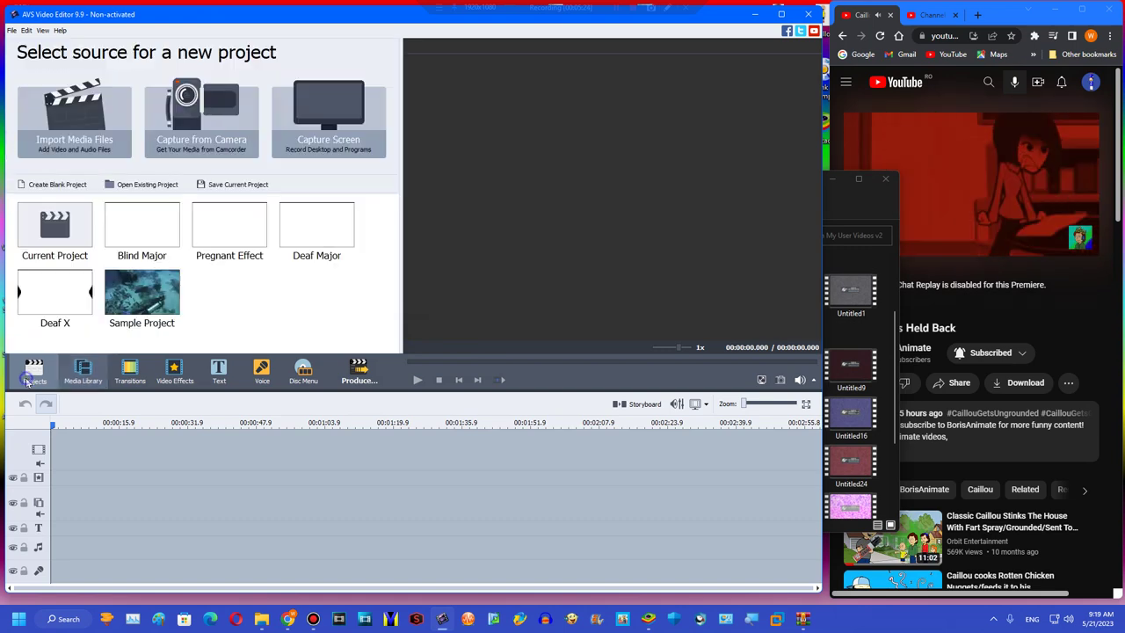
pyautogui.click(83, 371)
# Step: Add Untitled43a from the My User Videos v2 folder to the start of the video track
pyautogui.click(837, 371)
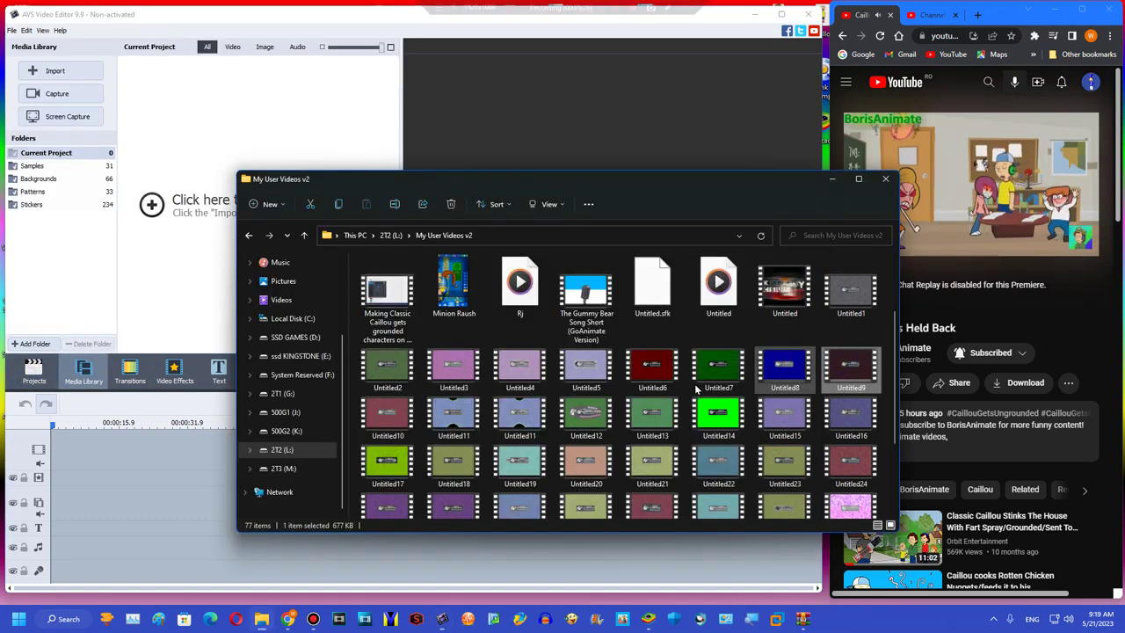
pyautogui.scroll(-10, 603, 396)
pyautogui.click(603, 479)
pyautogui.moveTo(603, 479); pyautogui.dragTo(147, 457)
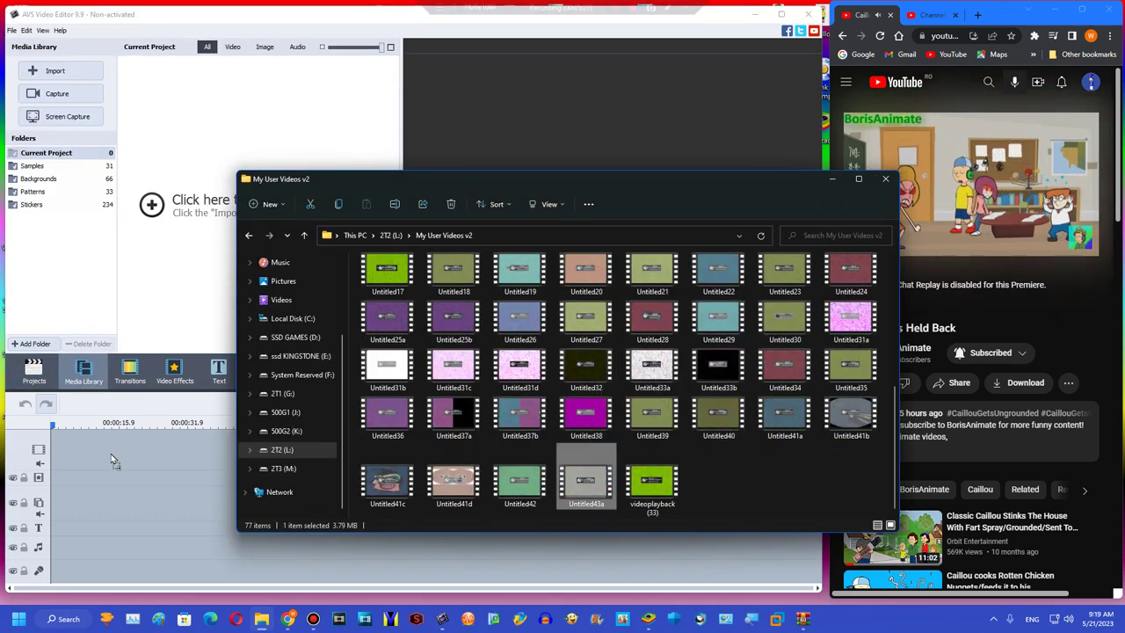
pyautogui.click(149, 484)
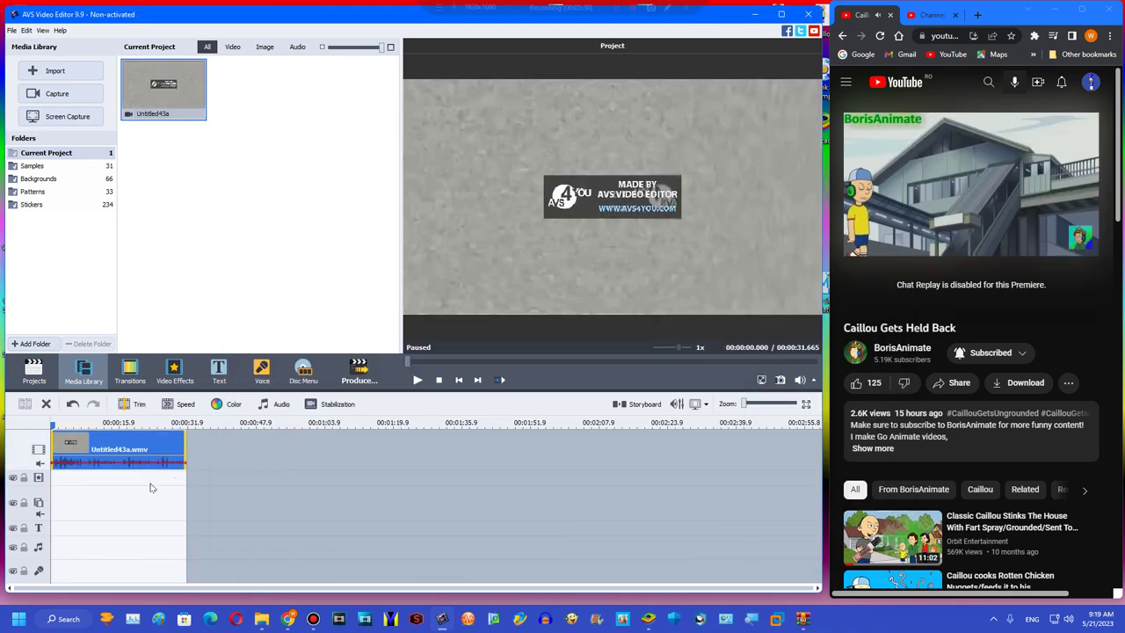
# Step: Add three more video effect lines to the timeline
pyautogui.rightClick(152, 484)
pyautogui.click(161, 517)
pyautogui.rightClick(151, 498)
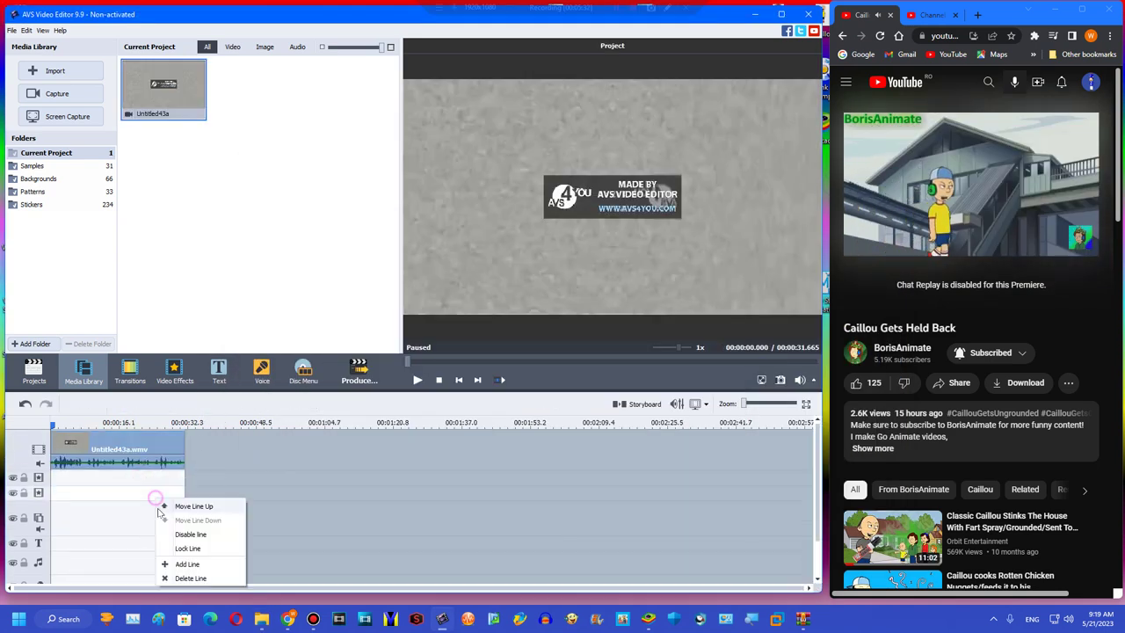
pyautogui.click(171, 563)
pyautogui.rightClick(151, 498)
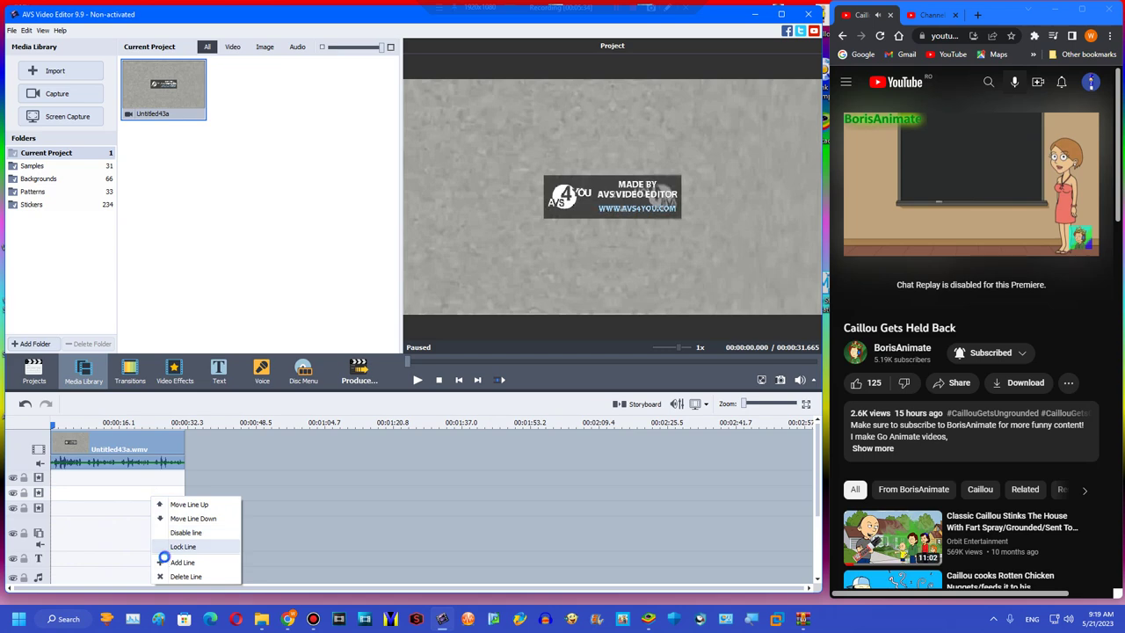
pyautogui.click(182, 561)
# Step: Apply the Tilt-shift effect to the first video effect line and trim it to the length of the Untitled43a clip
pyautogui.click(175, 373)
pyautogui.moveTo(395, 229); pyautogui.dragTo(56, 479)
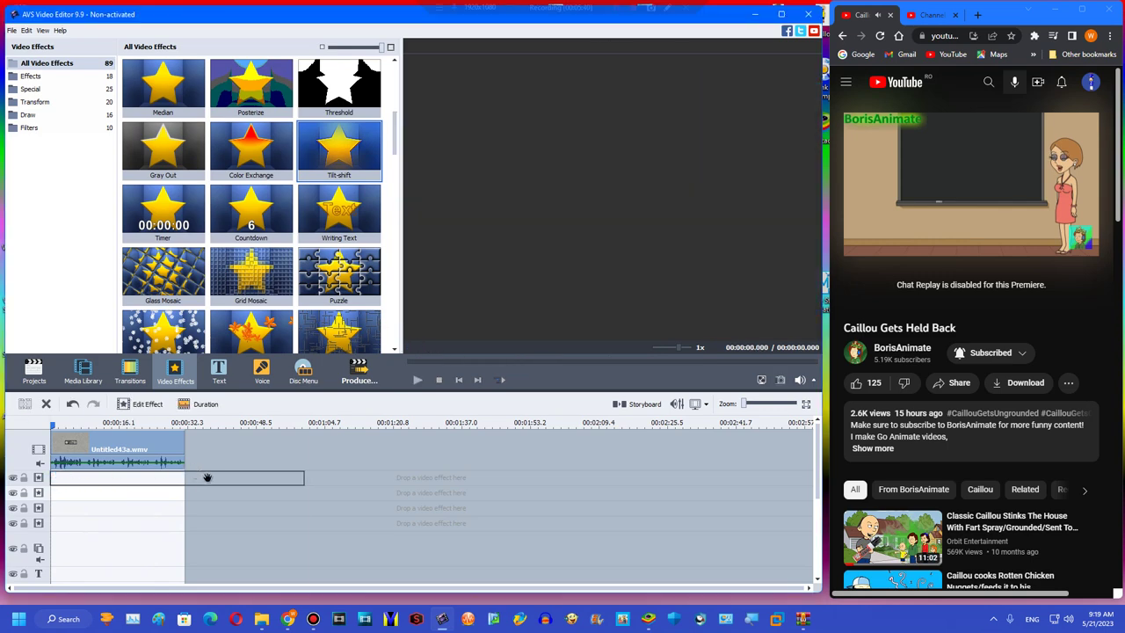
pyautogui.moveTo(305, 475); pyautogui.dragTo(183, 479)
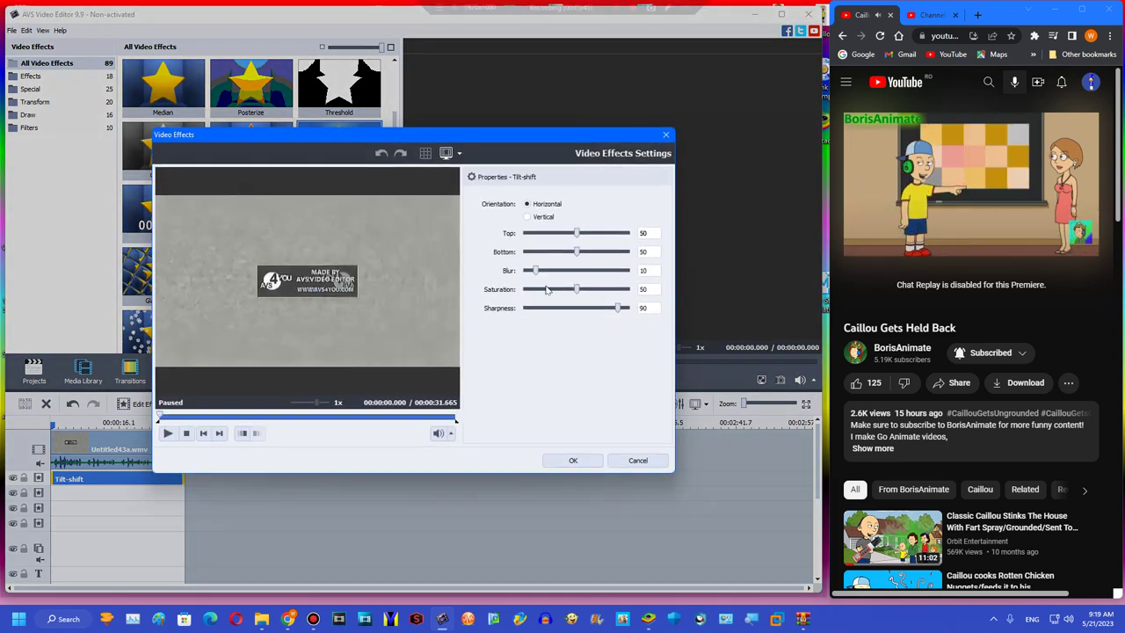
# Step: Set the Tilt-shift effect's blur to 0, saturation to 100 and sharpness to 0
pyautogui.moveTo(536, 270); pyautogui.dragTo(525, 270)
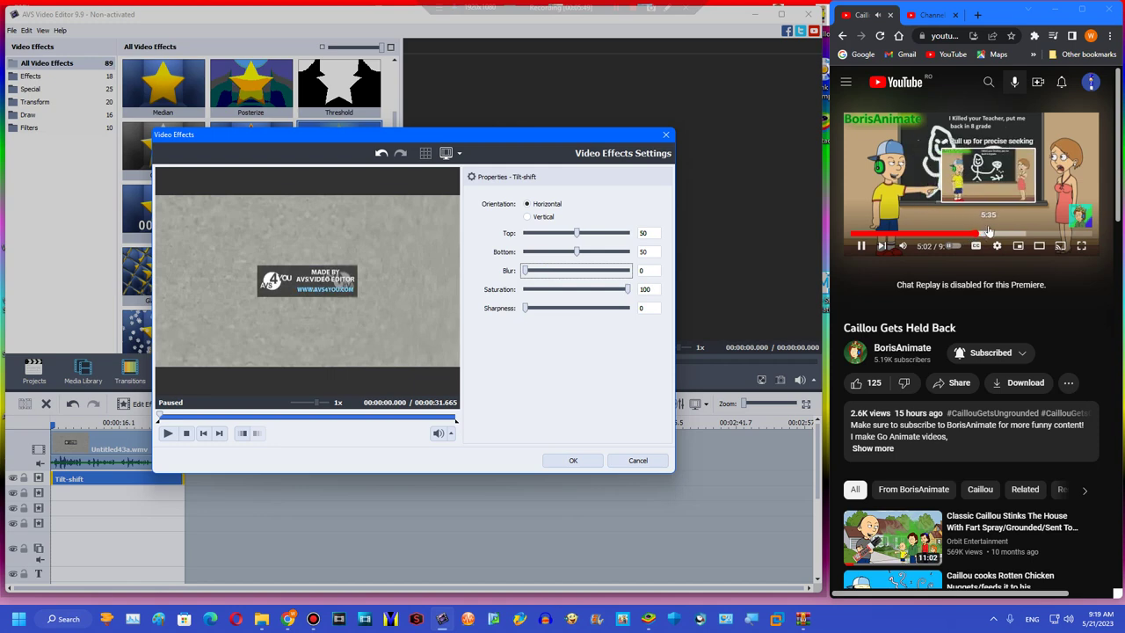
pyautogui.click(991, 231)
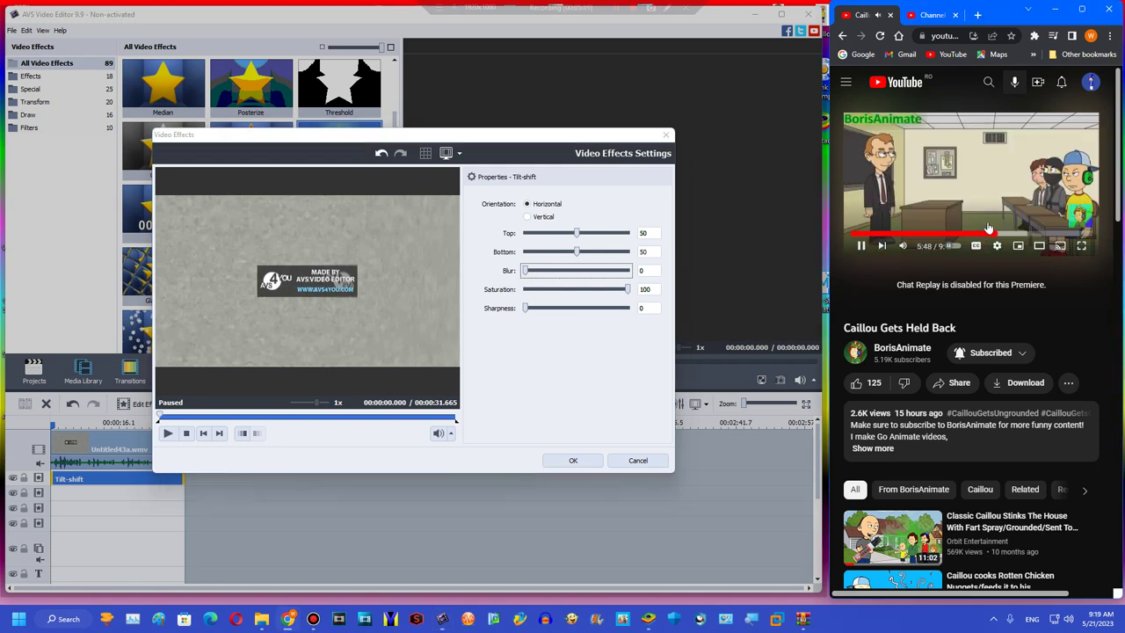
pyautogui.click(573, 460)
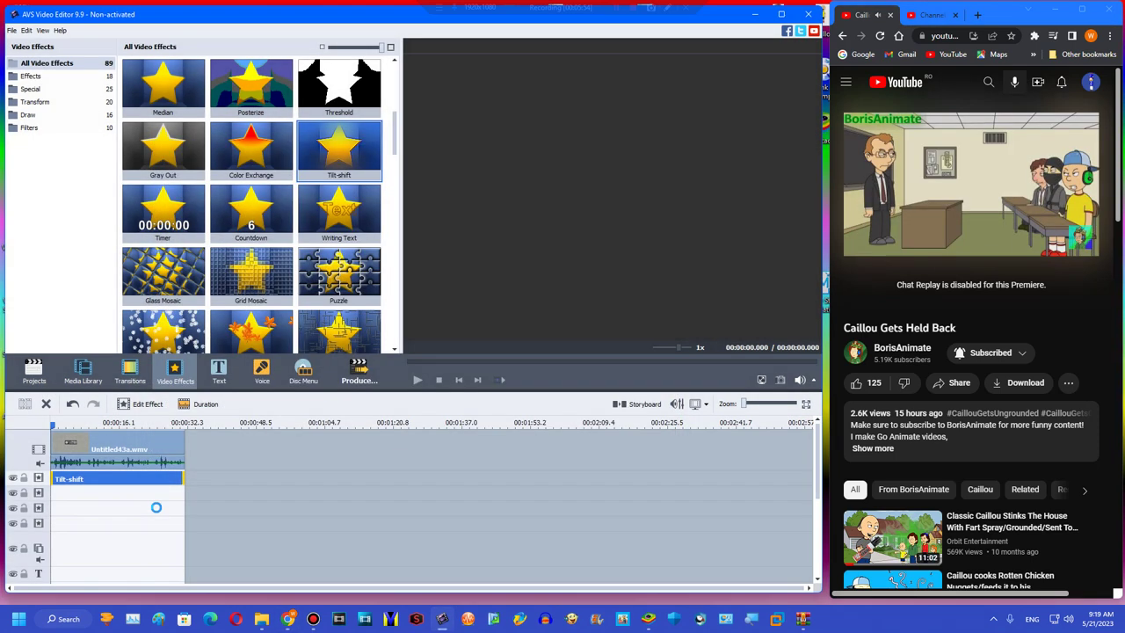
# Step: Duplicate the Tilt-shift effect onto the other three video effect lines, each aligned with the start of the clip
pyautogui.rightClick(151, 492)
pyautogui.click(164, 544)
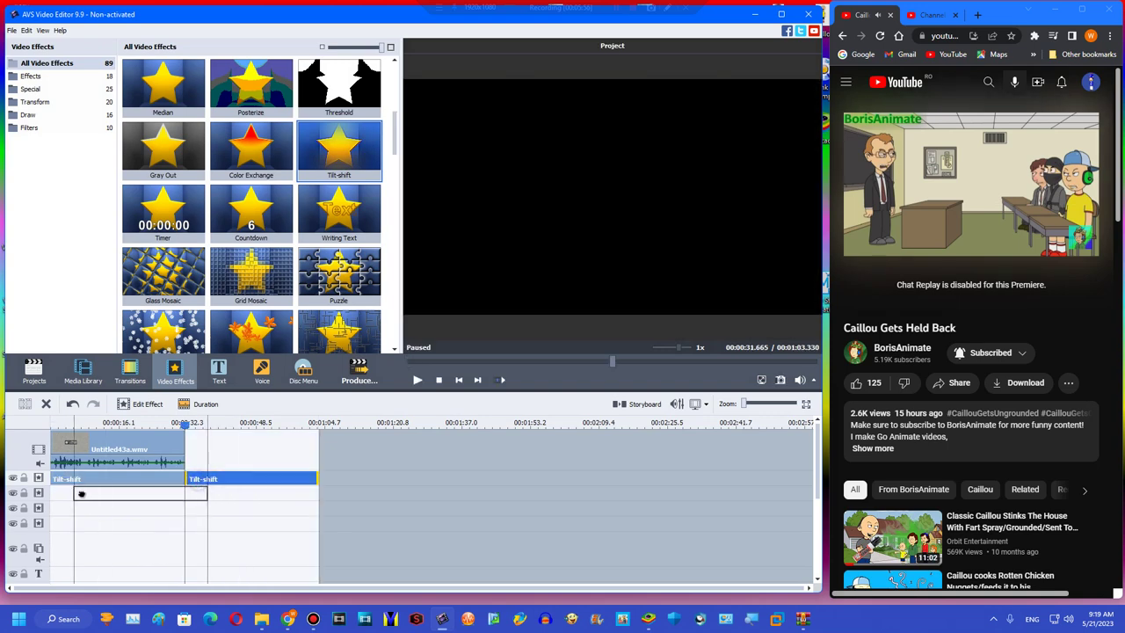
pyautogui.moveTo(55, 492); pyautogui.dragTo(56, 492)
pyautogui.rightClick(57, 492)
pyautogui.click(98, 558)
pyautogui.moveTo(220, 494); pyautogui.dragTo(55, 508)
pyautogui.rightClick(76, 519)
pyautogui.rightClick(76, 507)
pyautogui.click(114, 574)
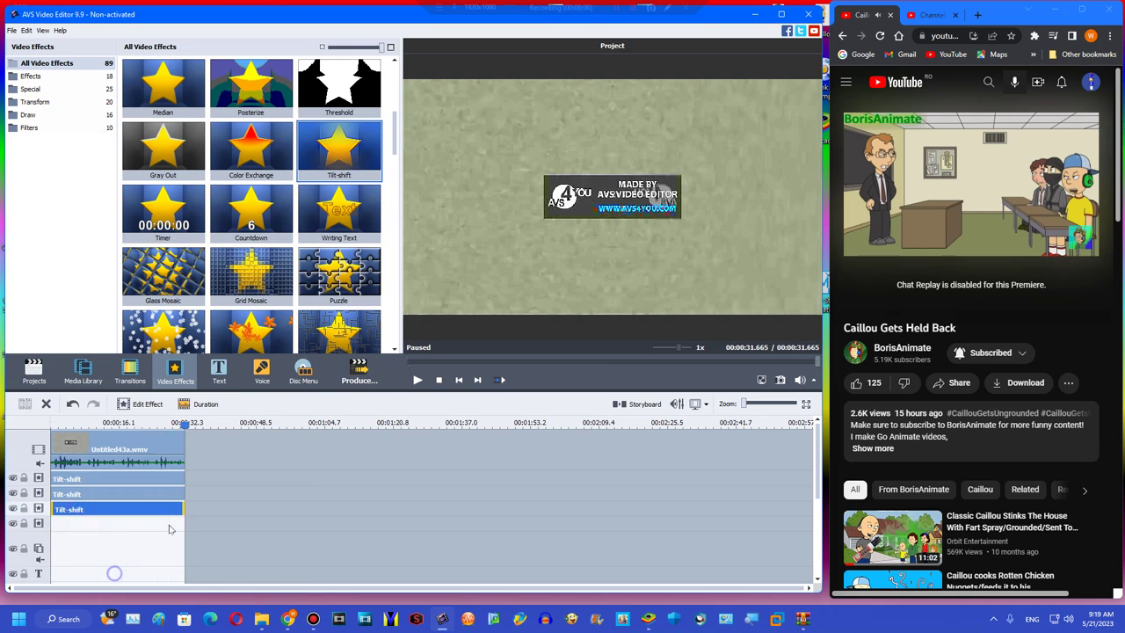
pyautogui.click(221, 498)
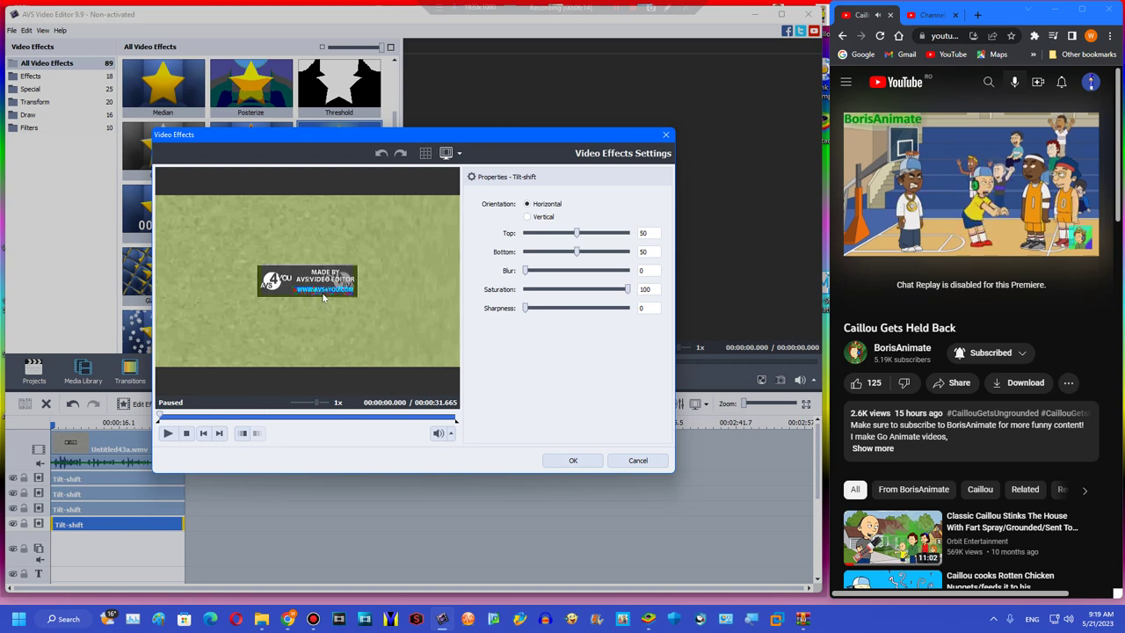
# Step: Set the saturation of the Tilt-shift effect on the fourth effect line to 25
pyautogui.moveTo(544, 290); pyautogui.dragTo(553, 291)
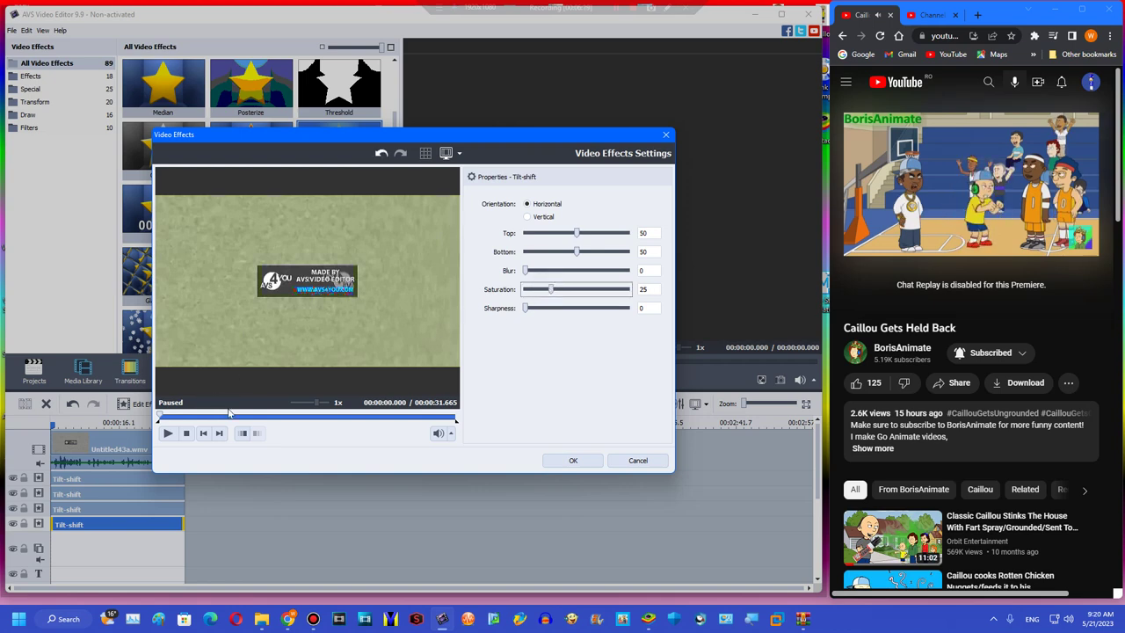
pyautogui.click(195, 409)
pyautogui.moveTo(200, 419); pyautogui.dragTo(182, 419)
pyautogui.click(563, 461)
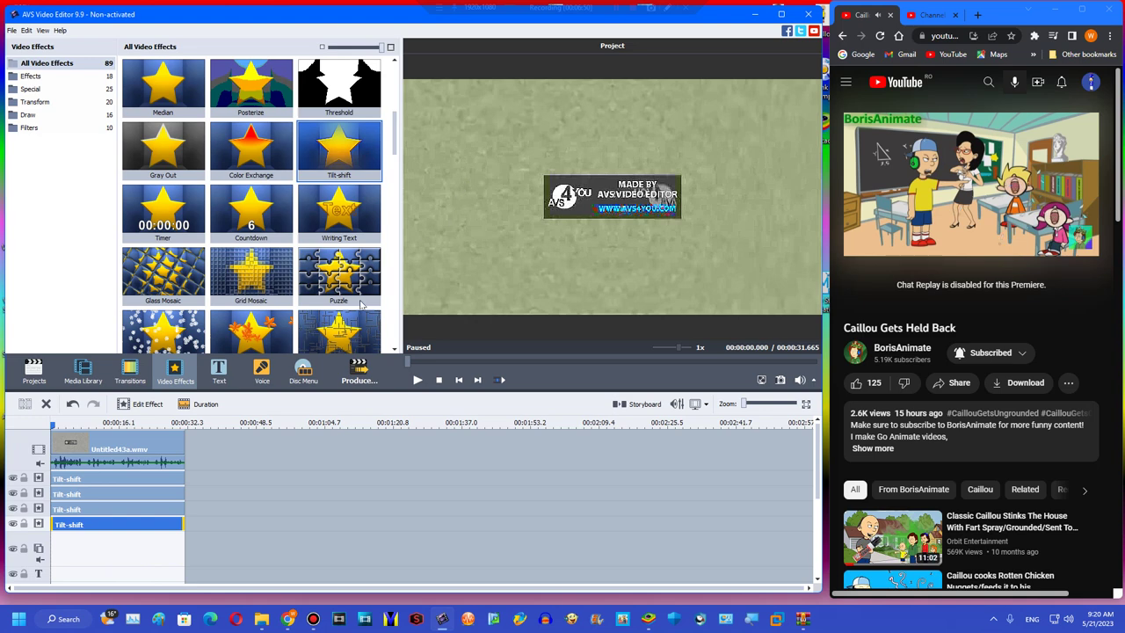
# Step: Apply colour correction to the Untitled43a clip with the hue set to 180
pyautogui.click(115, 423)
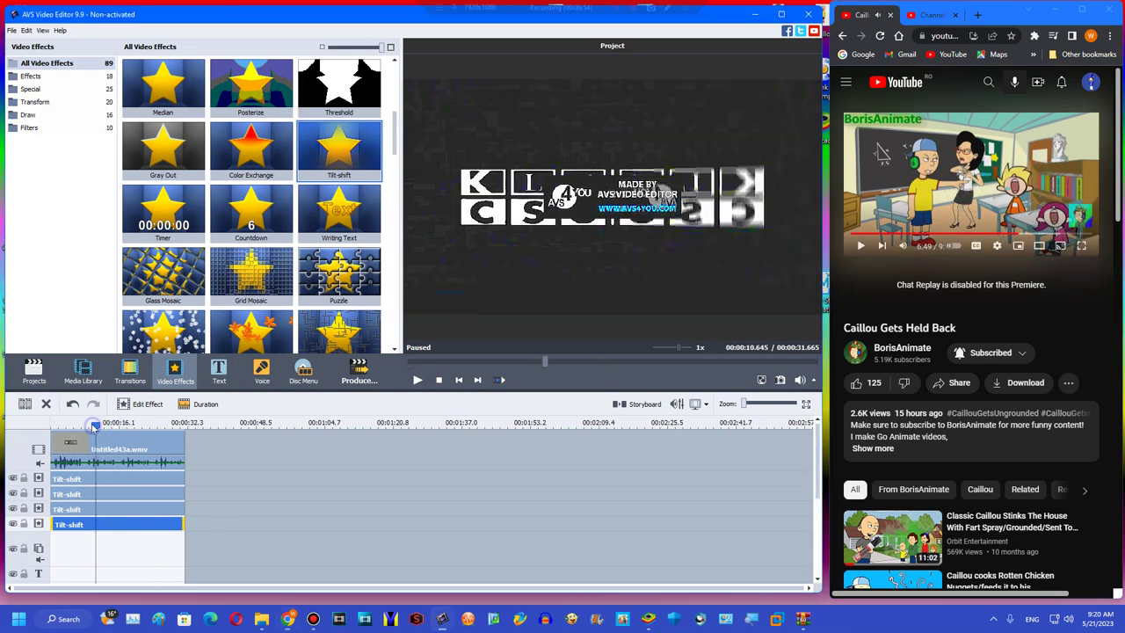
pyautogui.click(76, 422)
pyautogui.click(65, 446)
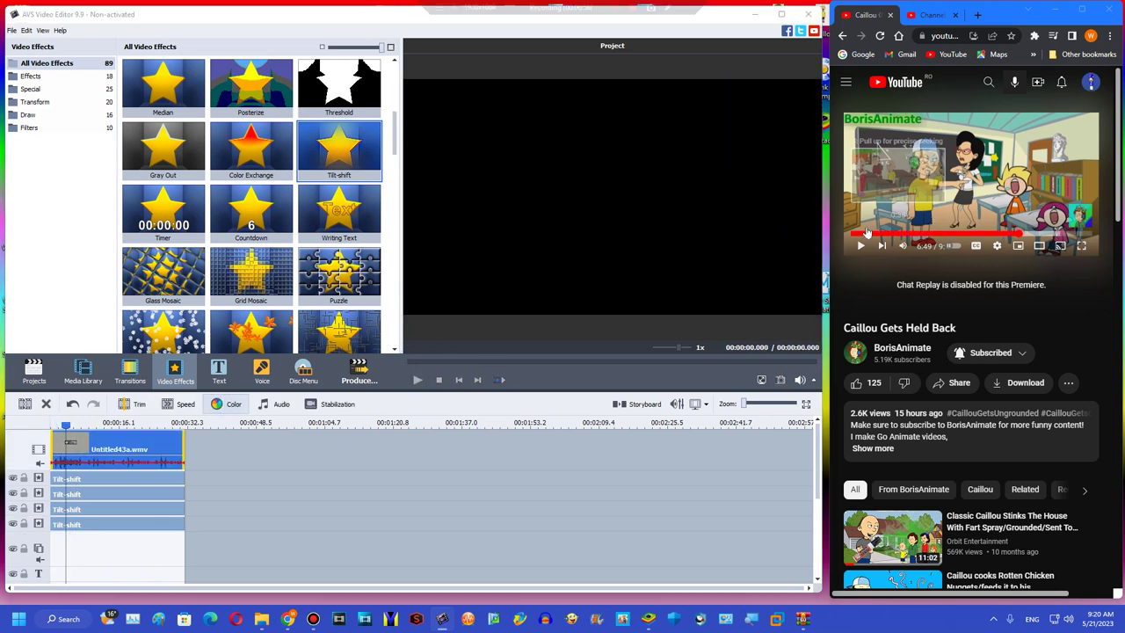
pyautogui.click(228, 403)
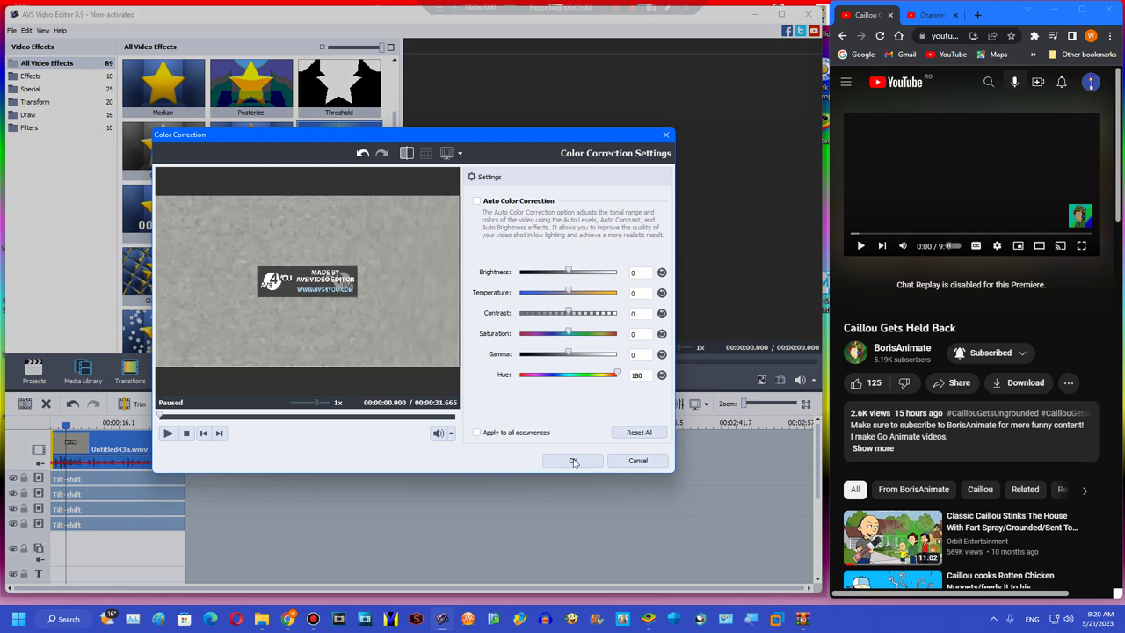
pyautogui.click(573, 459)
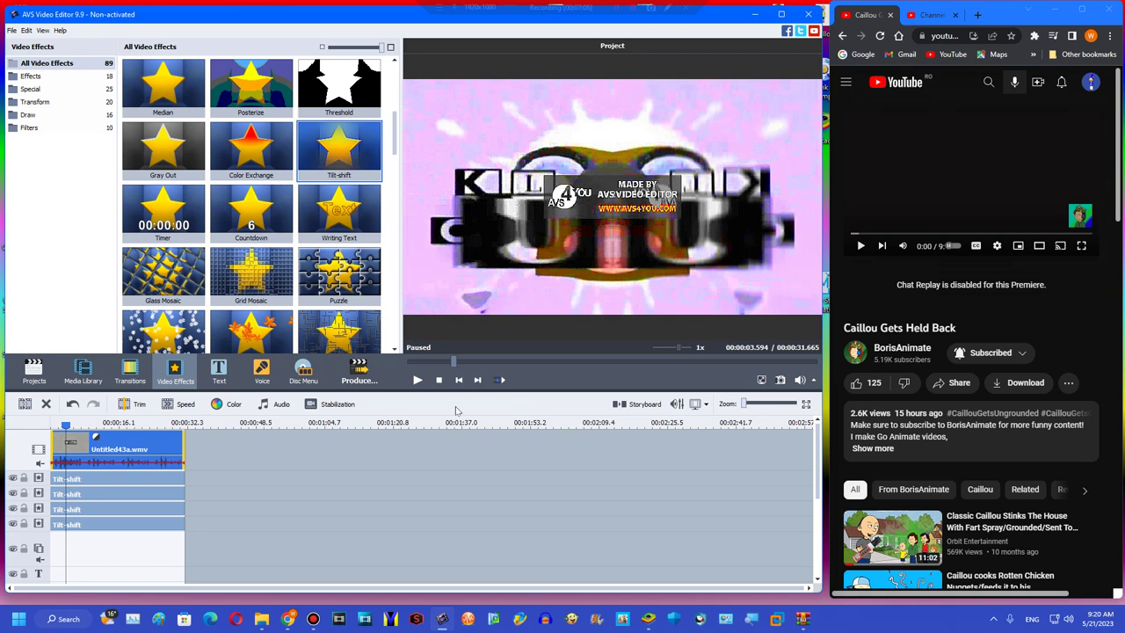
# Step: Preview the finished effect by playing the opening and sampling several points of the project
pyautogui.click(416, 361)
pyautogui.click(417, 379)
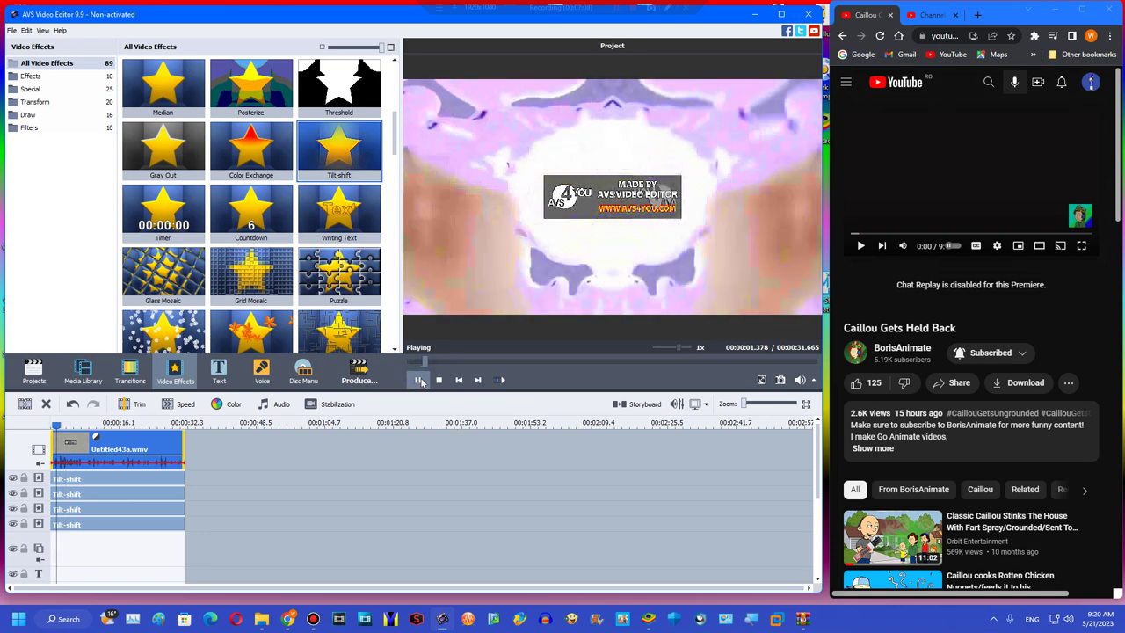
pyautogui.click(418, 380)
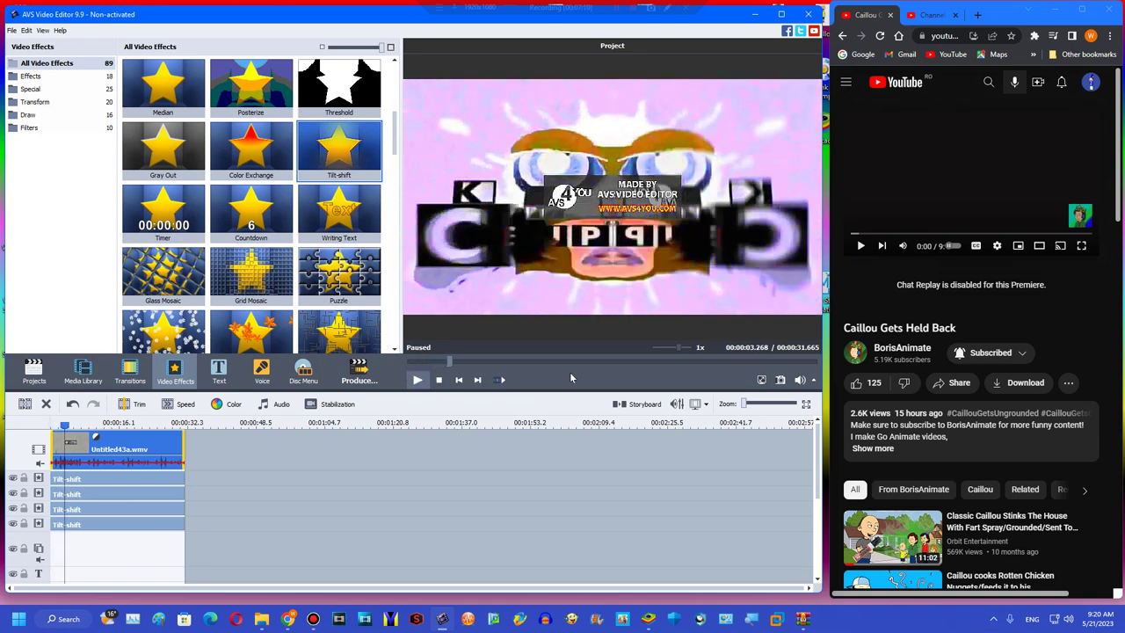
pyautogui.click(685, 361)
pyautogui.click(743, 361)
pyautogui.click(765, 361)
pyautogui.moveTo(447, 361); pyautogui.dragTo(356, 373)
# Step: Produce the project as a WMV file named "Untitled43b (FINALE)" in the My User Videos v2 folder
pyautogui.click(357, 376)
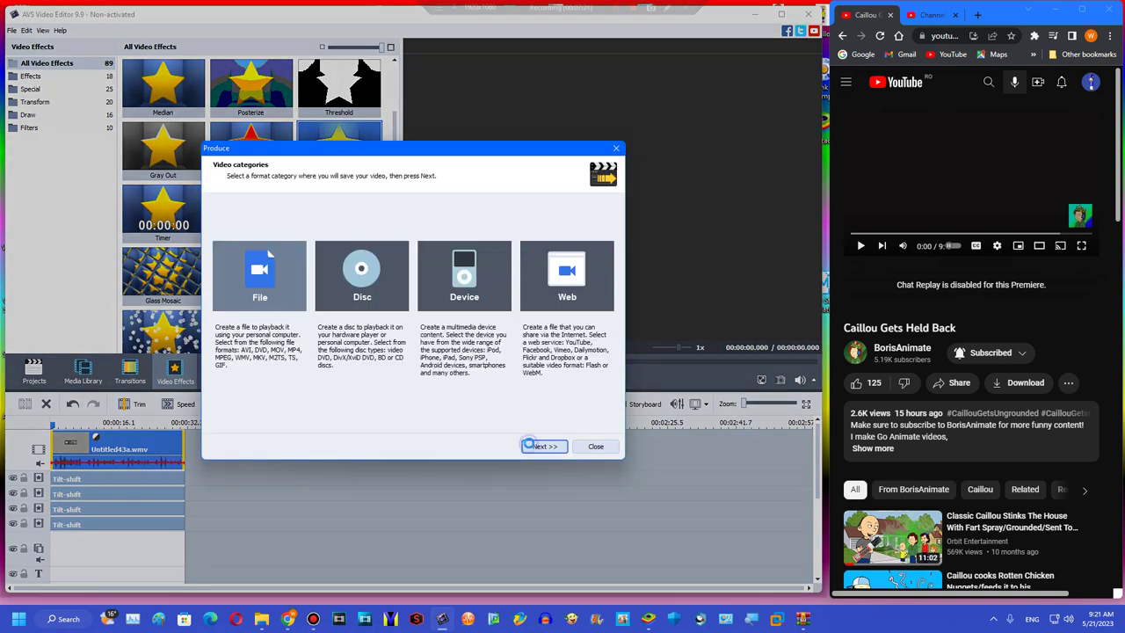
pyautogui.click(535, 447)
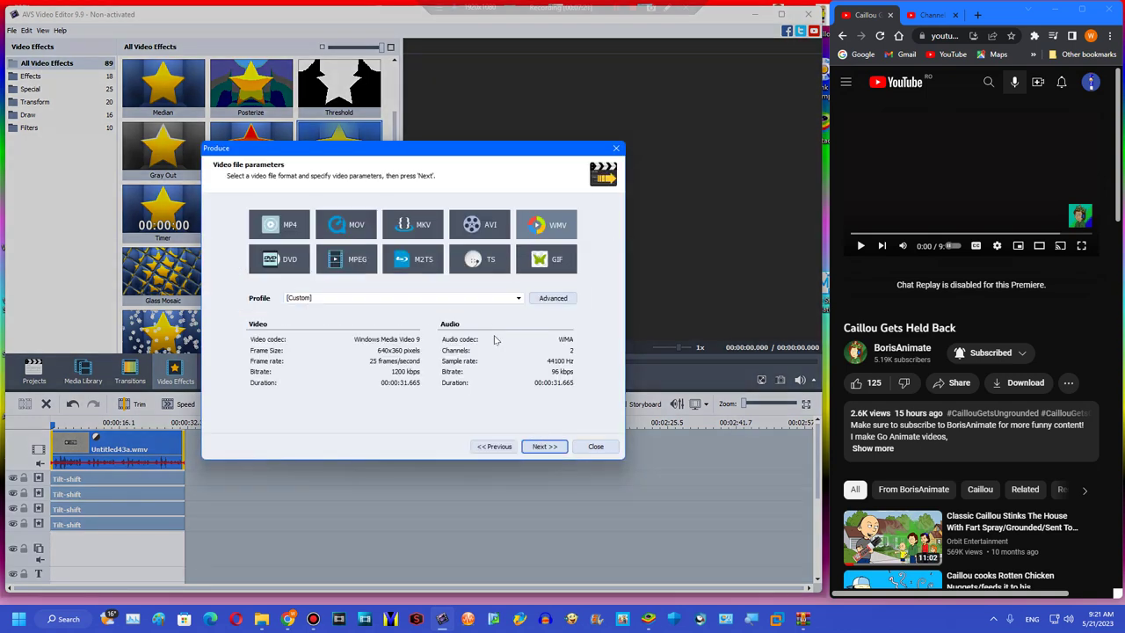
pyautogui.click(542, 446)
pyautogui.click(501, 255)
pyautogui.write('43')
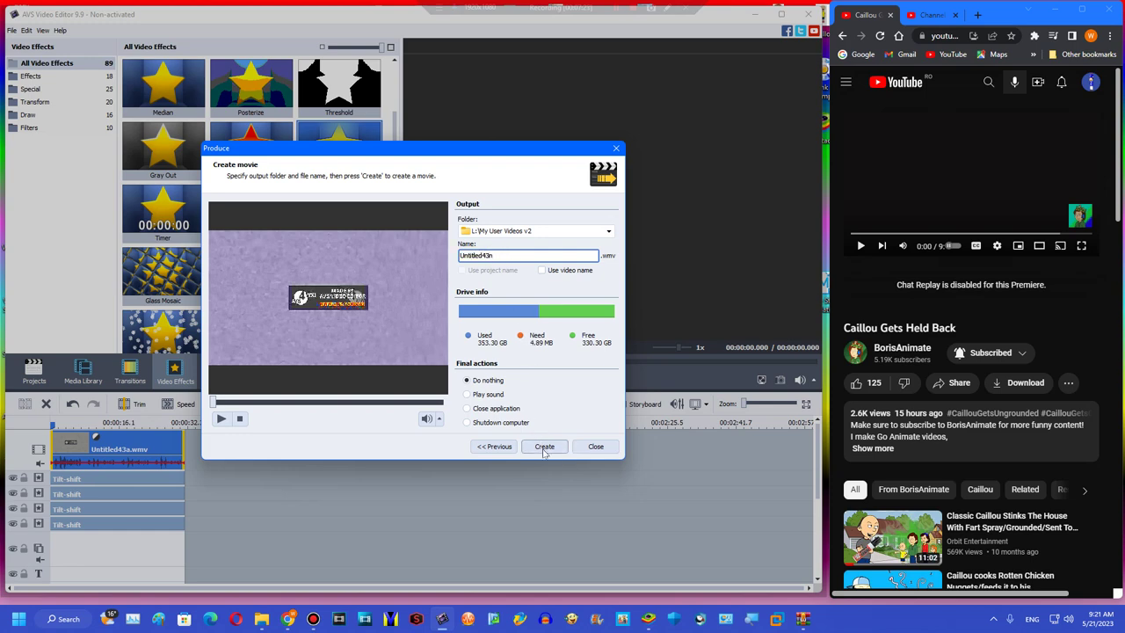
pyautogui.write('b (FINALE)')
pyautogui.click(545, 448)
pyautogui.click(360, 365)
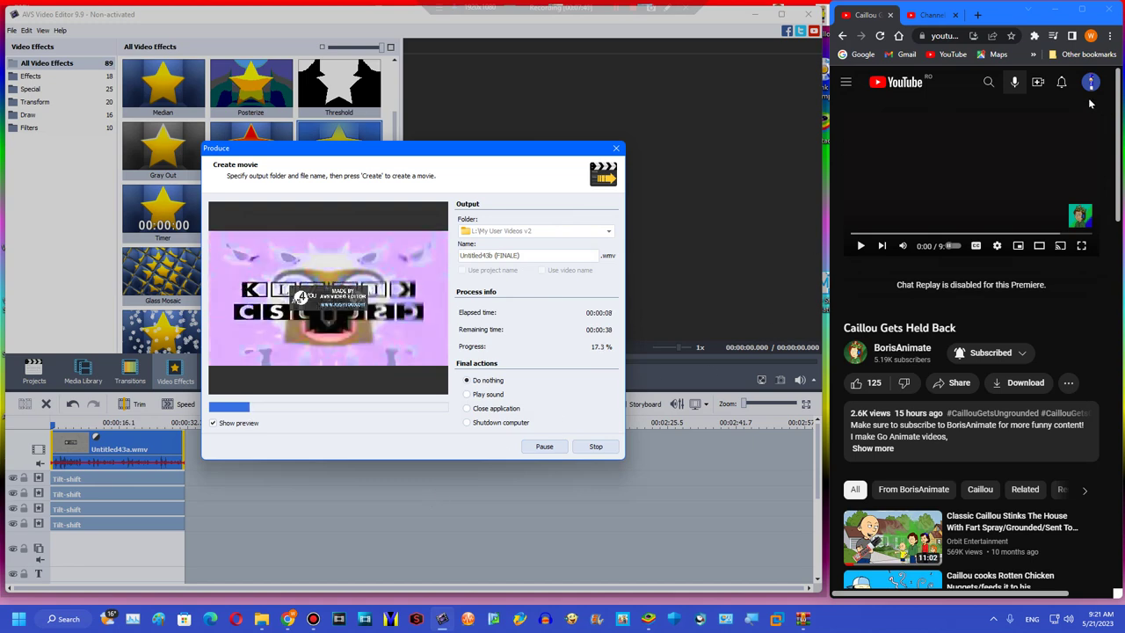
# Step: Check the YouTube notifications in Chrome, and expand the description of the Caillou video while playing it from further on
pyautogui.click(1061, 82)
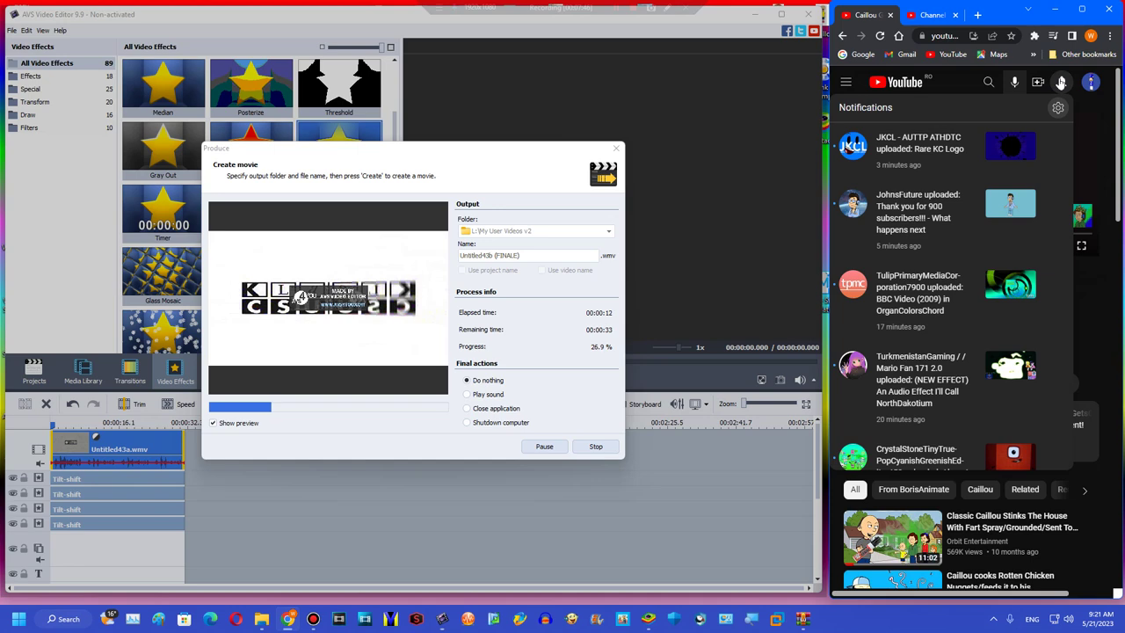
pyautogui.click(1061, 82)
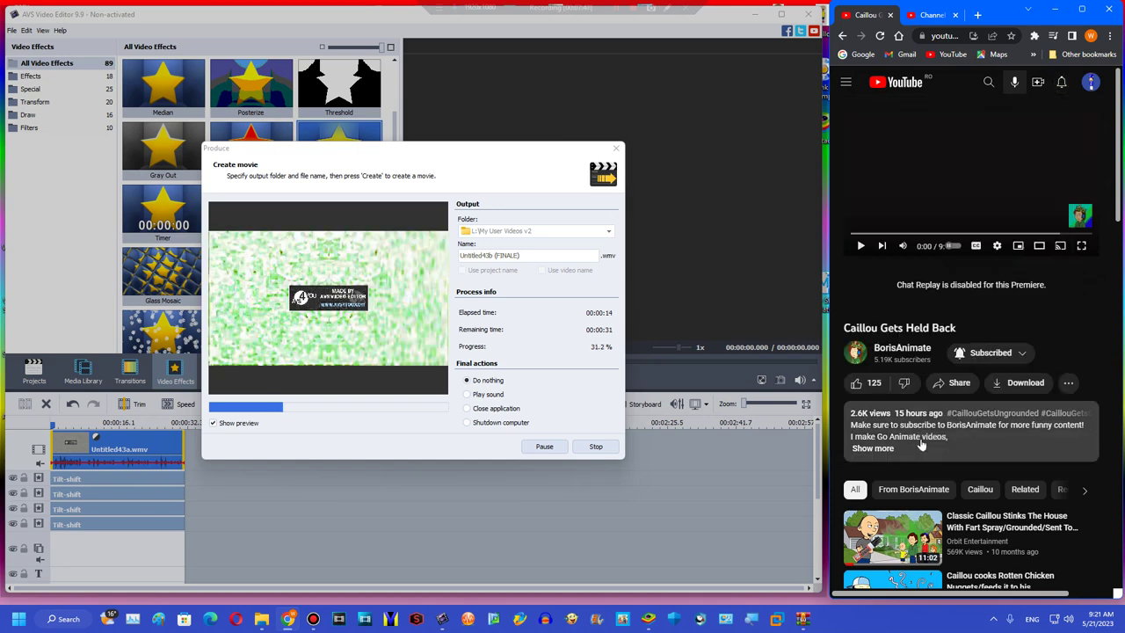
pyautogui.click(949, 420)
pyautogui.click(924, 143)
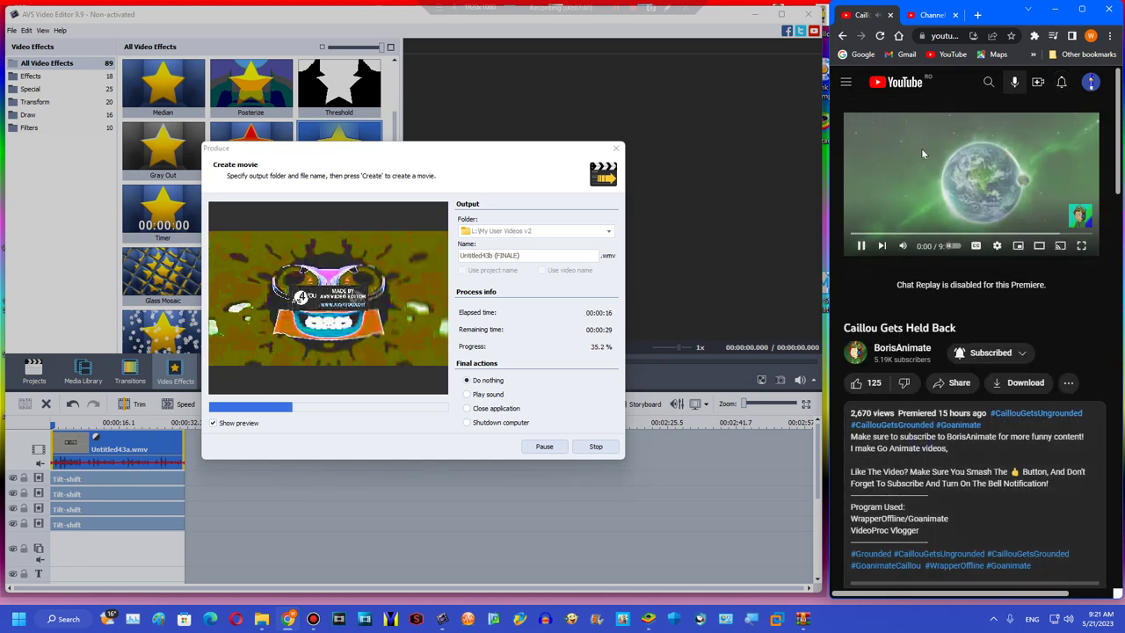
pyautogui.click(1029, 233)
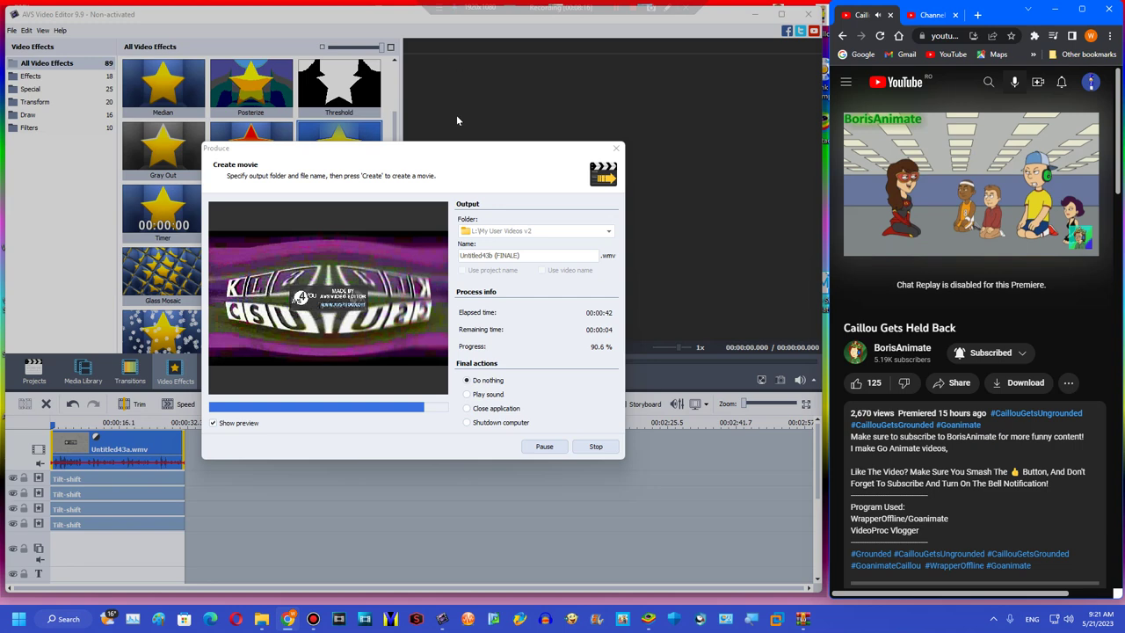
# Step: Show the exported video's folder and clear the clip and all Tilt-shift effects from the timeline
pyautogui.click(370, 329)
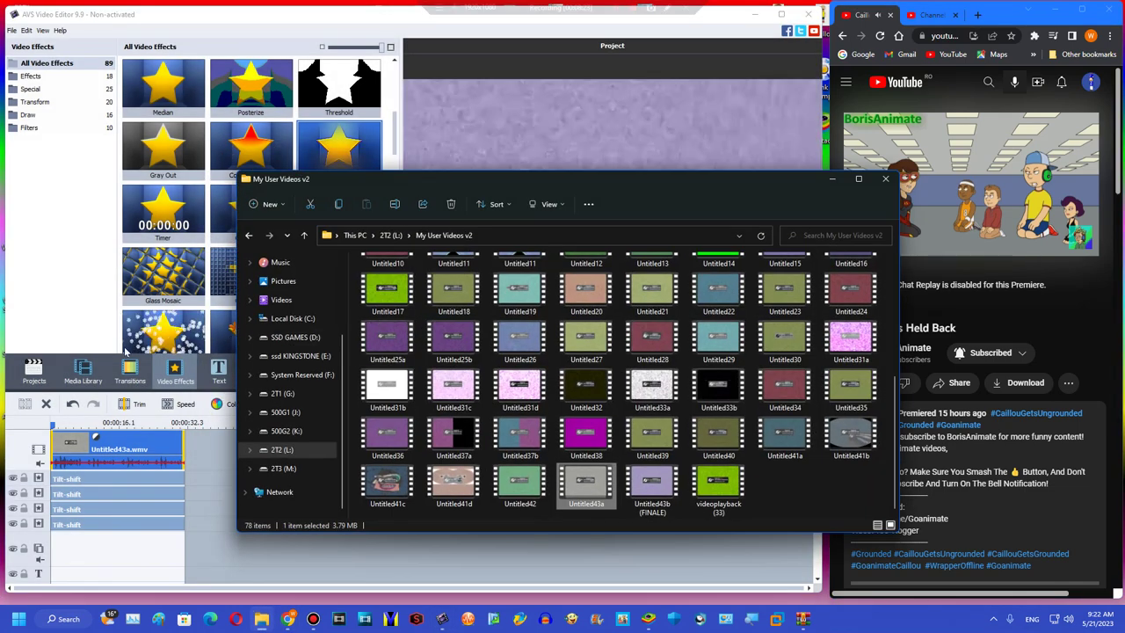
pyautogui.click(50, 410)
pyautogui.click(49, 405)
pyautogui.click(81, 371)
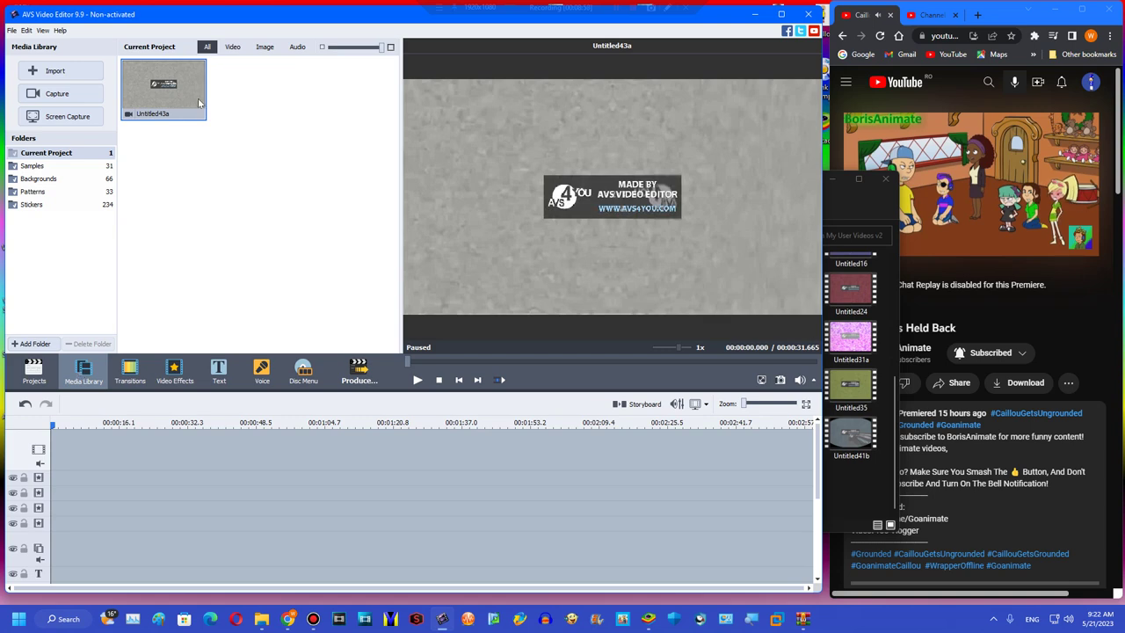
# Step: Pause the YouTube video and select the KKKK video in the My User Videos v2 folder
pyautogui.click(835, 372)
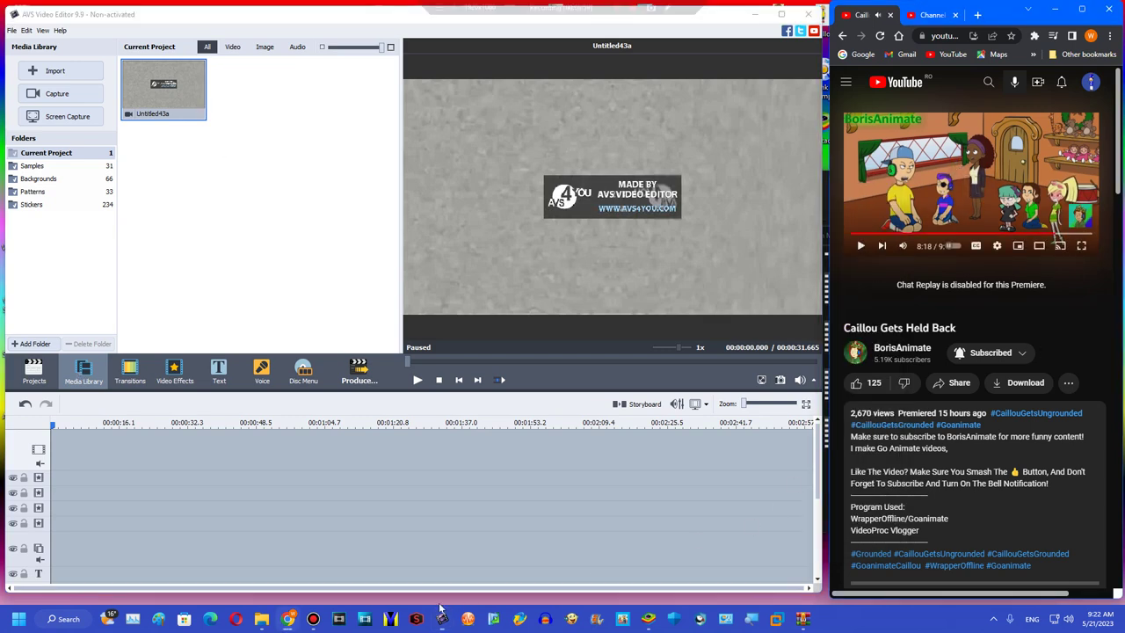
pyautogui.click(262, 622)
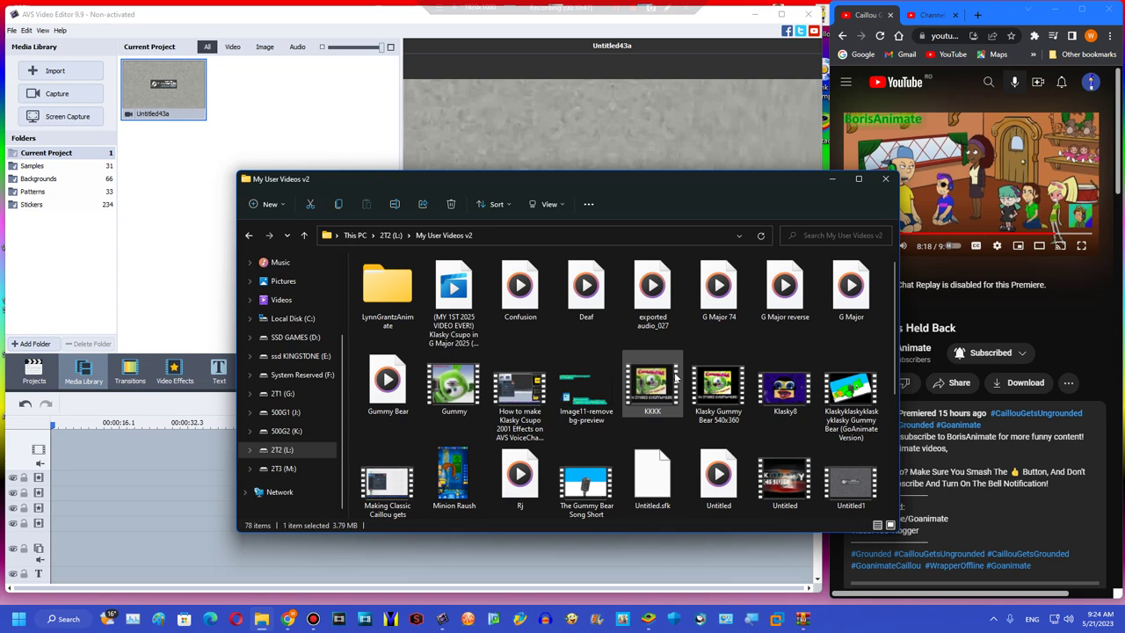
pyautogui.click(675, 376)
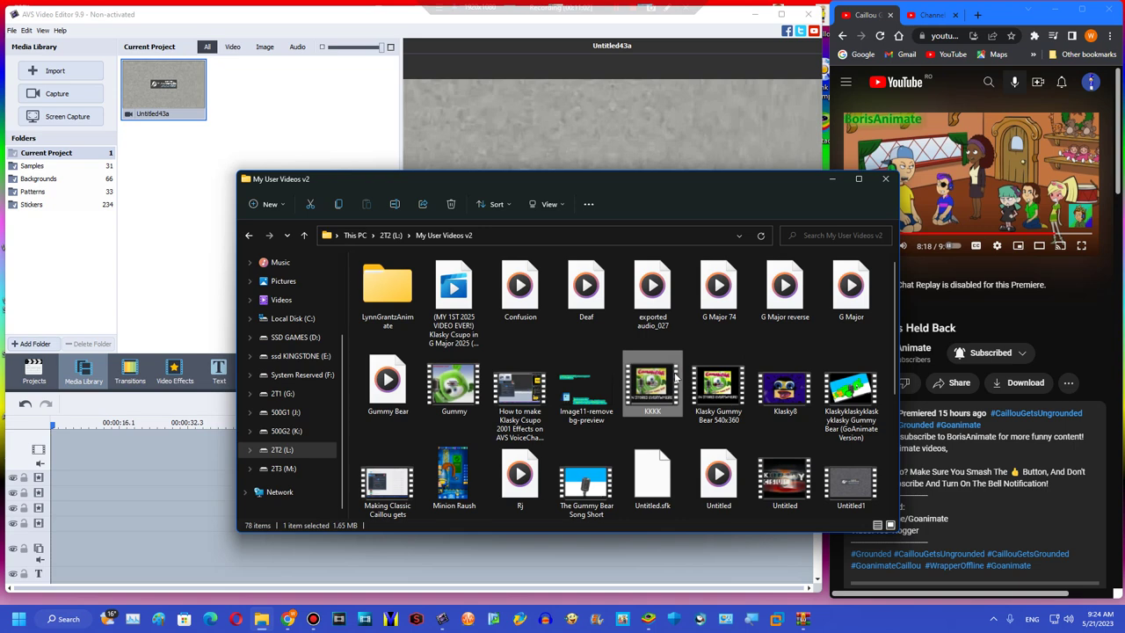
pyautogui.rightClick(681, 425)
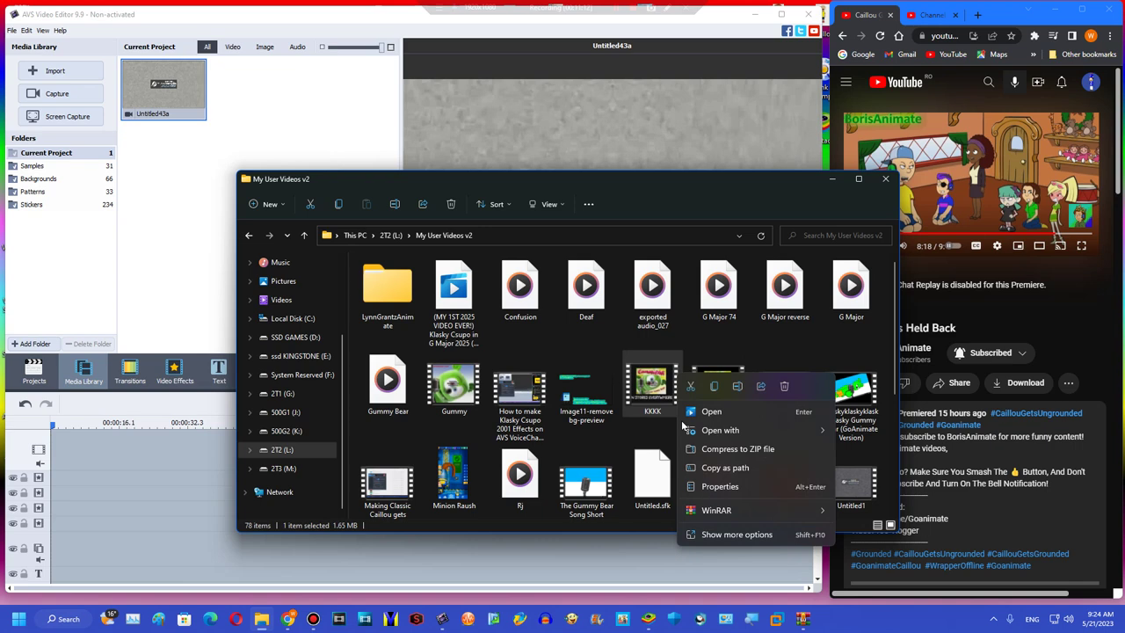
pyautogui.click(648, 387)
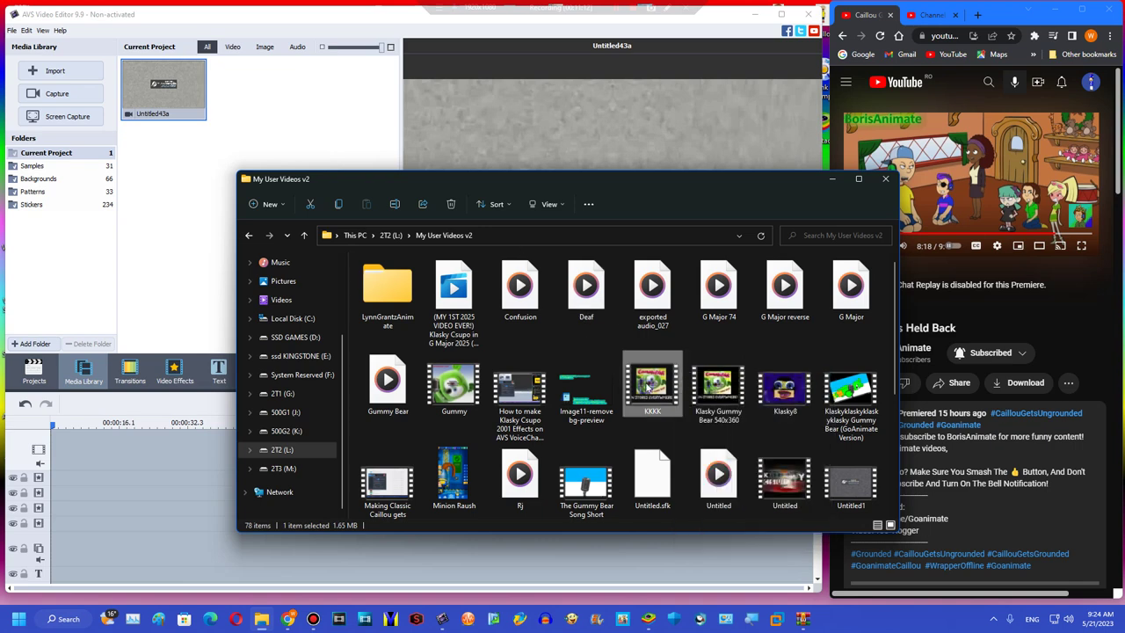
# Step: Write the on-screen annotation "I'M SO SORRY FOR BEING TOO LATE BECAUSE OF THE BATTERY MOUSE DIED" over the timeline area
pyautogui.click(614, 8)
pyautogui.click(1114, 140)
pyautogui.write("iI'M SO")
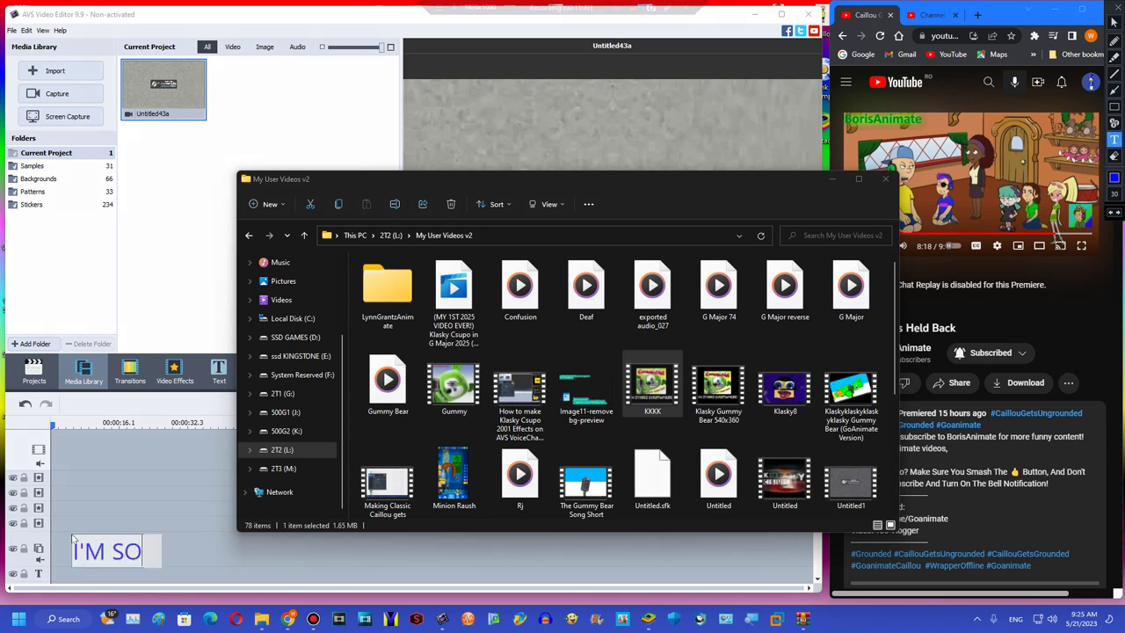
pyautogui.write(' SORRY FOR')
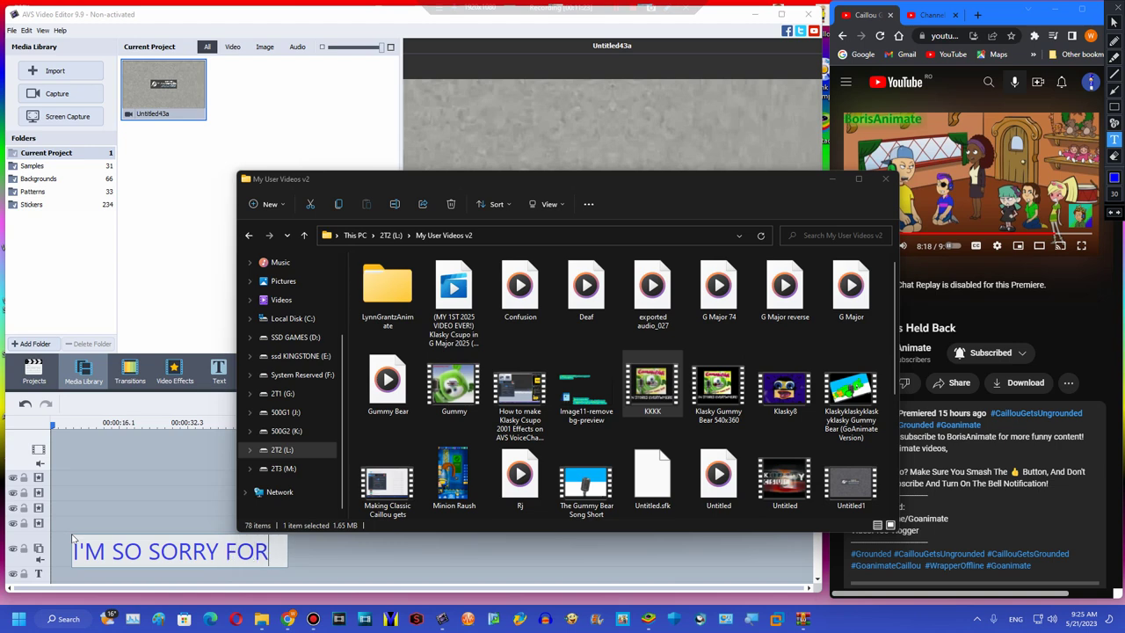
pyautogui.write(' BEING TOO LATE BE')
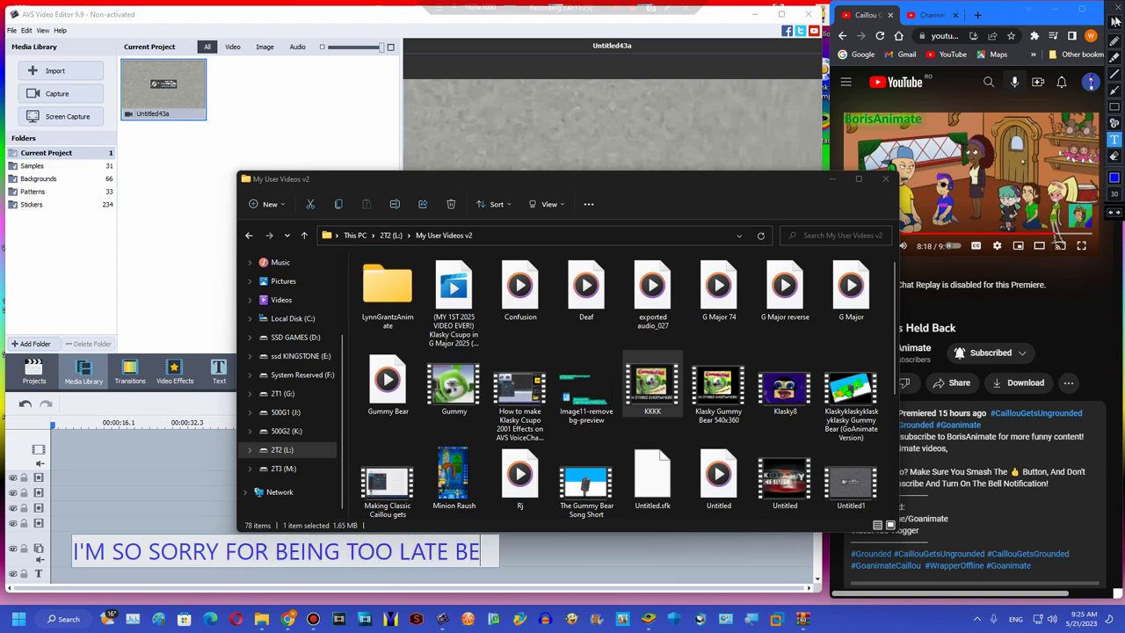
pyautogui.write('CAUSE ')
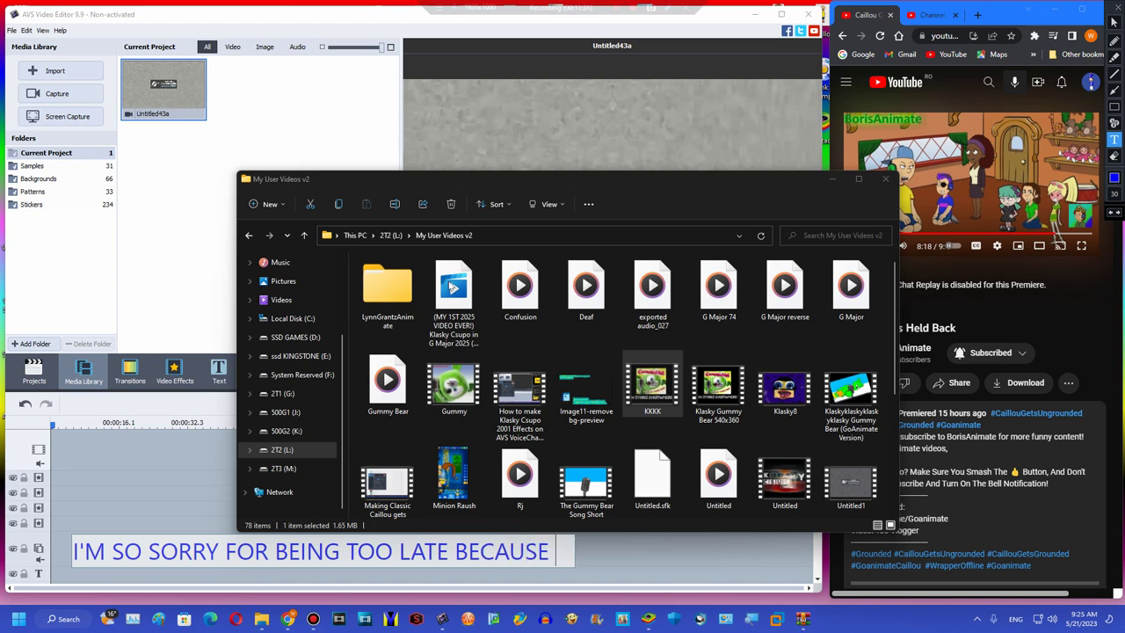
pyautogui.write('OF THE M')
pyautogui.press('BackSpace')
pyautogui.write('BATTERY')
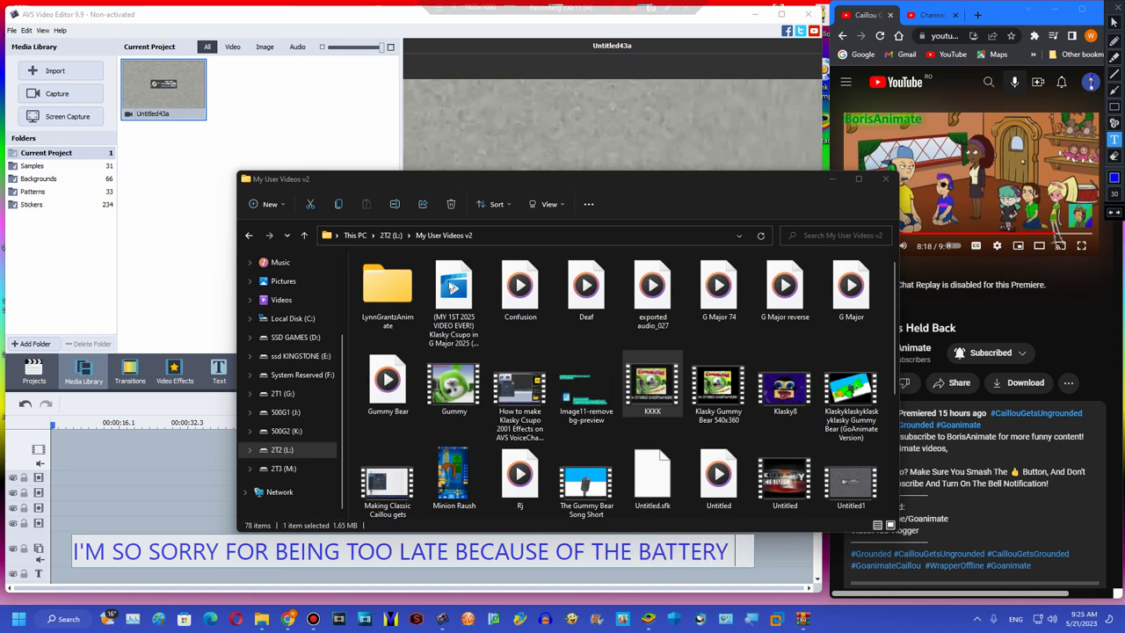
pyautogui.write(' MOUSE DIED')
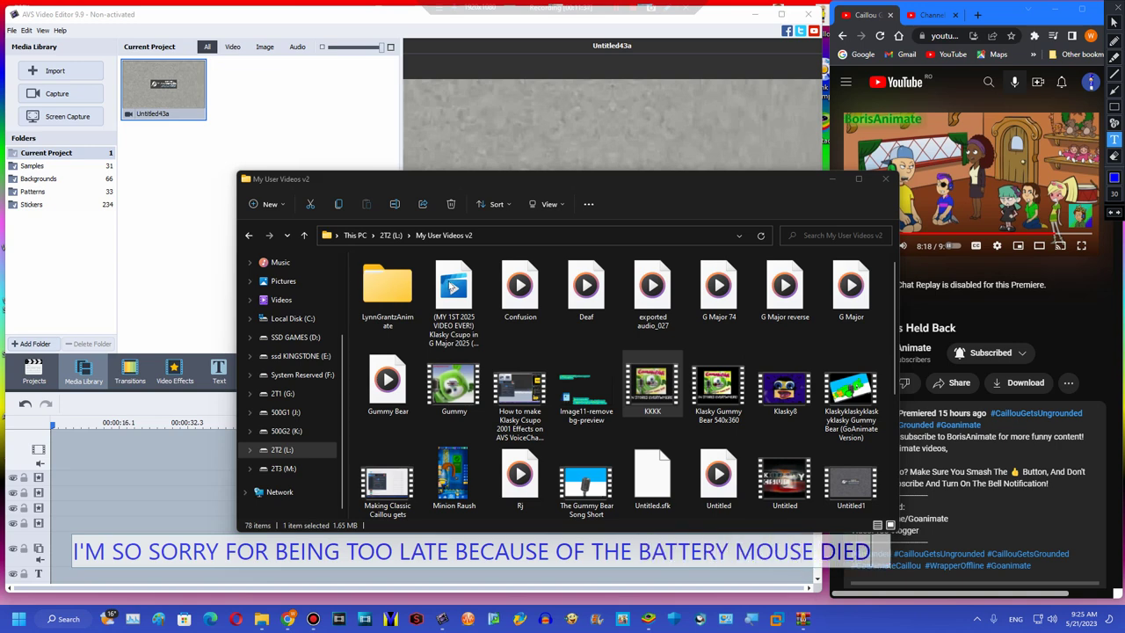
# Step: Shift the annotation text to the timeline's left edge, then close the drawing tools
pyautogui.moveTo(318, 560)
pyautogui.mouseDown()
pyautogui.moveTo(253, 557)
pyautogui.moveTo(255, 413)
pyautogui.moveTo(344, 116)
pyautogui.moveTo(724, 478)
pyautogui.moveTo(599, 564)
pyautogui.mouseUp()
pyautogui.click(578, 418)
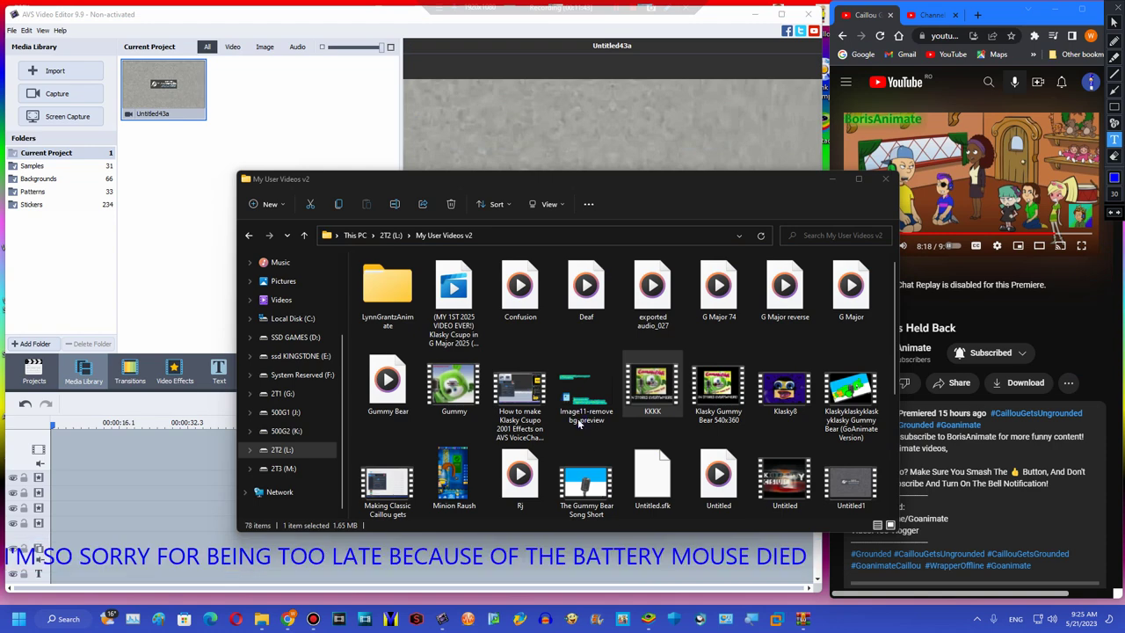
pyautogui.click(1117, 6)
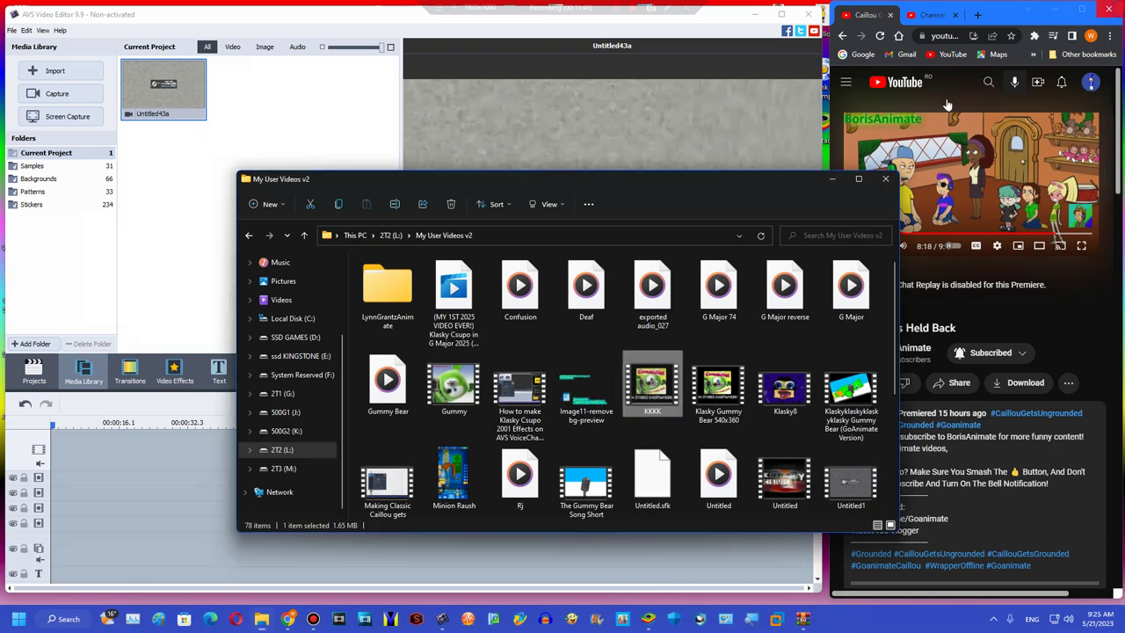
# Step: Show the Downloads folder and resume the Caillou video on YouTube
pyautogui.scroll(-6, 557, 364)
pyautogui.scroll(6, 543, 363)
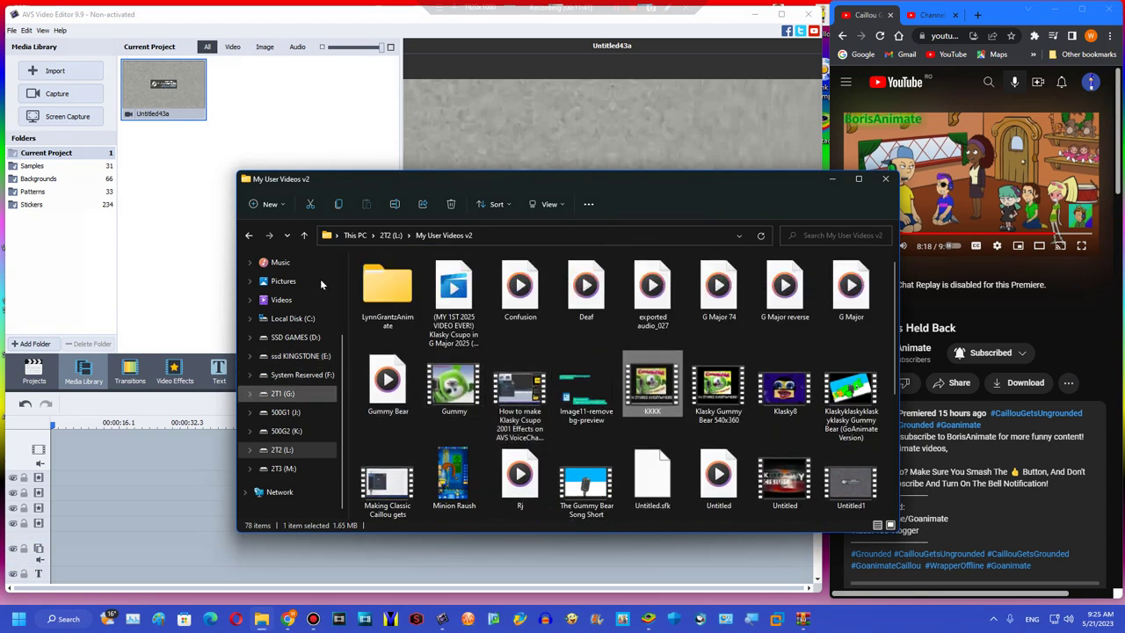
pyautogui.scroll(5, 299, 352)
pyautogui.click(288, 370)
pyautogui.click(967, 153)
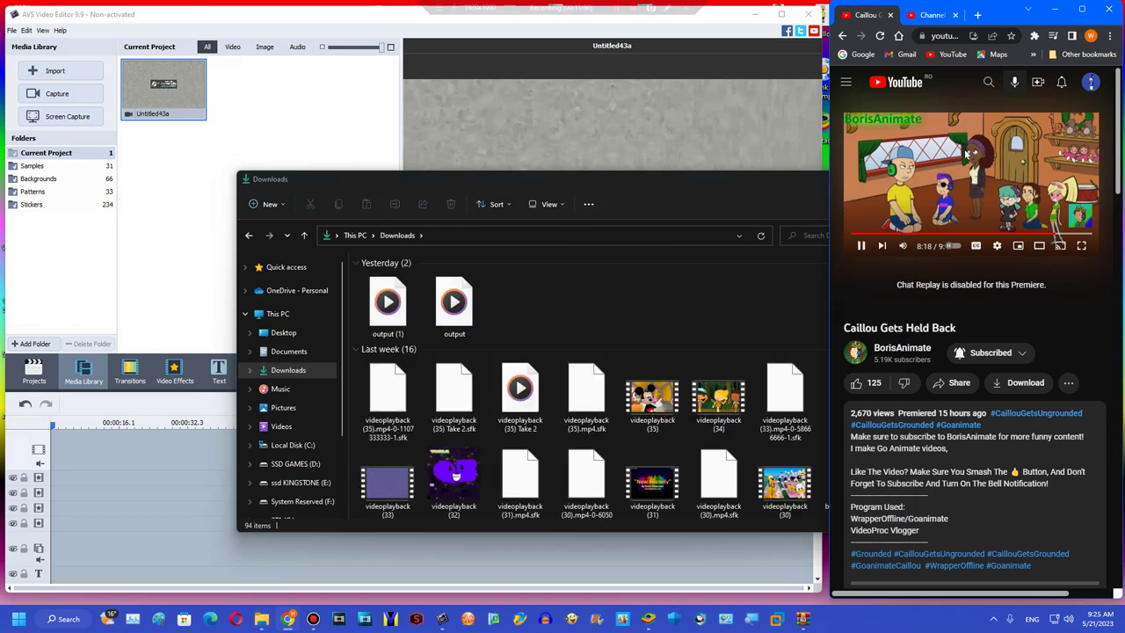
# Step: Add videoplayback (33) from Downloads to the project media and remove Untitled43a from it
pyautogui.click(407, 502)
pyautogui.click(241, 116)
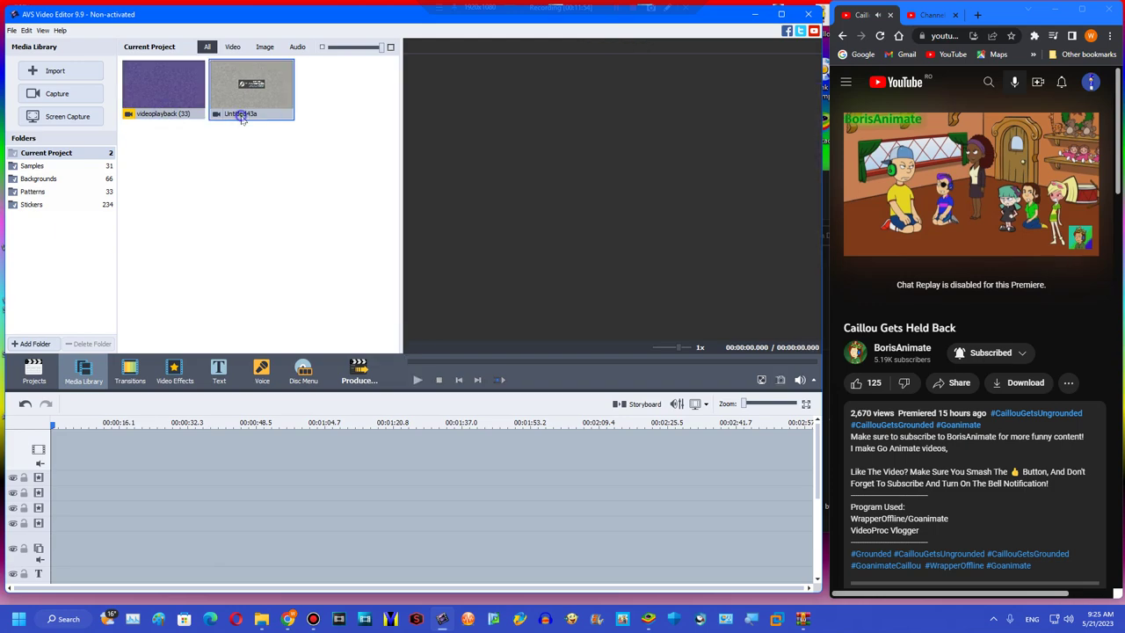
pyautogui.press('Delete')
# Step: Return to the My User Videos v2 folder and select Untitled2, Untitled3, Untitled4 and Untitled5
pyautogui.click(261, 619)
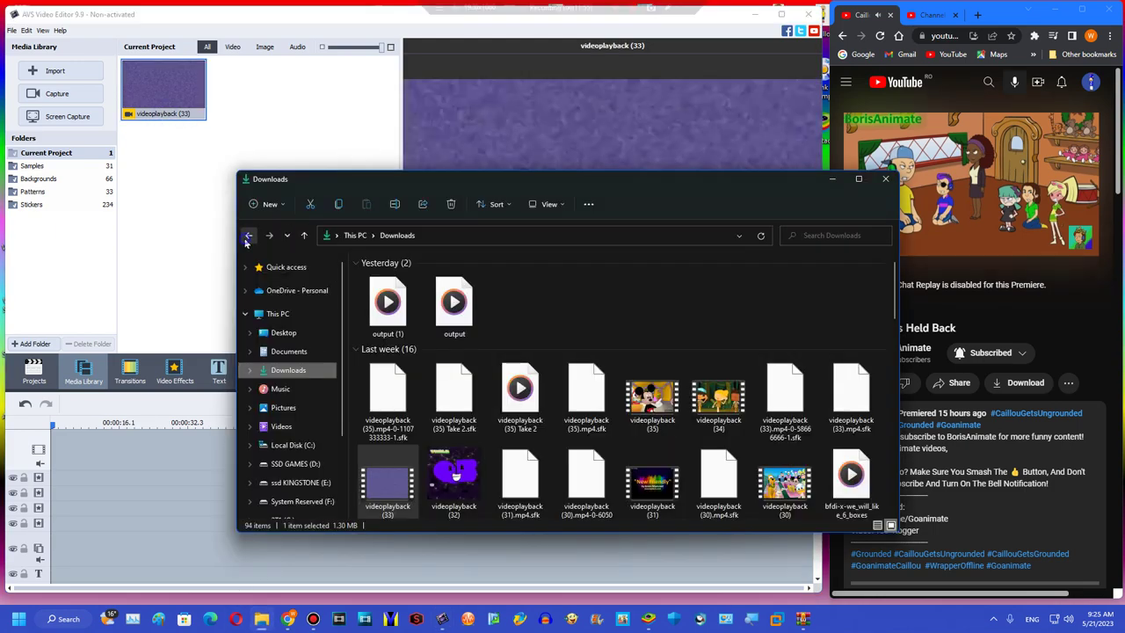
pyautogui.click(249, 234)
pyautogui.scroll(-5, 499, 381)
pyautogui.scroll(5, 536, 347)
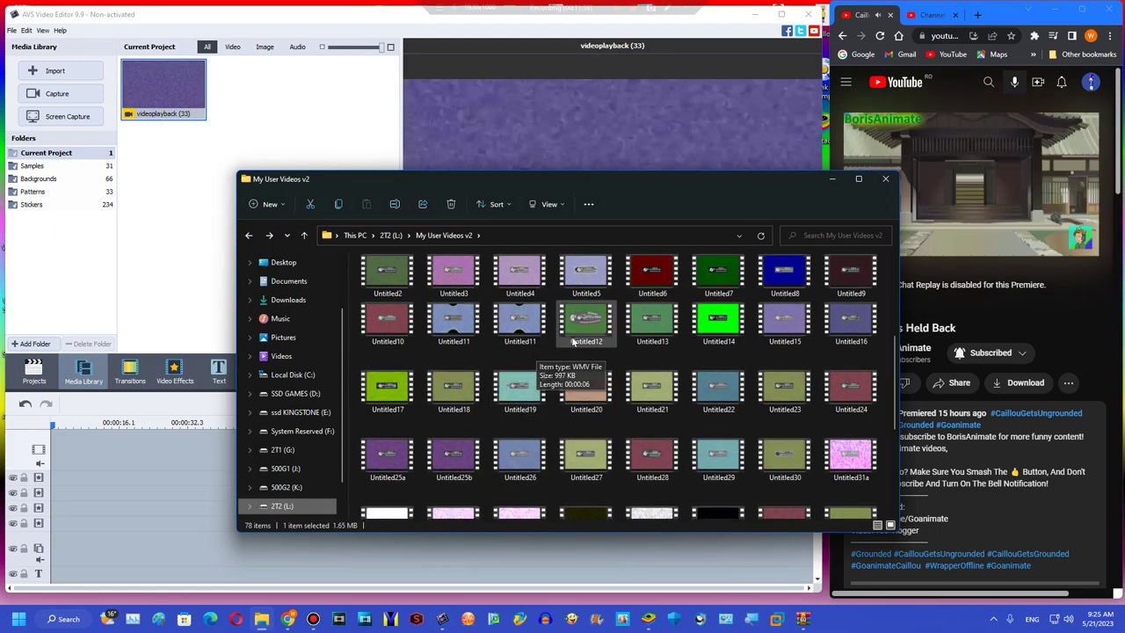
pyautogui.scroll(-1, 543, 348)
pyautogui.scroll(-1, 542, 349)
pyautogui.click(851, 288)
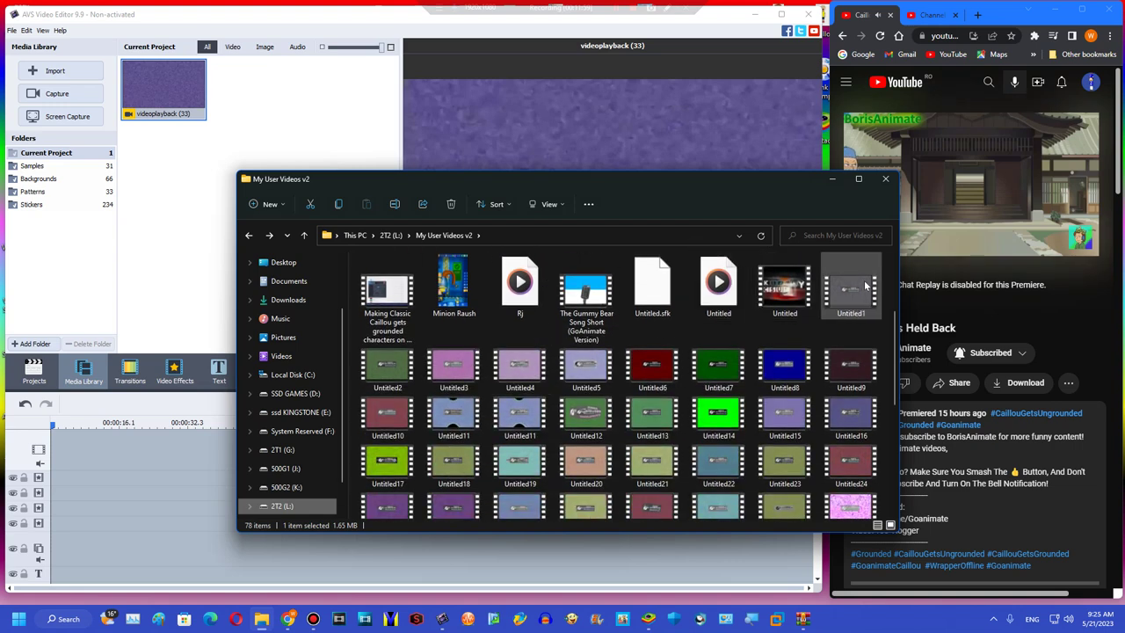
pyautogui.click(383, 369)
pyautogui.keyDown('ctrl'); pyautogui.click(456, 367); pyautogui.keyUp('ctrl')
pyautogui.keyDown('ctrl'); pyautogui.click(524, 367); pyautogui.keyUp('ctrl')
pyautogui.keyDown('ctrl'); pyautogui.click(601, 367); pyautogui.keyUp('ctrl')
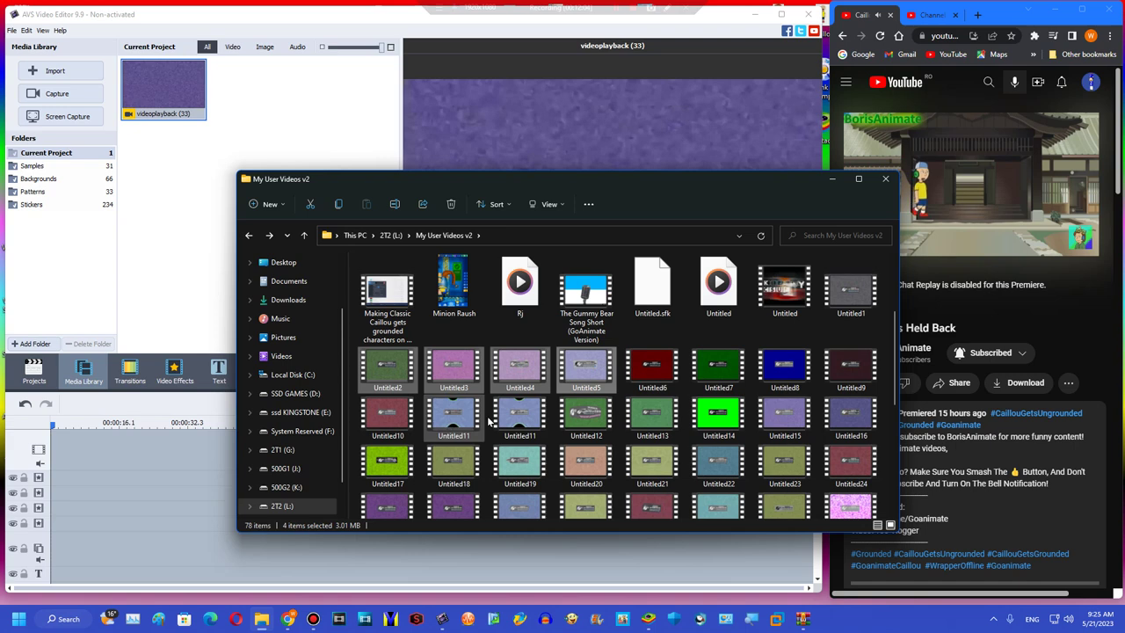
# Step: Add only the first of the two Untitled11 videos to the selection
pyautogui.keyDown('ctrl'); pyautogui.click(519, 411); pyautogui.keyUp('ctrl')
pyautogui.keyDown('ctrl'); pyautogui.click(454, 413); pyautogui.keyUp('ctrl')
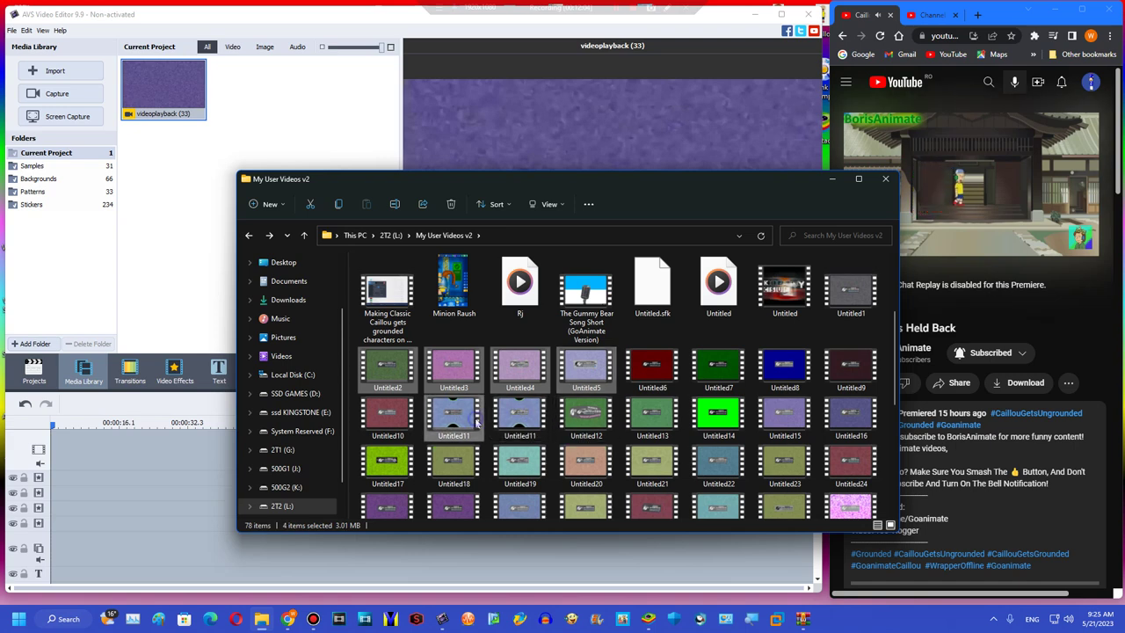
pyautogui.keyDown('ctrl'); pyautogui.click(523, 432); pyautogui.keyUp('ctrl')
pyautogui.keyDown('ctrl'); pyautogui.click(459, 412); pyautogui.keyUp('ctrl')
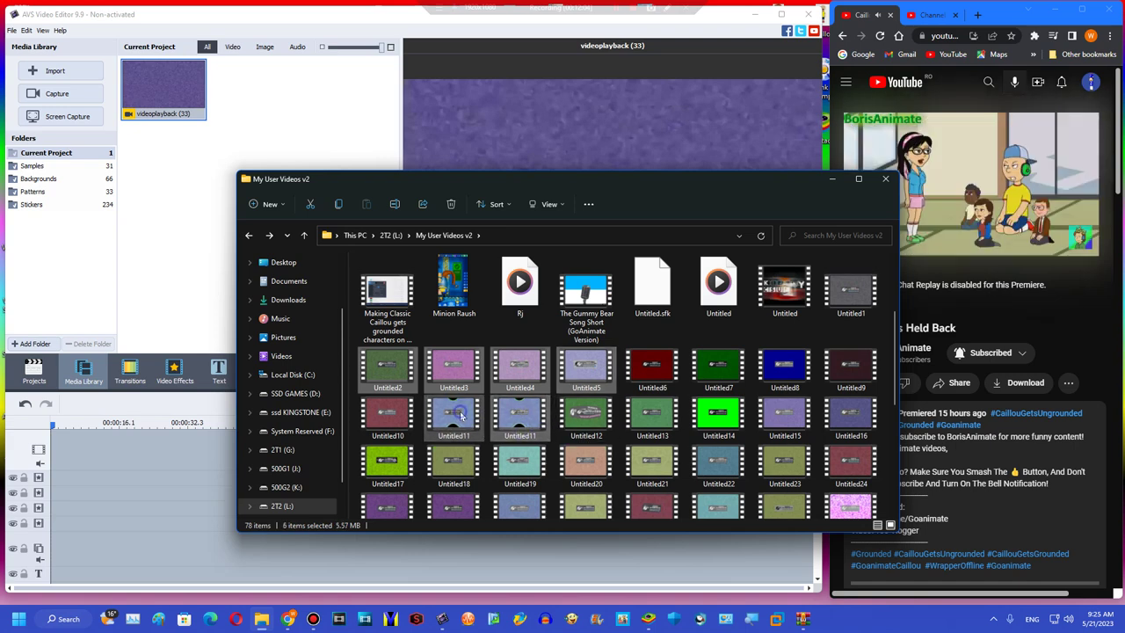
pyautogui.keyDown('ctrl'); pyautogui.click(455, 427); pyautogui.keyUp('ctrl')
pyautogui.keyDown('ctrl'); pyautogui.click(521, 429); pyautogui.keyUp('ctrl')
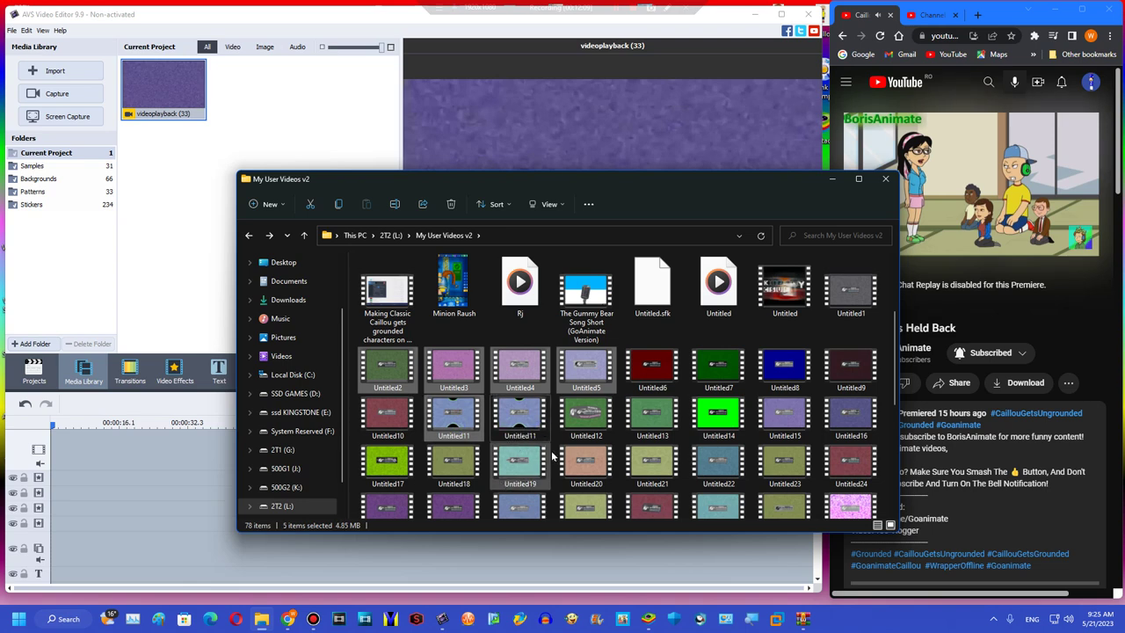
# Step: Extend the selection with the videos Untitled12 through Untitled18
pyautogui.keyDown('ctrl'); pyautogui.click(652, 413); pyautogui.keyUp('ctrl')
pyautogui.keyDown('ctrl'); pyautogui.click(718, 413); pyautogui.keyUp('ctrl')
pyautogui.keyDown('ctrl'); pyautogui.click(785, 413); pyautogui.keyUp('ctrl')
pyautogui.keyDown('ctrl'); pyautogui.click(851, 413); pyautogui.keyUp('ctrl')
pyautogui.keyDown('ctrl'); pyautogui.click(388, 461); pyautogui.keyUp('ctrl')
pyautogui.keyDown('ctrl'); pyautogui.click(454, 462); pyautogui.keyUp('ctrl')
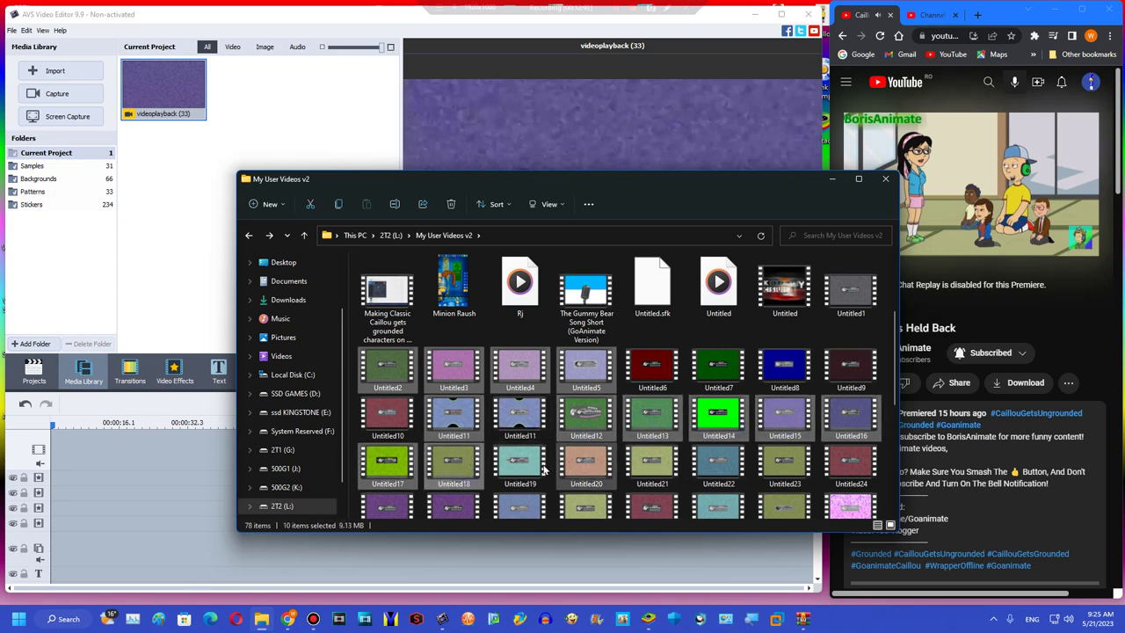
# Step: Extend the selection with Untitled19 through Untitled24, Untitled25b and Untitled26 through Untitled30
pyautogui.keyDown('ctrl'); pyautogui.click(520, 462); pyautogui.keyUp('ctrl')
pyautogui.keyDown('ctrl'); pyautogui.click(586, 461); pyautogui.keyUp('ctrl')
pyautogui.keyDown('ctrl'); pyautogui.click(652, 461); pyautogui.keyUp('ctrl')
pyautogui.keyDown('ctrl'); pyautogui.click(718, 461); pyautogui.keyUp('ctrl')
pyautogui.keyDown('ctrl'); pyautogui.click(785, 462); pyautogui.keyUp('ctrl')
pyautogui.keyDown('ctrl'); pyautogui.click(851, 461); pyautogui.keyUp('ctrl')
pyautogui.keyDown('ctrl'); pyautogui.click(387, 505); pyautogui.keyUp('ctrl')
pyautogui.keyDown('ctrl'); pyautogui.click(453, 488); pyautogui.keyUp('ctrl')
pyautogui.keyDown('ctrl'); pyautogui.click(519, 492); pyautogui.keyUp('ctrl')
pyautogui.keyDown('ctrl'); pyautogui.click(586, 490); pyautogui.keyUp('ctrl')
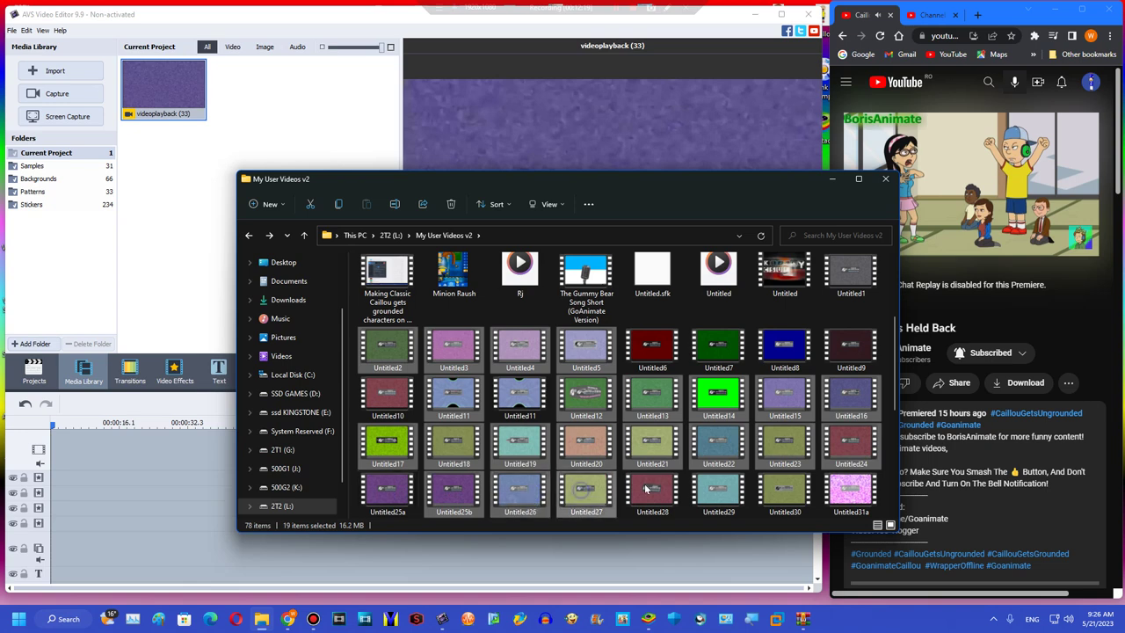
pyautogui.keyDown('ctrl'); pyautogui.click(653, 491); pyautogui.keyUp('ctrl')
pyautogui.keyDown('ctrl'); pyautogui.click(718, 488); pyautogui.keyUp('ctrl')
pyautogui.keyDown('ctrl'); pyautogui.click(784, 488); pyautogui.keyUp('ctrl')
# Step: Add Untitled31d, Untitled32, Untitled33b, Untitled34 and Untitled35 to the selected videos
pyautogui.scroll(-3, 668, 422)
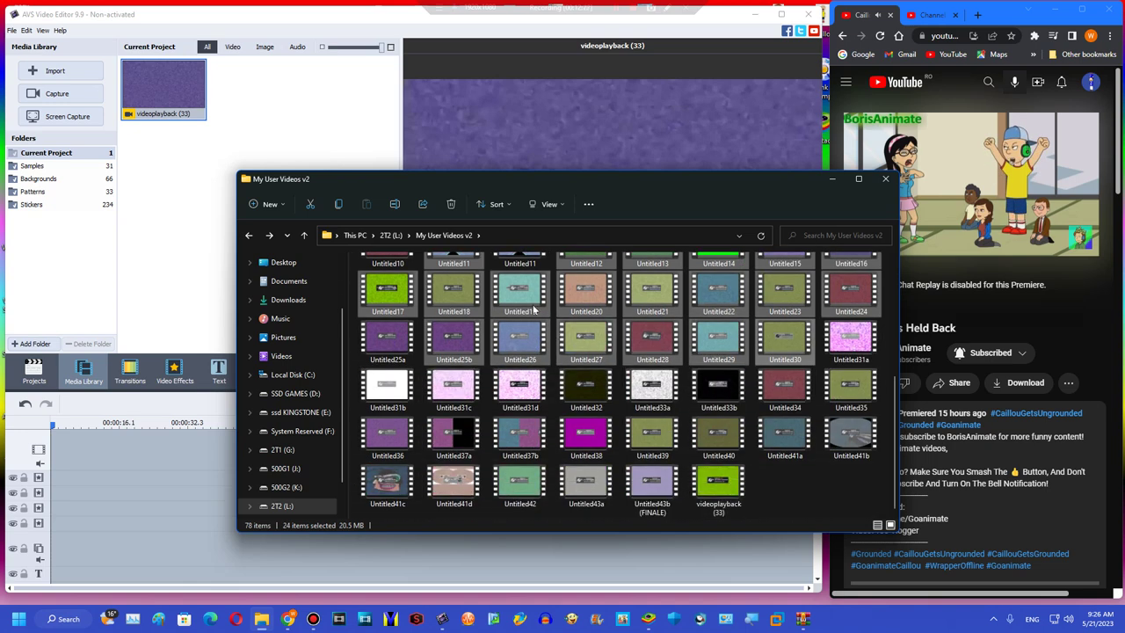
pyautogui.keyDown('ctrl'); pyautogui.click(519, 400); pyautogui.keyUp('ctrl')
pyautogui.keyDown('ctrl'); pyautogui.click(725, 395); pyautogui.keyUp('ctrl')
pyautogui.keyDown('ctrl'); pyautogui.click(850, 387); pyautogui.keyUp('ctrl')
pyautogui.keyDown('ctrl'); pyautogui.click(784, 386); pyautogui.keyUp('ctrl')
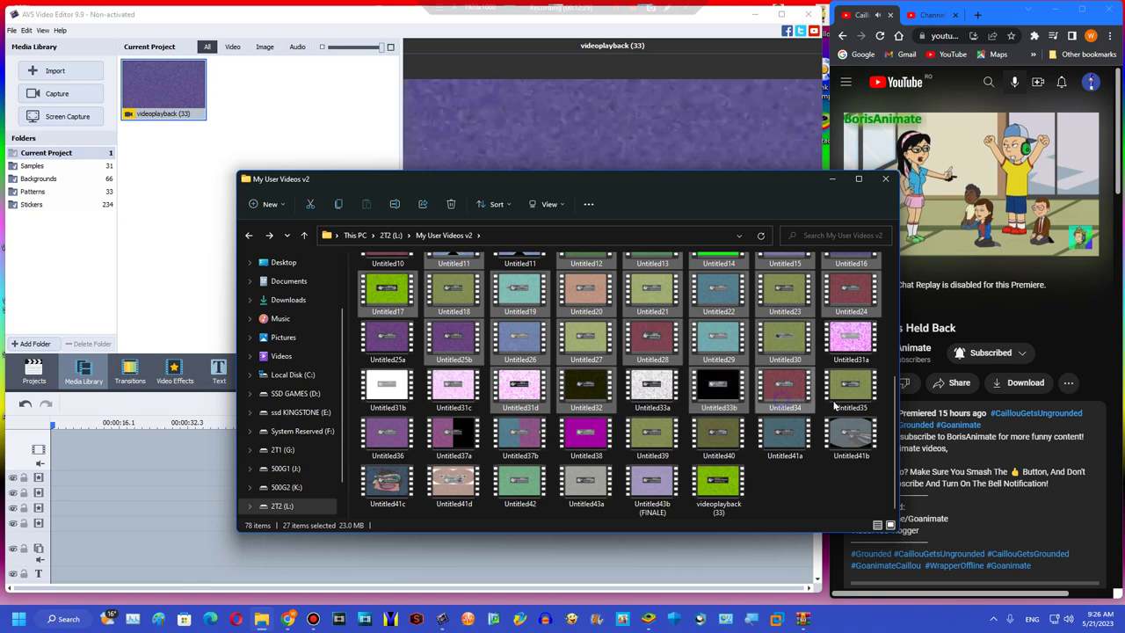
# Step: Add Untitled36, Untitled37b, Untitled38, Untitled39, Untitled40, Untitled41d, Untitled42 and Untitled43b (FINALE) to the selected videos
pyautogui.keyDown('ctrl'); pyautogui.click(388, 435); pyautogui.keyUp('ctrl')
pyautogui.keyDown('ctrl'); pyautogui.click(520, 435); pyautogui.keyUp('ctrl')
pyautogui.keyDown('ctrl'); pyautogui.click(639, 444); pyautogui.keyUp('ctrl')
pyautogui.keyDown('ctrl'); pyautogui.click(596, 437); pyautogui.keyUp('ctrl')
pyautogui.keyDown('ctrl'); pyautogui.click(653, 441); pyautogui.keyUp('ctrl')
pyautogui.keyDown('ctrl'); pyautogui.click(720, 444); pyautogui.keyUp('ctrl')
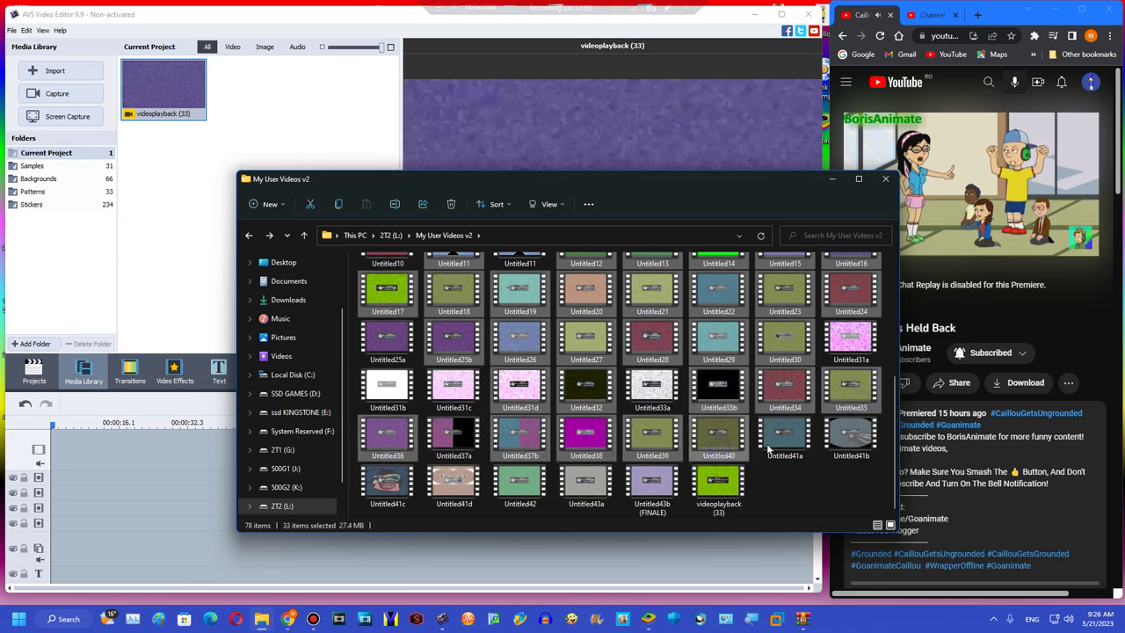
pyautogui.keyDown('ctrl'); pyautogui.click(466, 483); pyautogui.keyUp('ctrl')
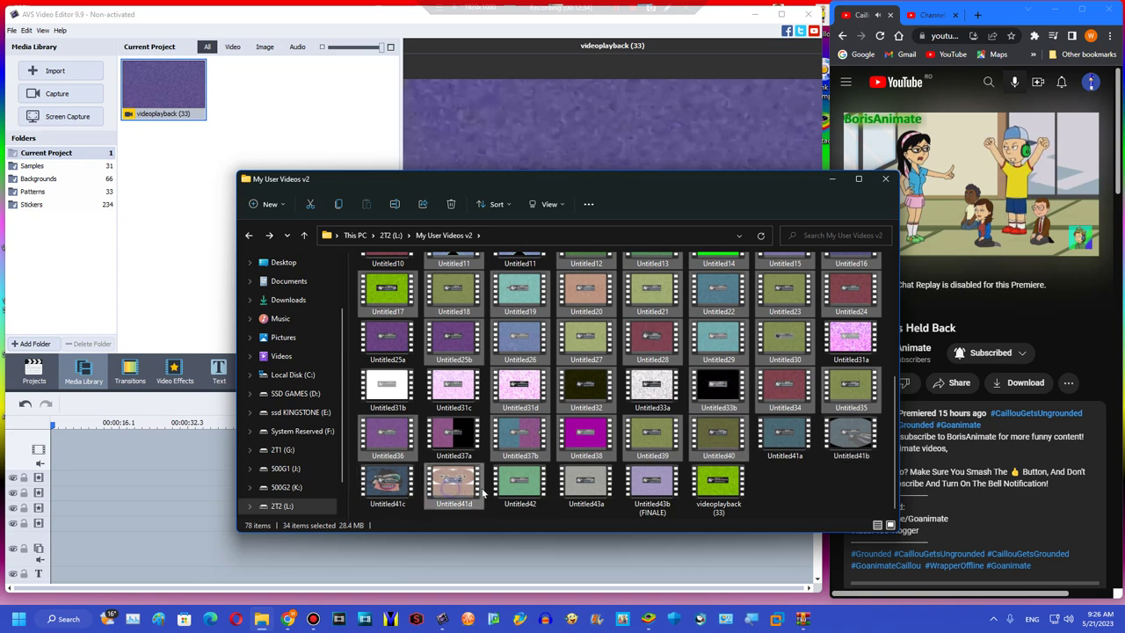
pyautogui.keyDown('ctrl'); pyautogui.click(538, 492); pyautogui.keyUp('ctrl')
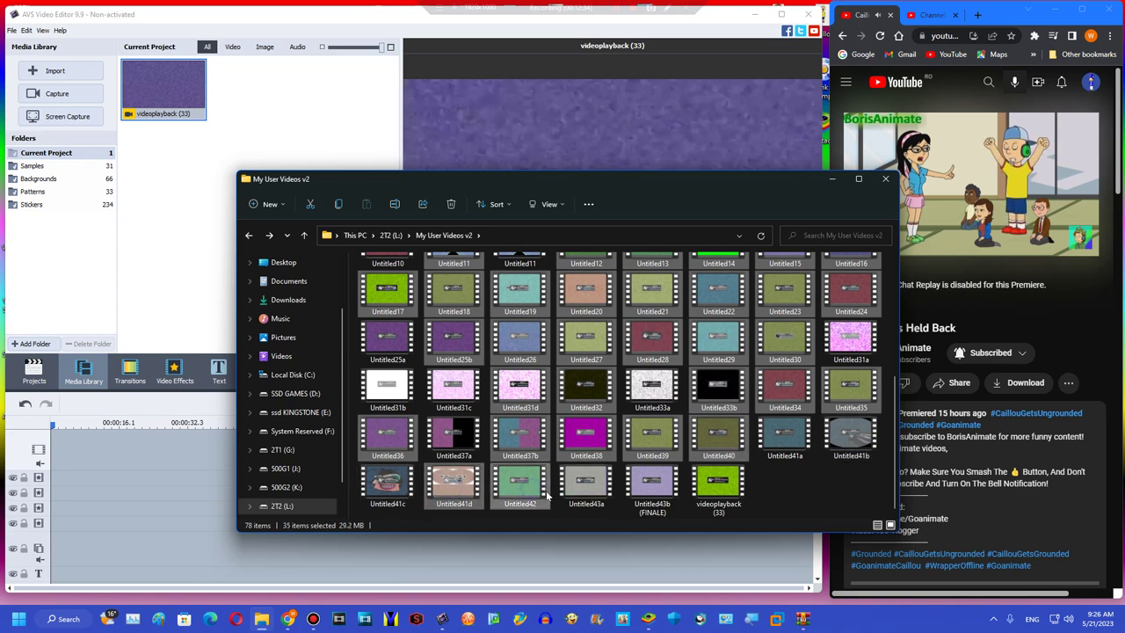
pyautogui.keyDown('ctrl'); pyautogui.click(650, 497); pyautogui.keyUp('ctrl')
# Step: Place all the selected videos from the folder on the timeline's main video track
pyautogui.scroll(5, 562, 420)
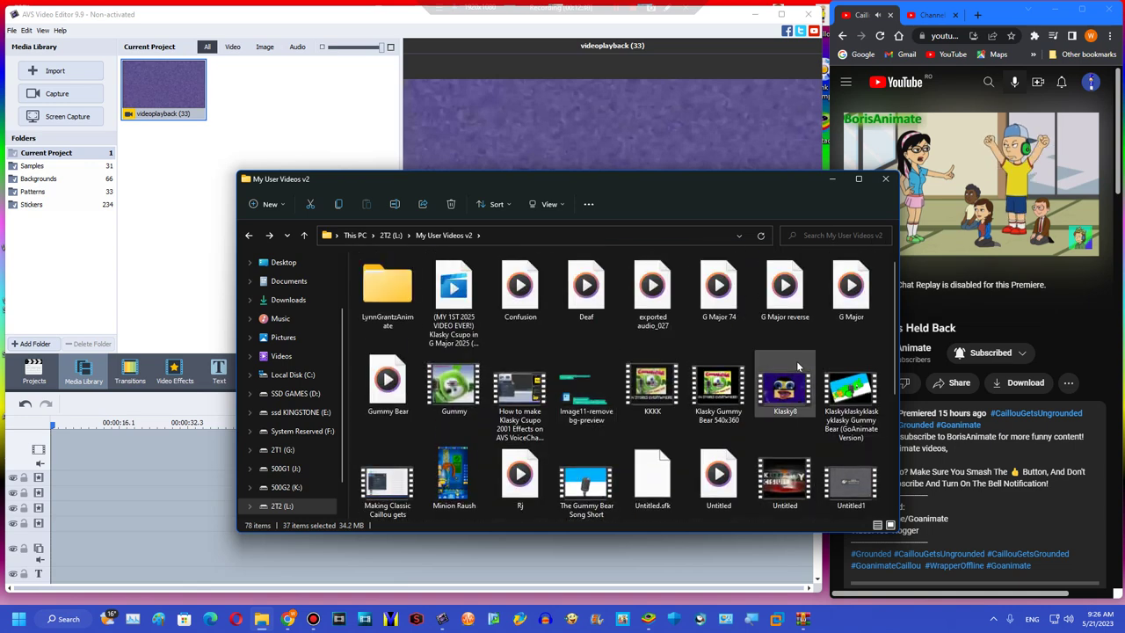
pyautogui.scroll(-2, 392, 376)
pyautogui.moveTo(393, 376); pyautogui.dragTo(172, 464)
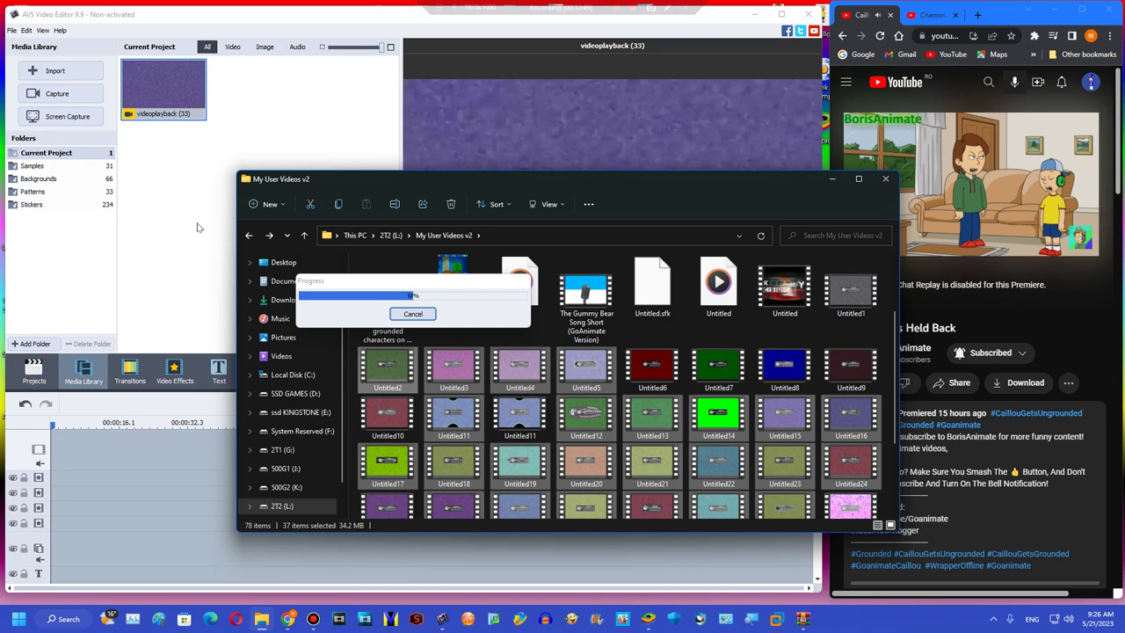
# Step: Leave the Caillou video on YouTube and view the Shorts of the BorisAnimate channel
pyautogui.click(841, 41)
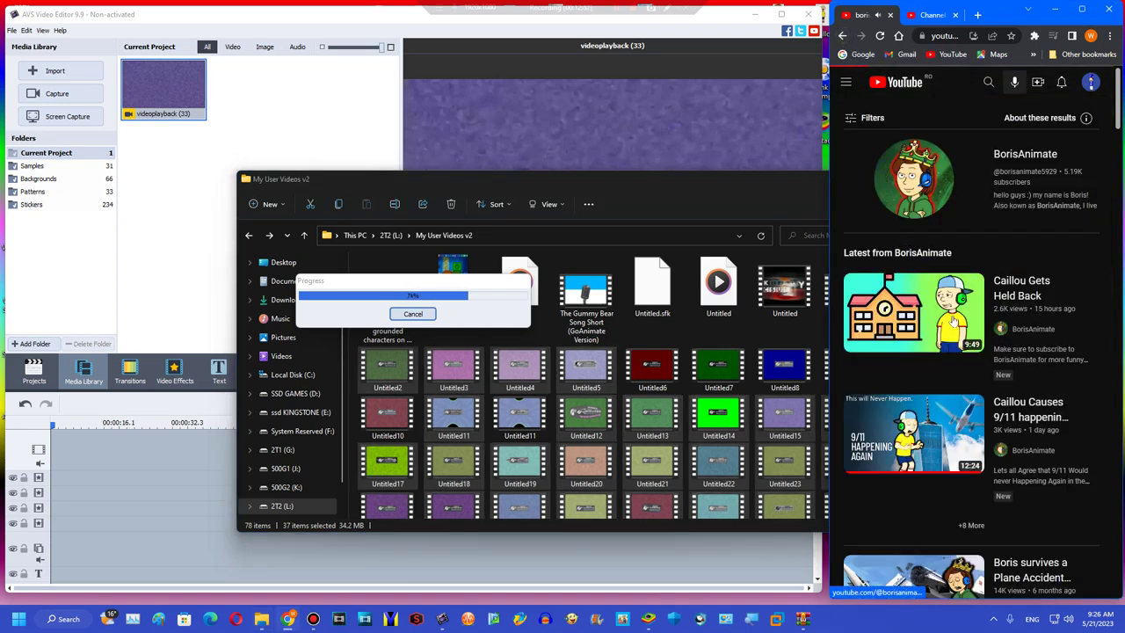
pyautogui.click(952, 246)
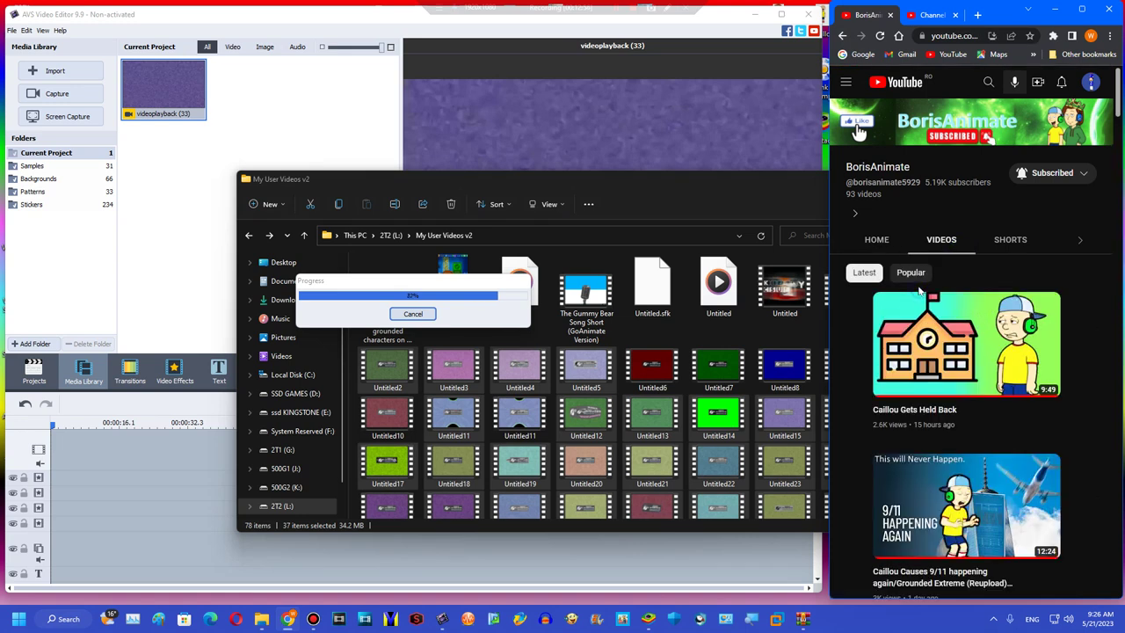
pyautogui.click(1010, 244)
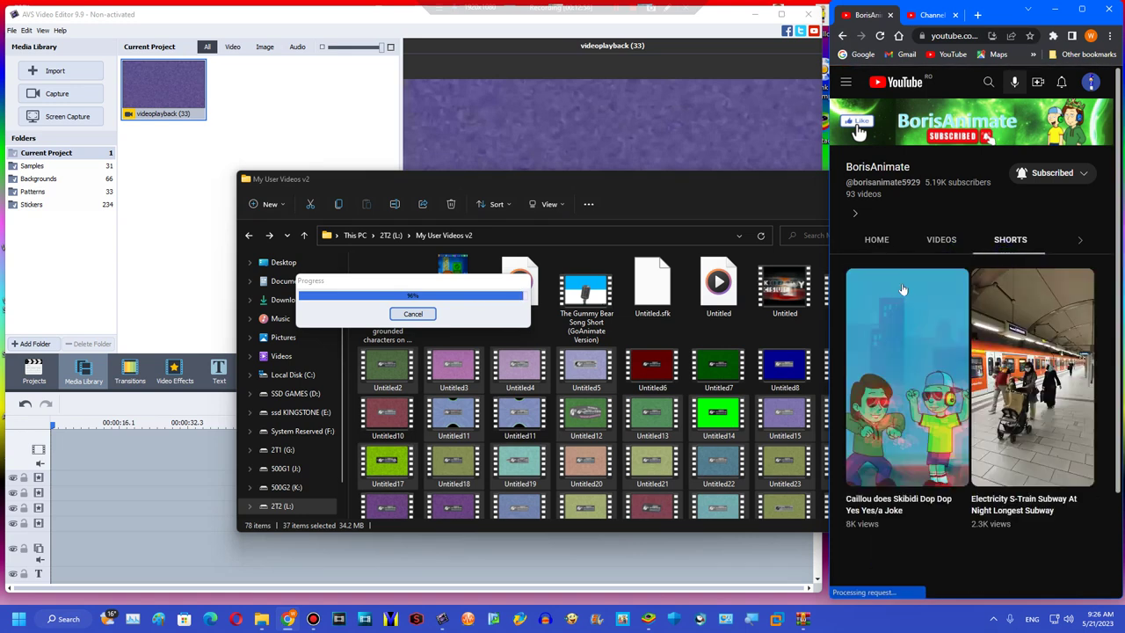
# Step: Minimize the folder window and insert videoplayback (33) at the start of the timeline, ahead of the first clip
pyautogui.click(704, 199)
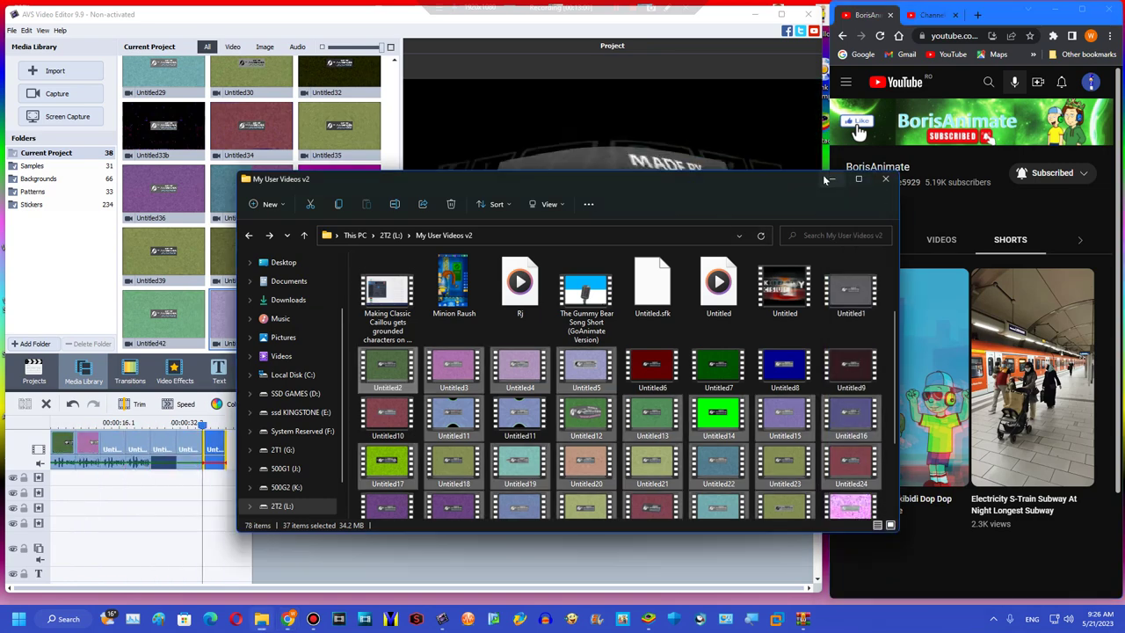
pyautogui.click(828, 178)
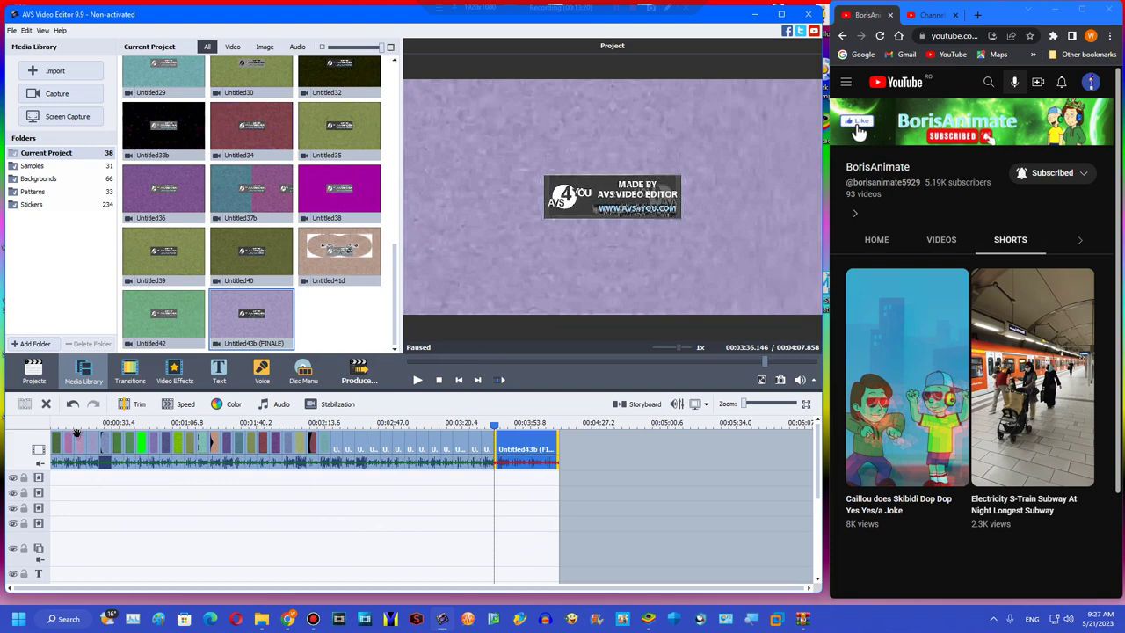
pyautogui.click(65, 437)
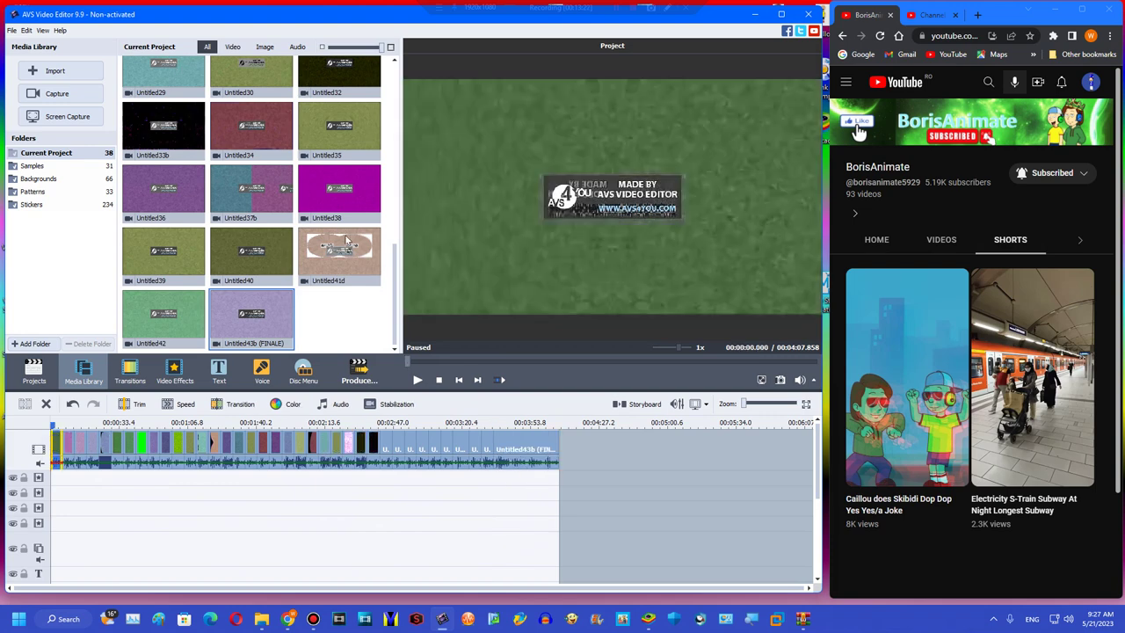
pyautogui.moveTo(395, 268); pyautogui.dragTo(71, 448)
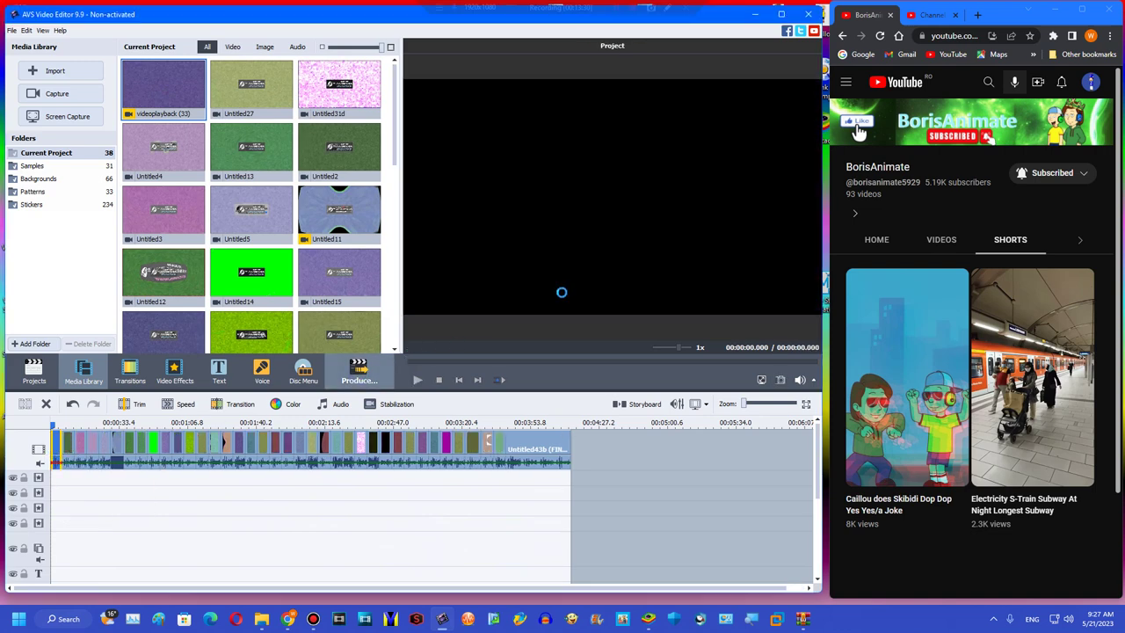
# Step: Search YouTube for "KLASKY CSUPO 2001 EFFECTS"
pyautogui.click(998, 82)
pyautogui.click(1025, 84)
pyautogui.write('KLASKY')
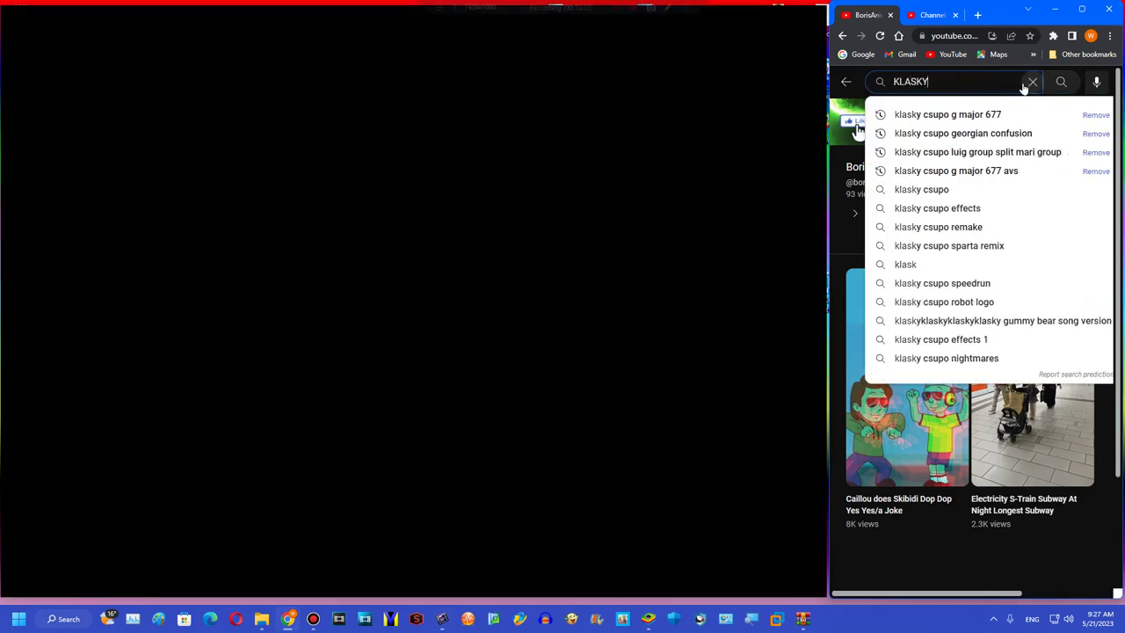
pyautogui.write(' CSUPO 2001 EFFECTS')
pyautogui.press('Return')
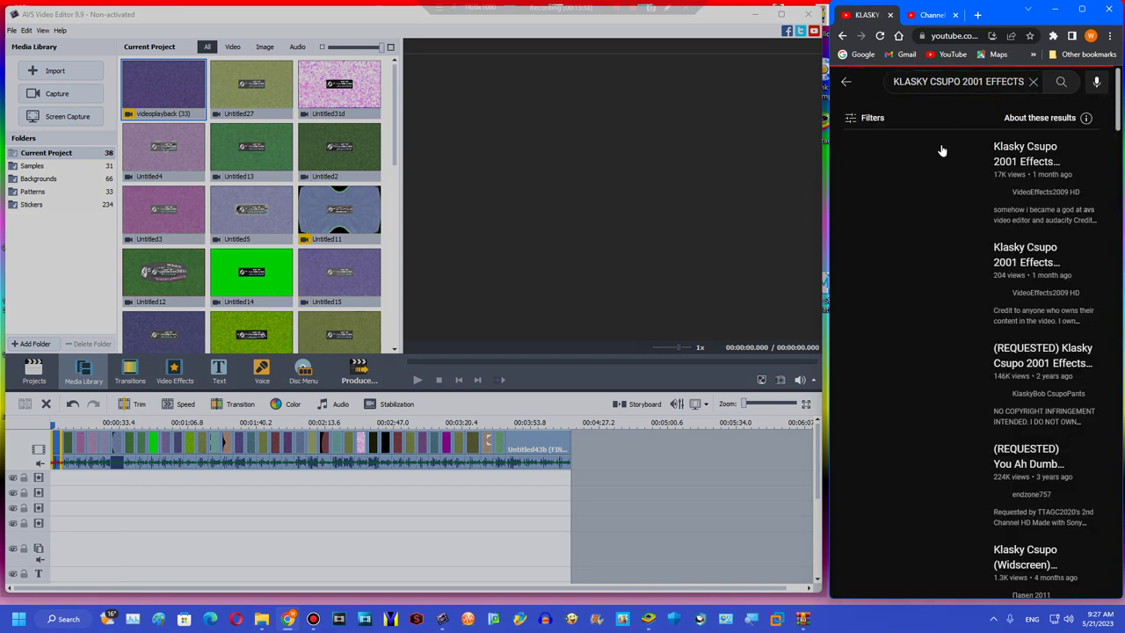
# Step: Play the Klasky Csupo 2001 Effects (AVS Version) video and skip ahead to about 1:02
pyautogui.click(952, 147)
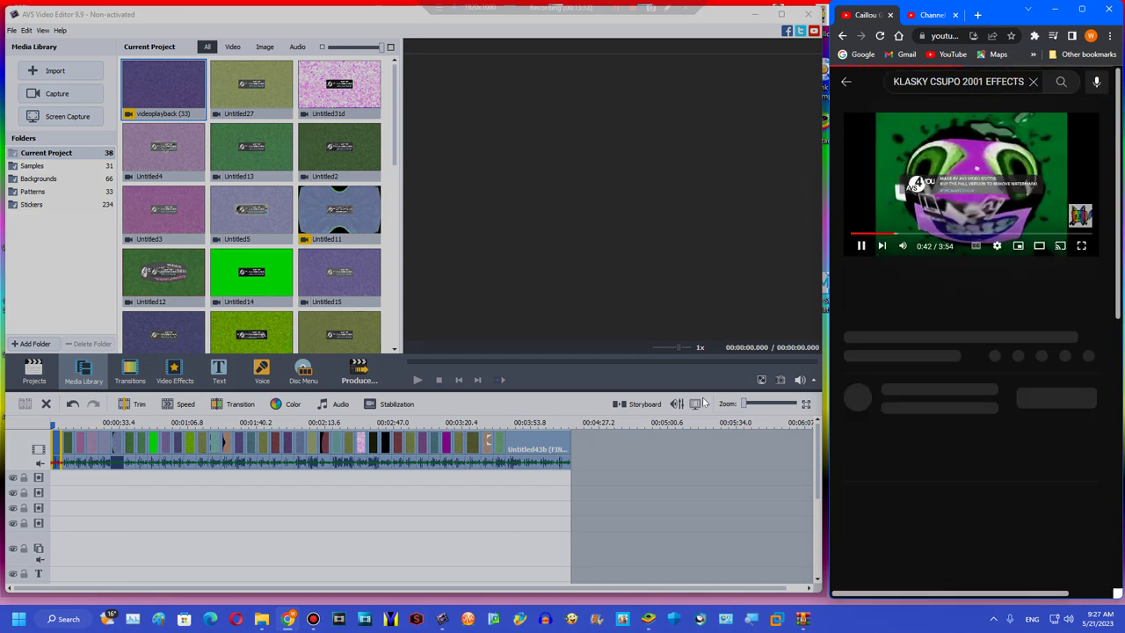
pyautogui.click(871, 234)
pyautogui.moveTo(865, 233); pyautogui.dragTo(865, 233)
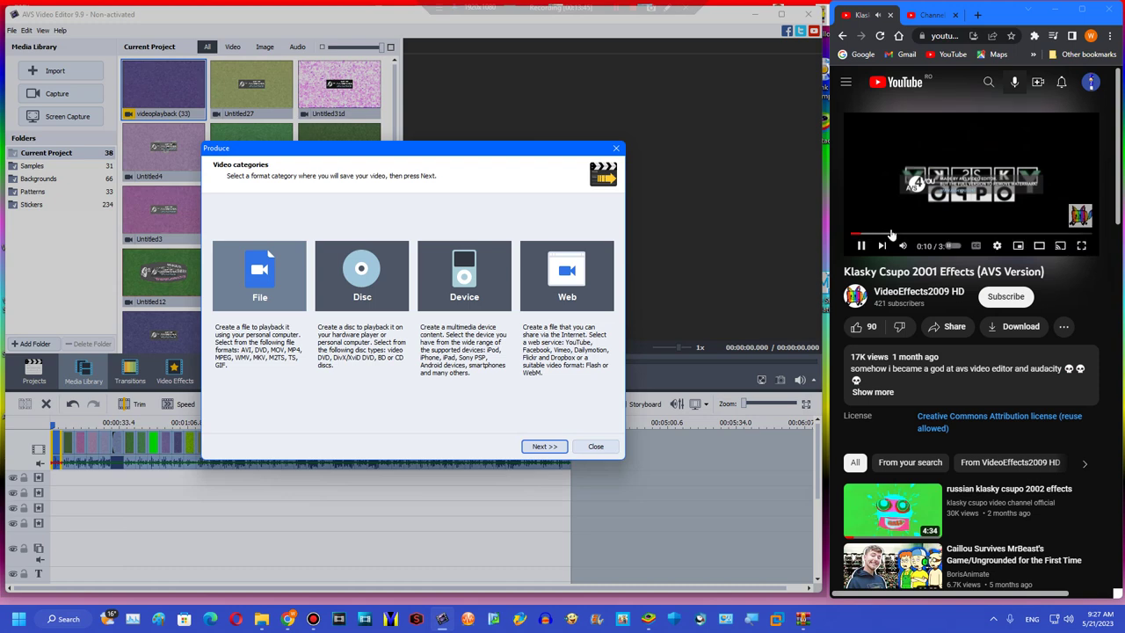
pyautogui.moveTo(893, 234); pyautogui.dragTo(930, 234)
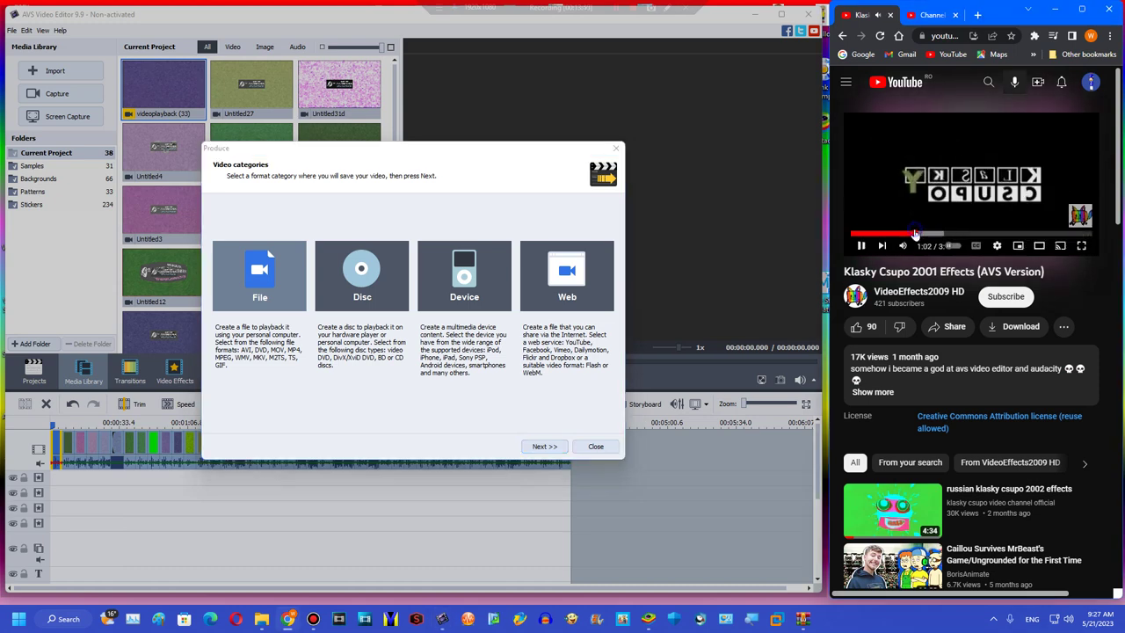
# Step: Accept the File category for production and play the Klasky Csupo (Widscreen) Effects video from the YouTube search results
pyautogui.click(535, 442)
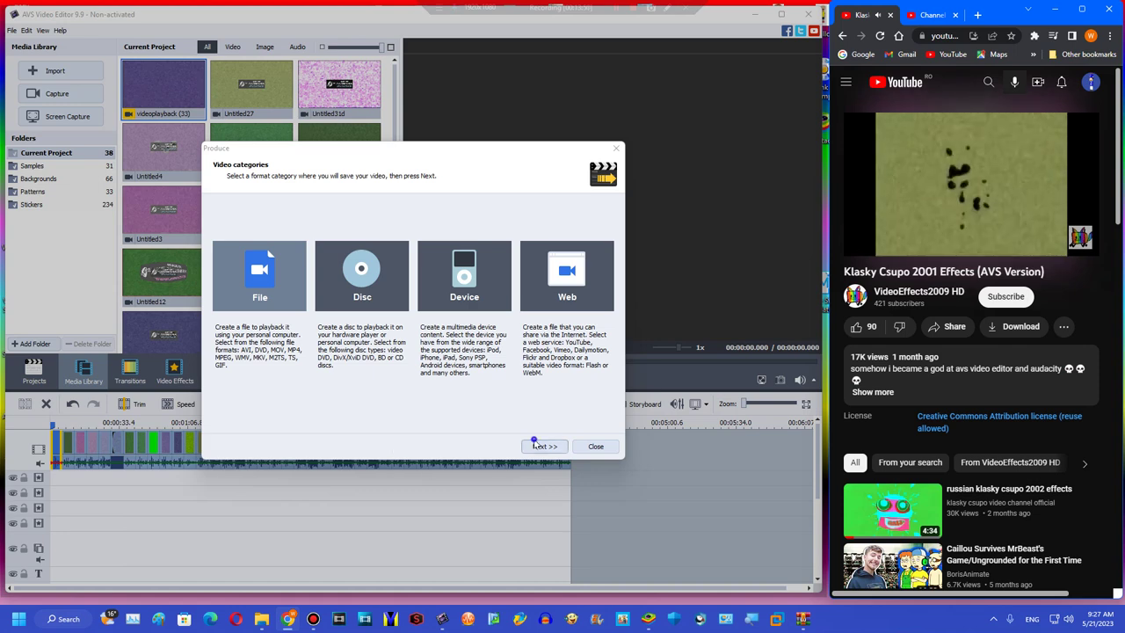
pyautogui.click(842, 35)
pyautogui.scroll(-5, 899, 316)
pyautogui.scroll(5, 900, 317)
pyautogui.click(884, 571)
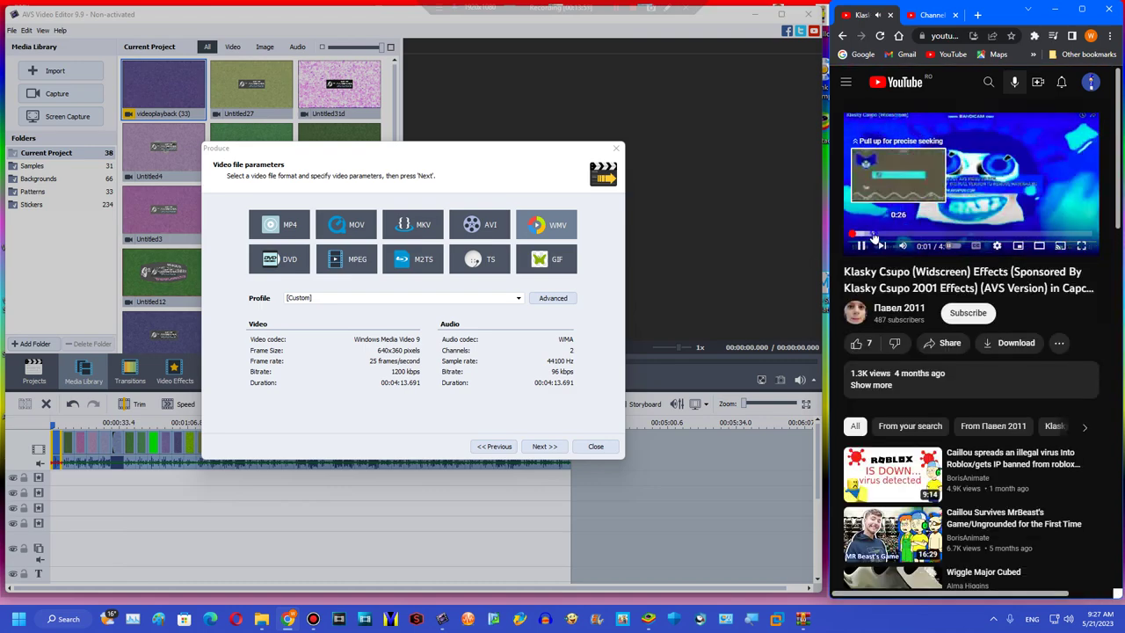
pyautogui.click(878, 234)
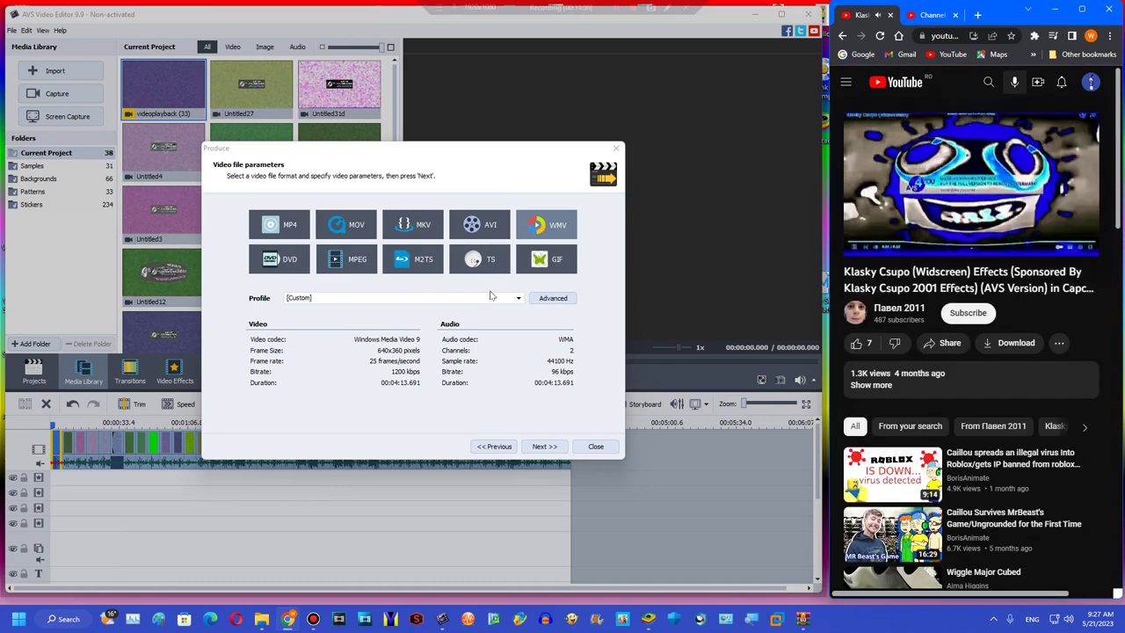
# Step: Keep the WMV format, name the output "Klasky Csupo Effects (Sponsored by Klasky Csupo 2001 Effects) (FINAL BETTER AVS)" and create the movie
pyautogui.click(544, 446)
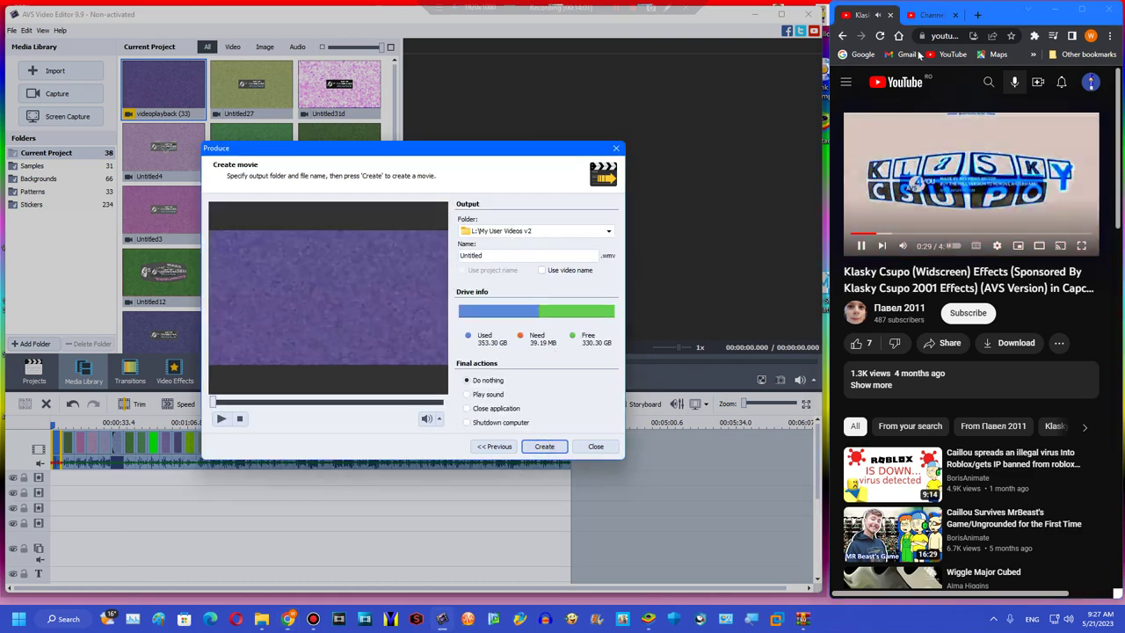
pyautogui.doubleClick(502, 255)
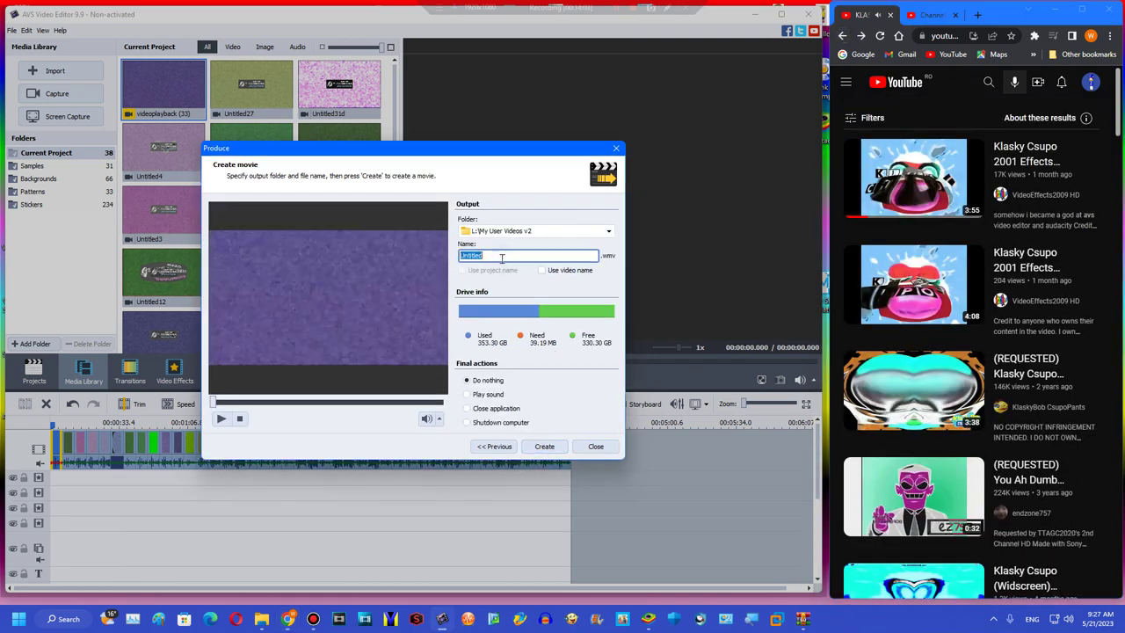
pyautogui.write('Kla')
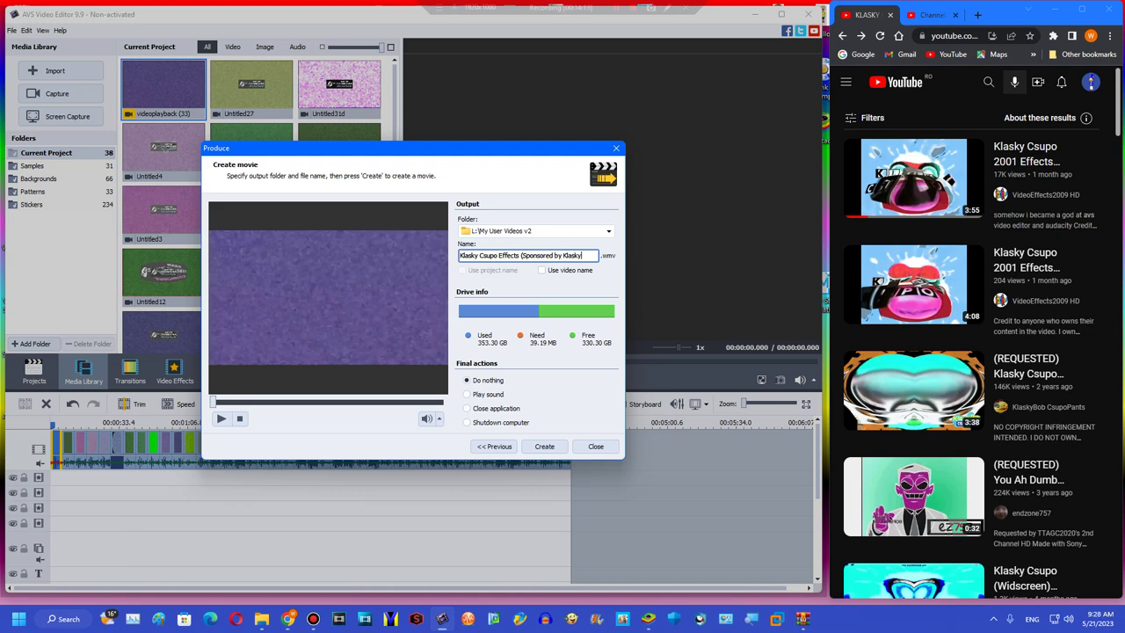
pyautogui.write('supo 2001')
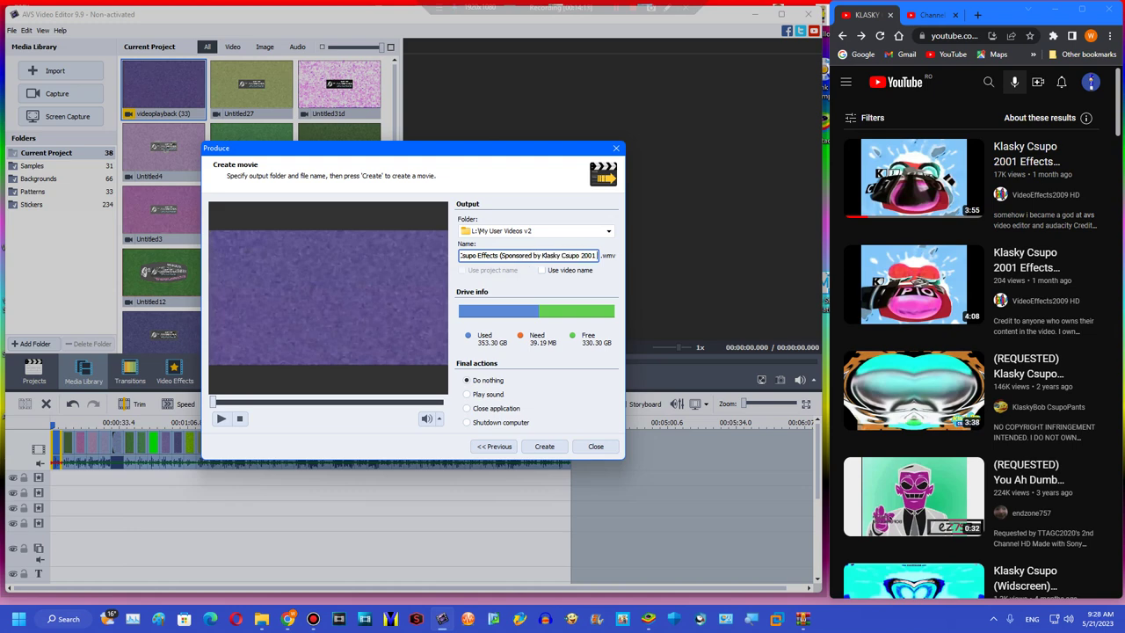
pyautogui.write(' Effects (')
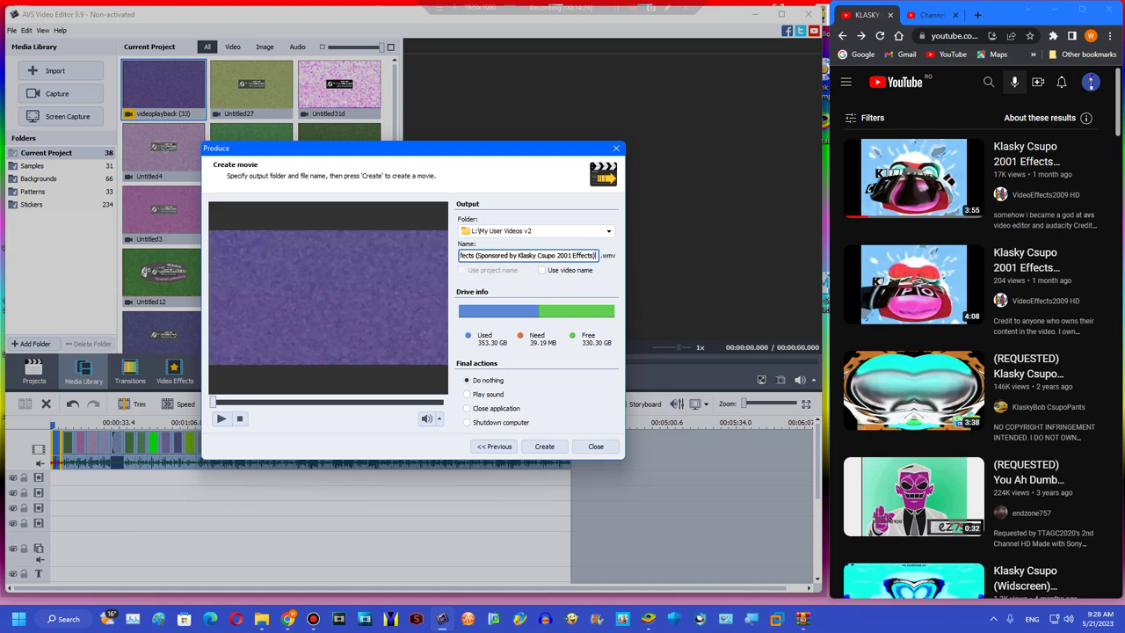
pyautogui.write(' (FINAL BETTER AVS)')
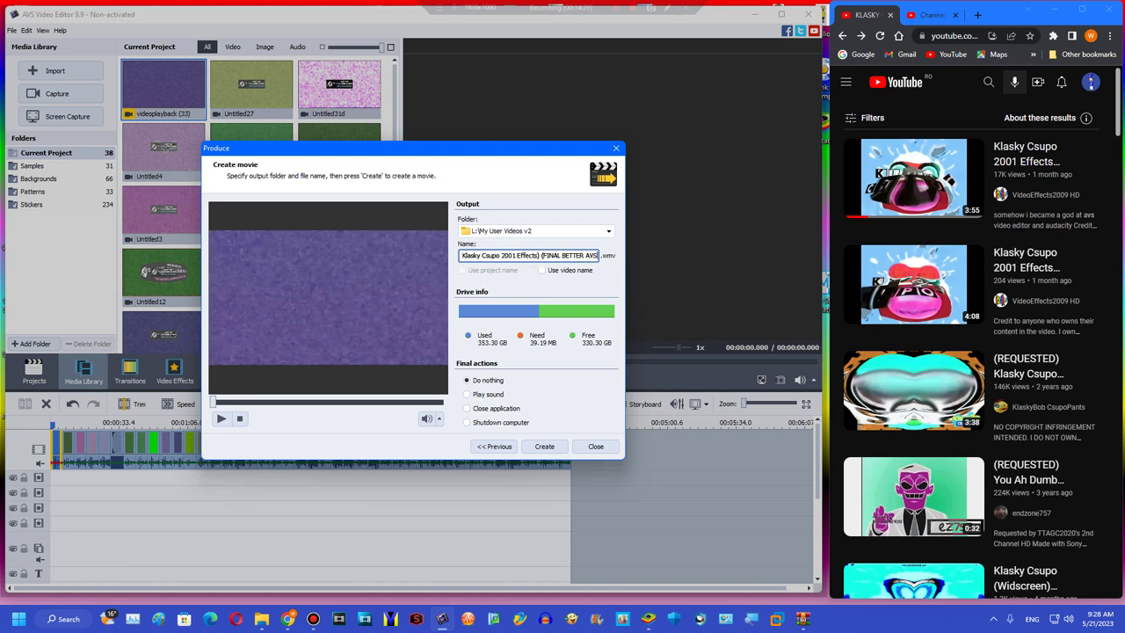
pyautogui.click(544, 446)
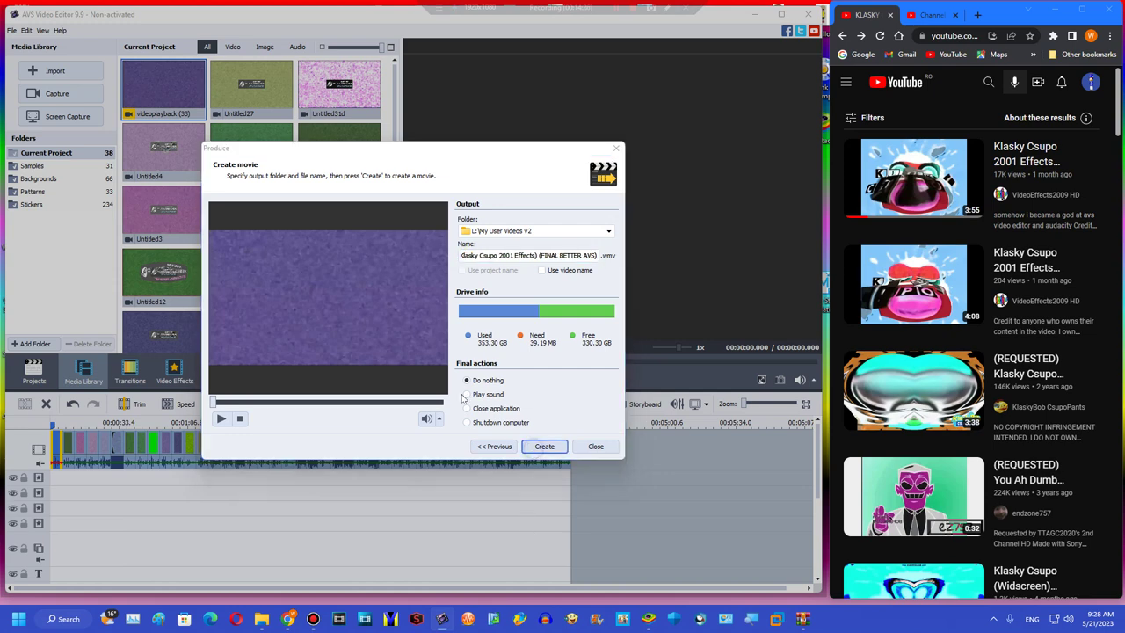
# Step: Open the process details in Task Manager and change the priority of AVSVideoEditor.exe
pyautogui.click(360, 364)
pyautogui.scroll(-5, 1014, 382)
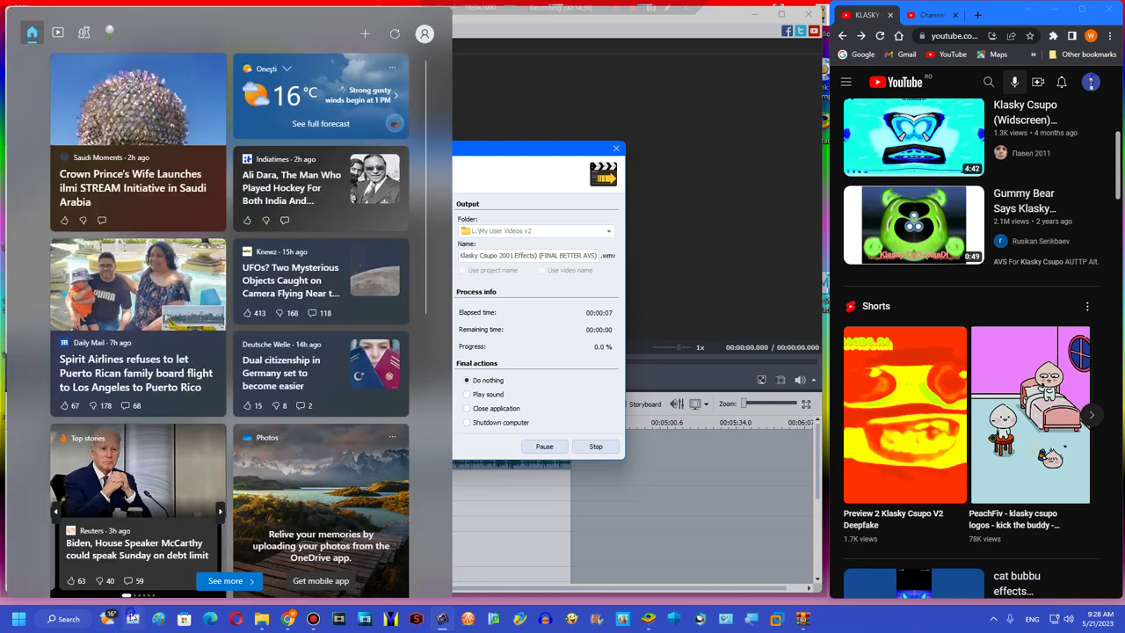
pyautogui.click(132, 619)
pyautogui.click(198, 101)
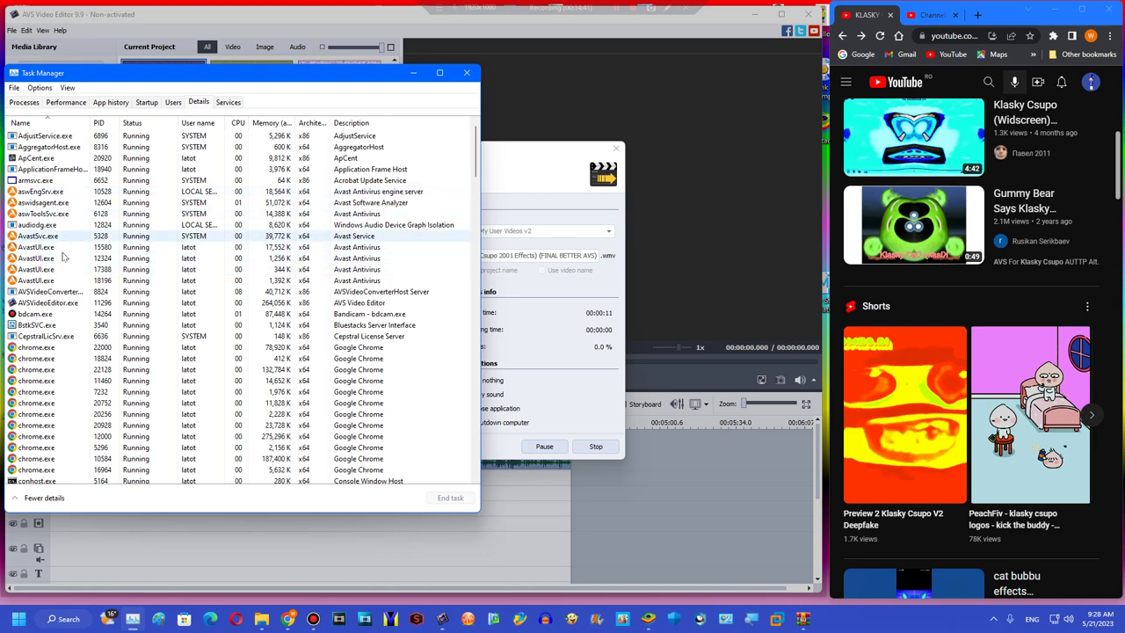
pyautogui.rightClick(51, 304)
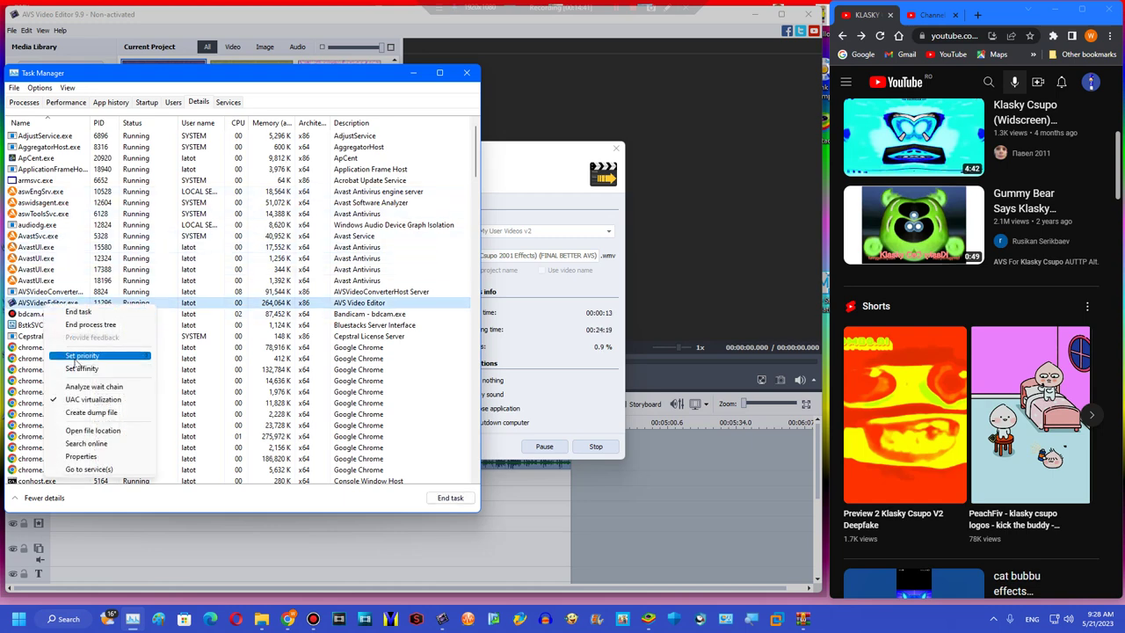
pyautogui.moveTo(87, 355)
pyautogui.click(200, 360)
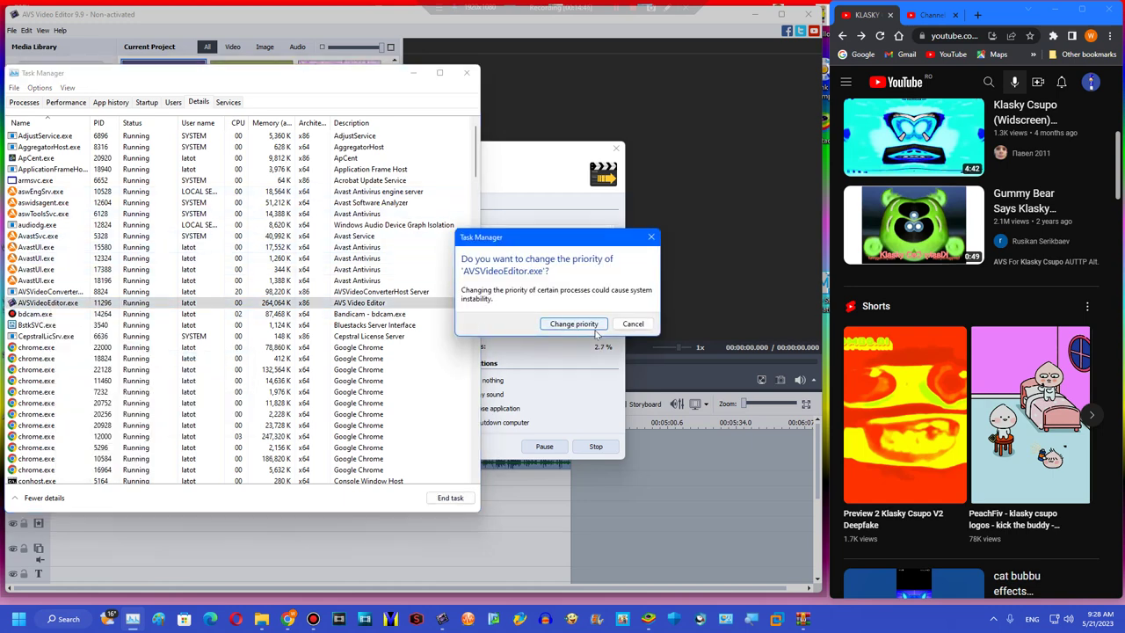
pyautogui.click(594, 327)
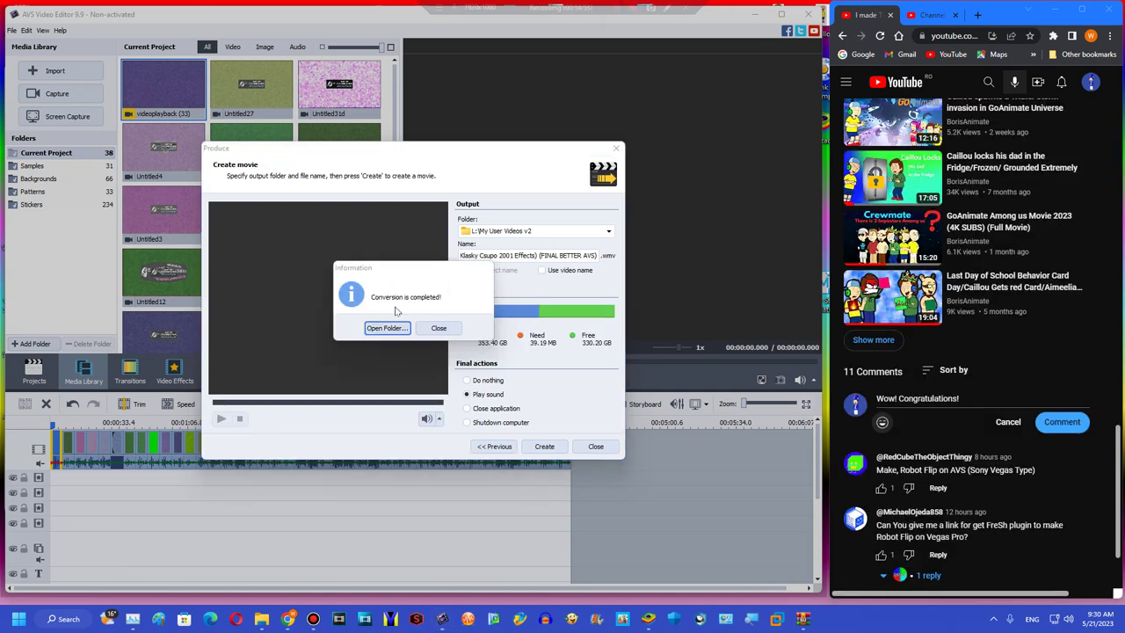
# Step: Open the folder containing the finished movie and post the comment "Wow! Congratulations!" on the YouTube video
pyautogui.click(387, 327)
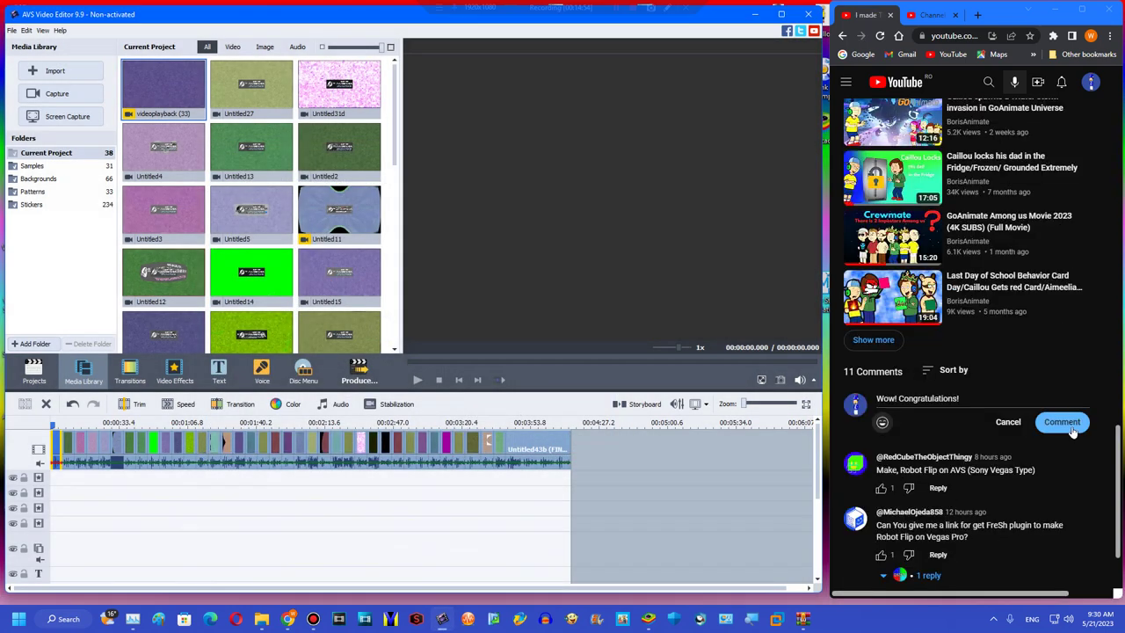
pyautogui.click(1059, 422)
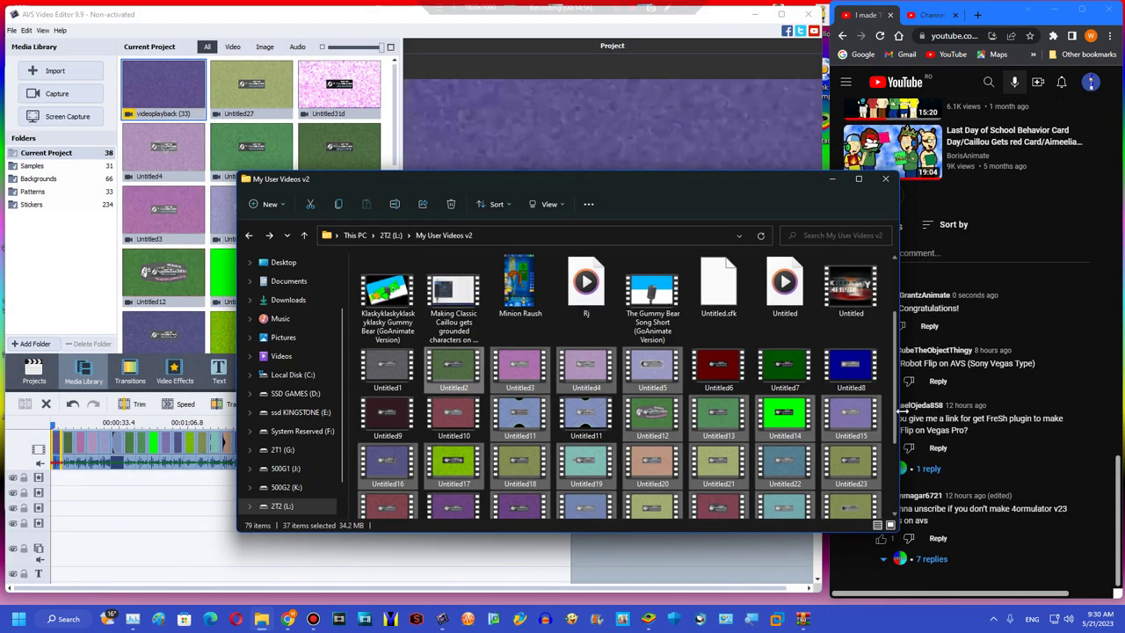
# Step: Close AVS Video Editor without saving the modified project
pyautogui.click(807, 15)
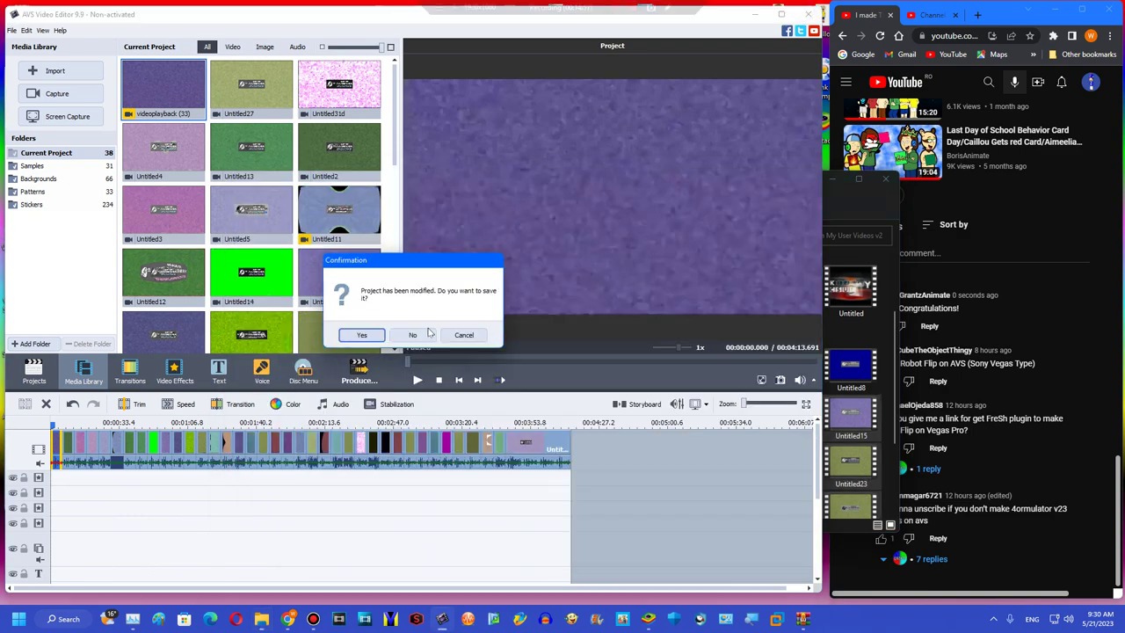
pyautogui.click(429, 329)
pyautogui.click(551, 230)
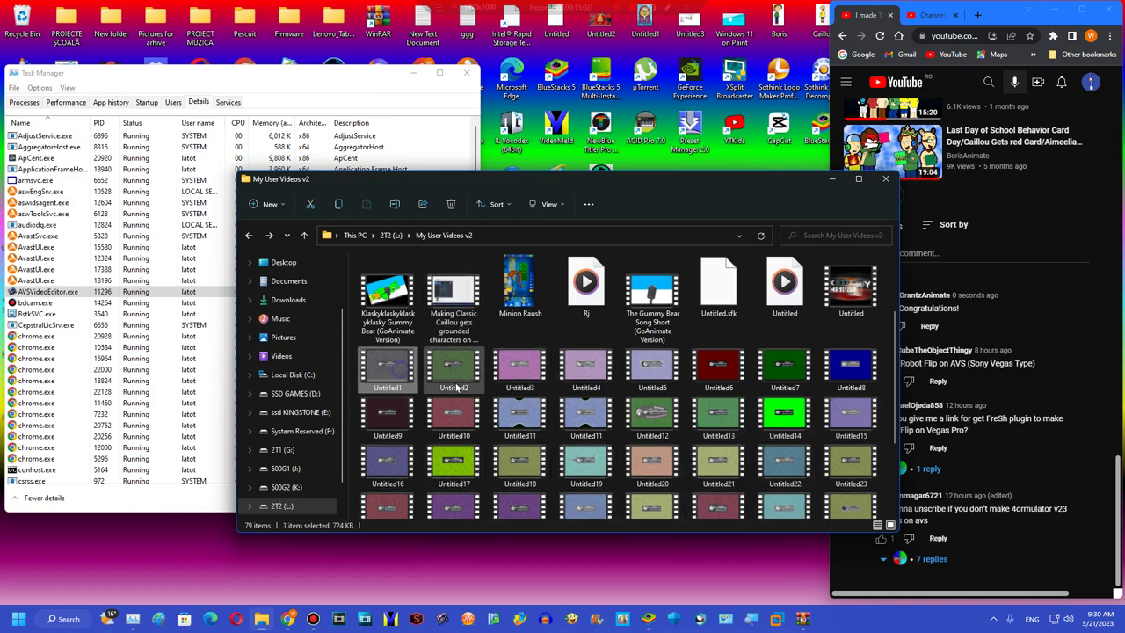
pyautogui.scroll(-3, 438, 380)
pyautogui.keyDown('shift'); pyautogui.click(777, 491); pyautogui.keyUp('shift')
pyautogui.scroll(3, 726, 498)
pyautogui.scroll(-3, 724, 497)
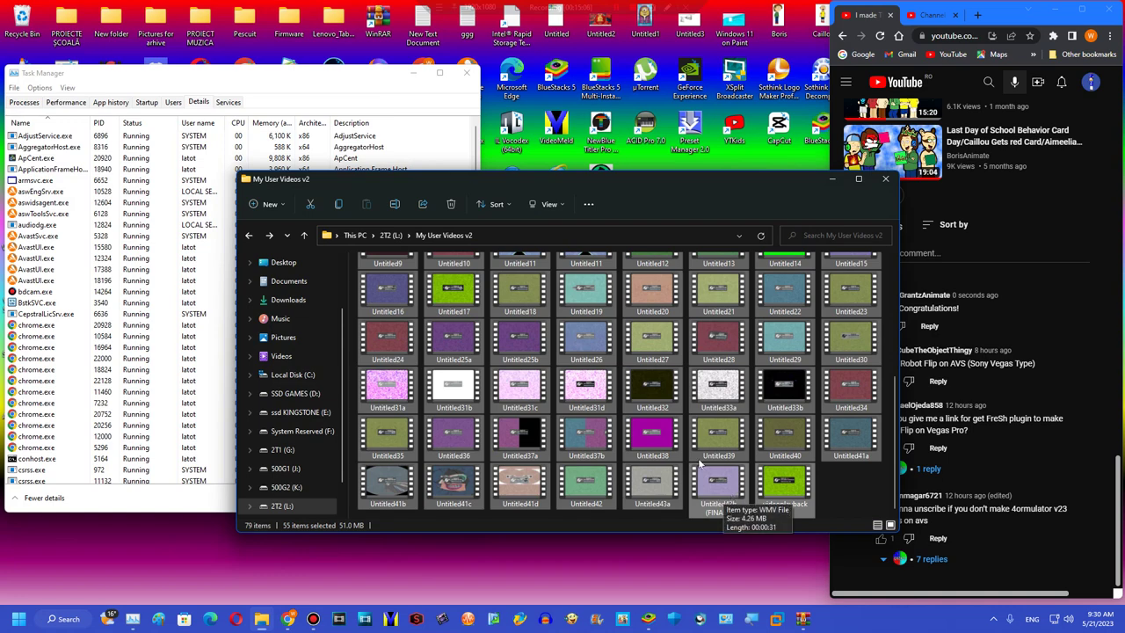
pyautogui.doubleClick(468, 308)
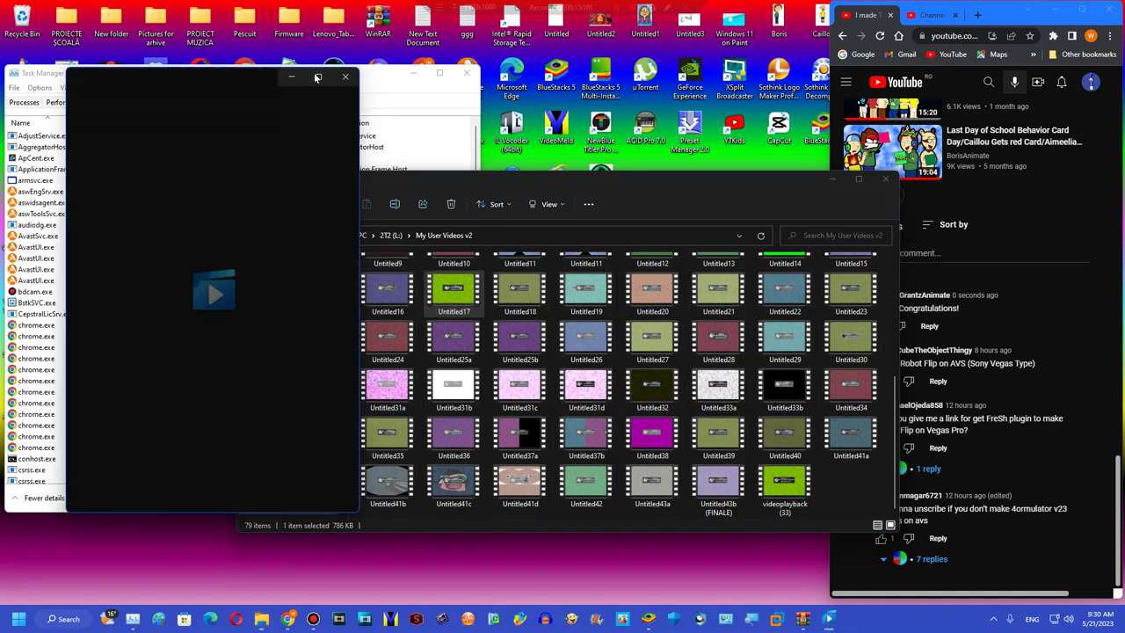
pyautogui.click(341, 81)
# Step: Delete all files from Untitled1 through videoplayback (33) in My User Videos v2 and empty the Recycle Bin
pyautogui.click(774, 475)
pyautogui.scroll(4, 774, 475)
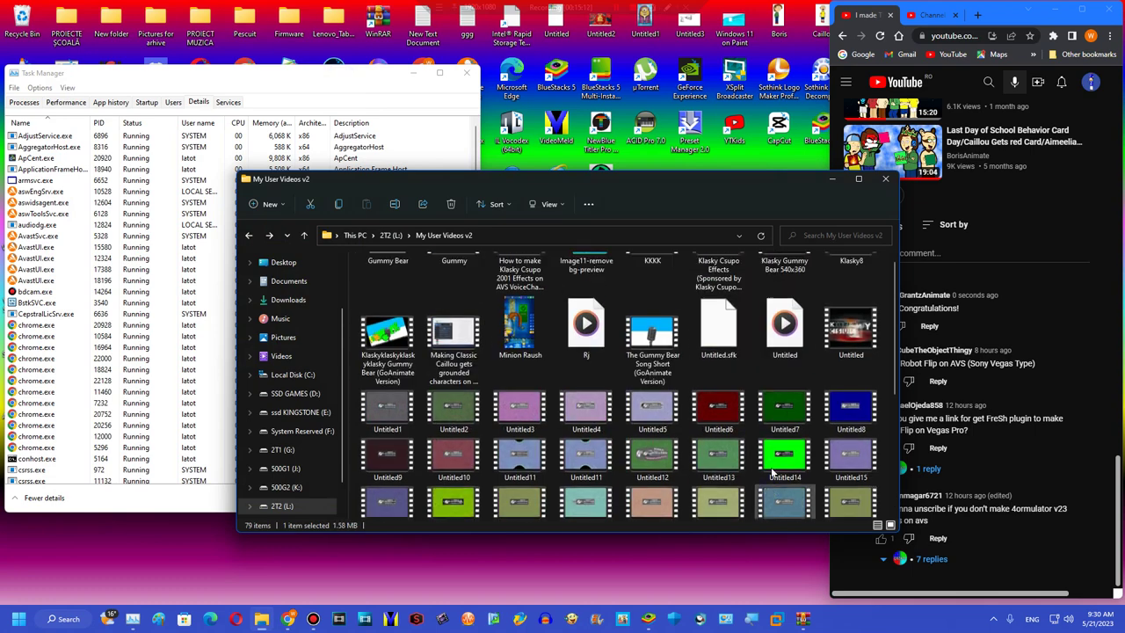
pyautogui.scroll(-2, 557, 447)
pyautogui.keyDown('shift'); pyautogui.click(401, 364); pyautogui.keyUp('shift')
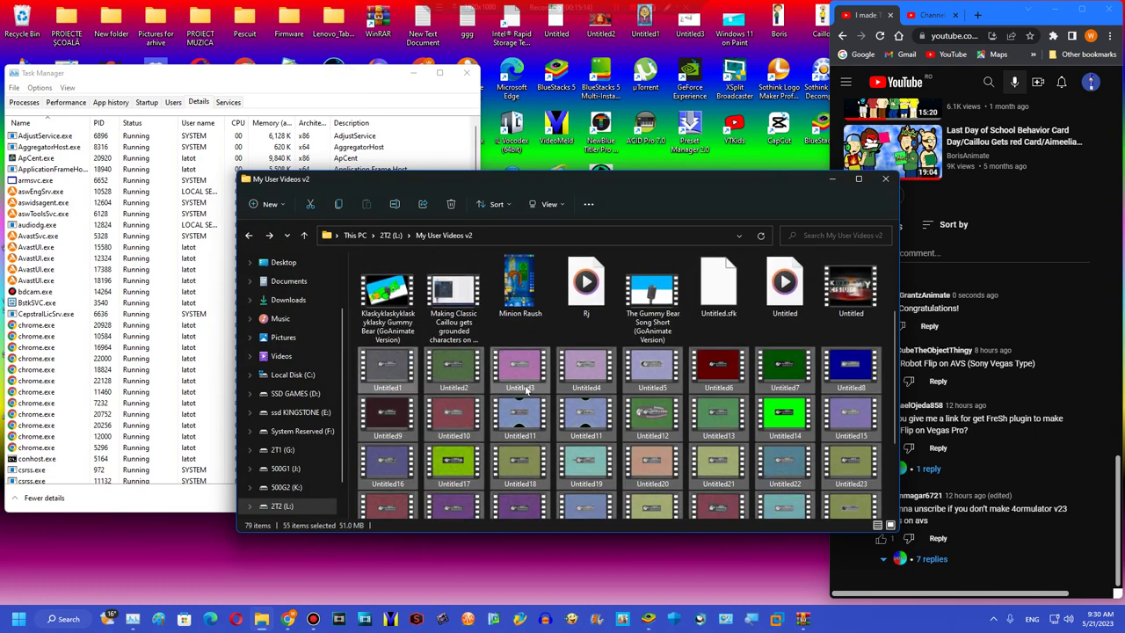
pyautogui.press('Delete')
pyautogui.rightClick(9, 24)
pyautogui.click(33, 46)
pyautogui.click(602, 385)
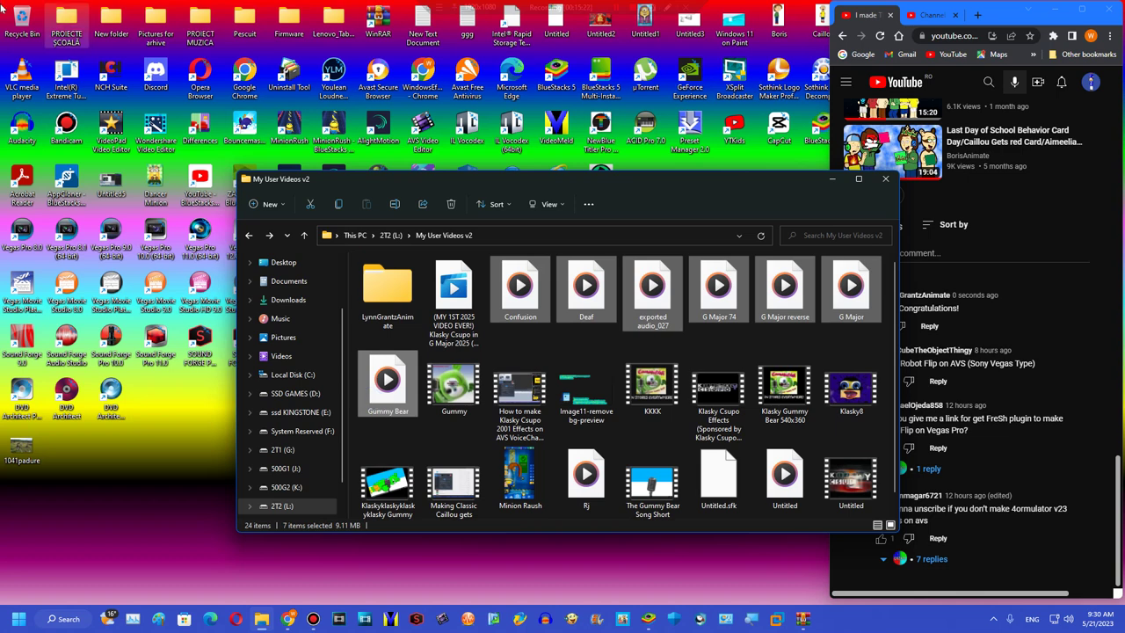
# Step: Delete the audio files from Confusion through Gummy Bear and permanently empty the Recycle Bin
pyautogui.click(524, 274)
pyautogui.keyDown('shift'); pyautogui.click(405, 386); pyautogui.keyUp('shift')
pyautogui.press('Delete')
pyautogui.rightClick(33, 33)
pyautogui.click(51, 55)
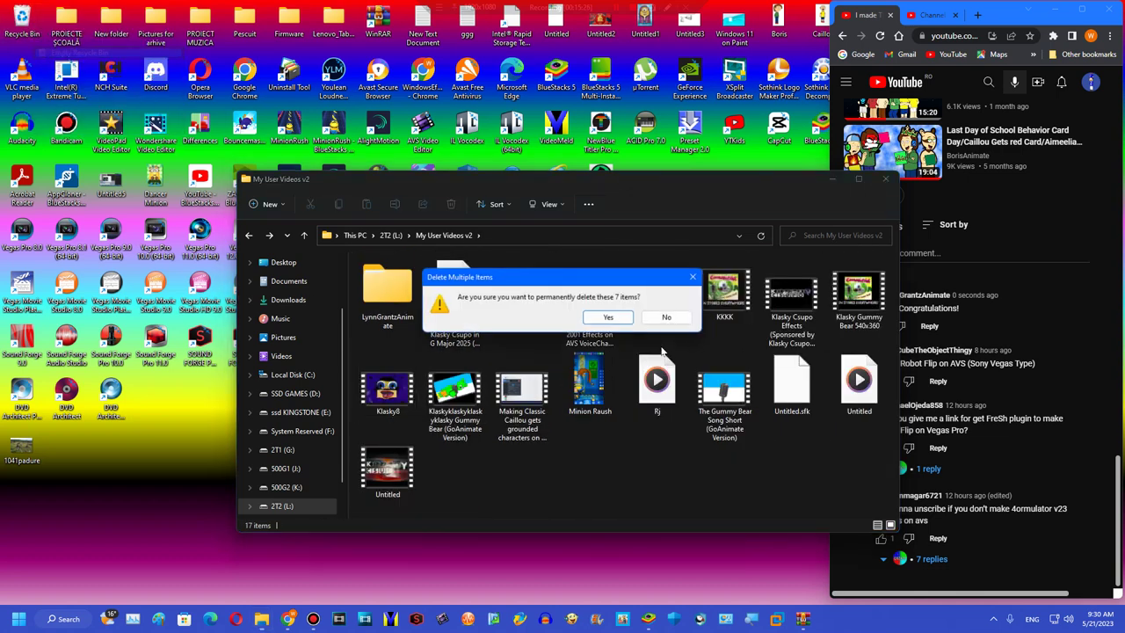
pyautogui.click(610, 316)
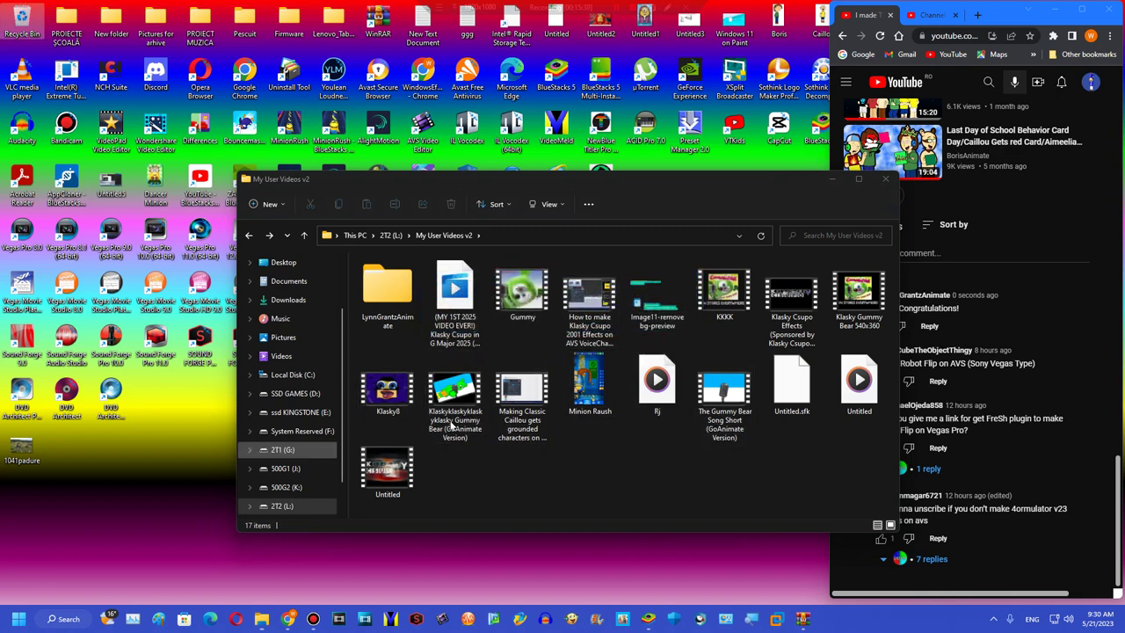
# Step: Look through the files on the 2T3 (M:) drive and return to the My User Videos v2 folder
pyautogui.scroll(-1, 331, 459)
pyautogui.click(314, 467)
pyautogui.scroll(-6, 641, 378)
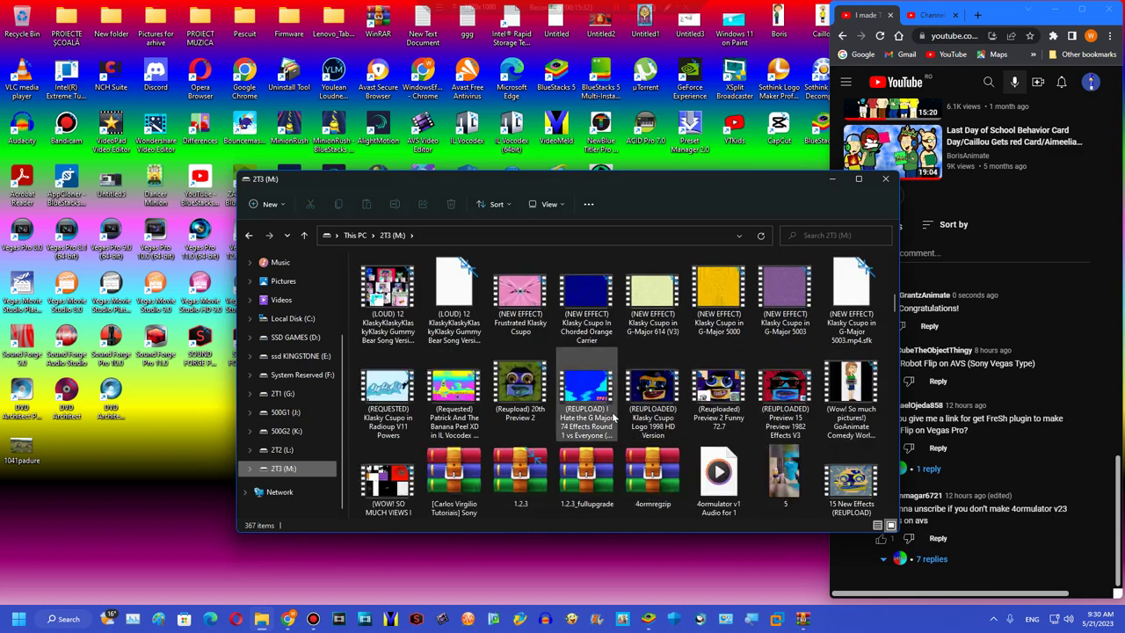
pyautogui.scroll(3, 585, 409)
pyautogui.click(249, 235)
# Step: Open the video upload dialog from the channel's Content page in YouTube Studio
pyautogui.click(777, 295)
pyautogui.rightClick(777, 295)
pyautogui.click(930, 15)
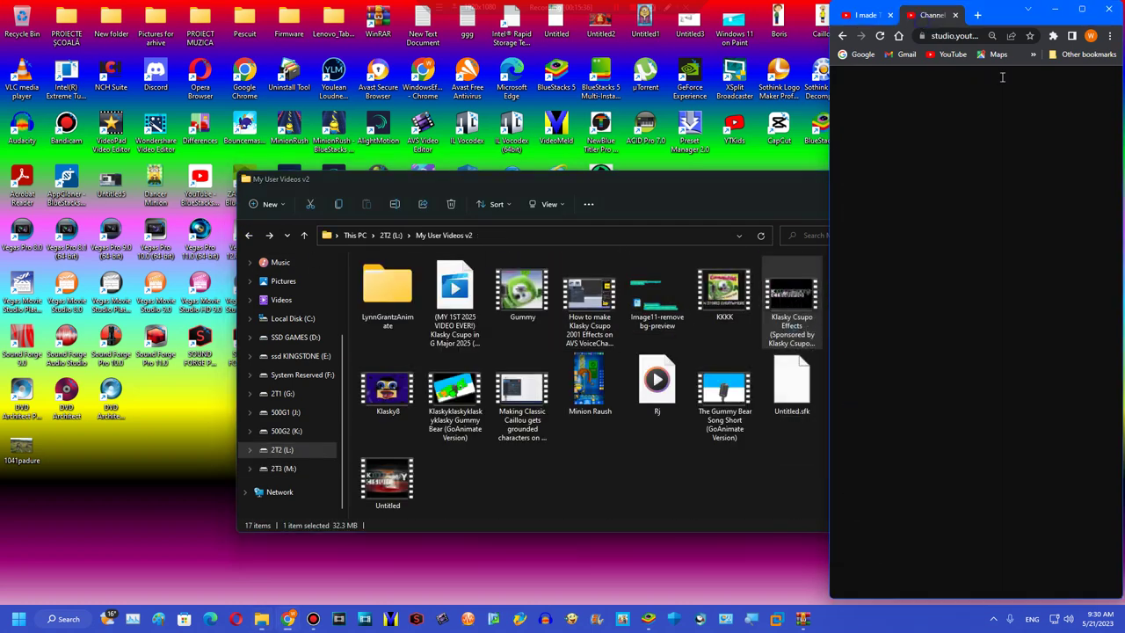
pyautogui.click(845, 151)
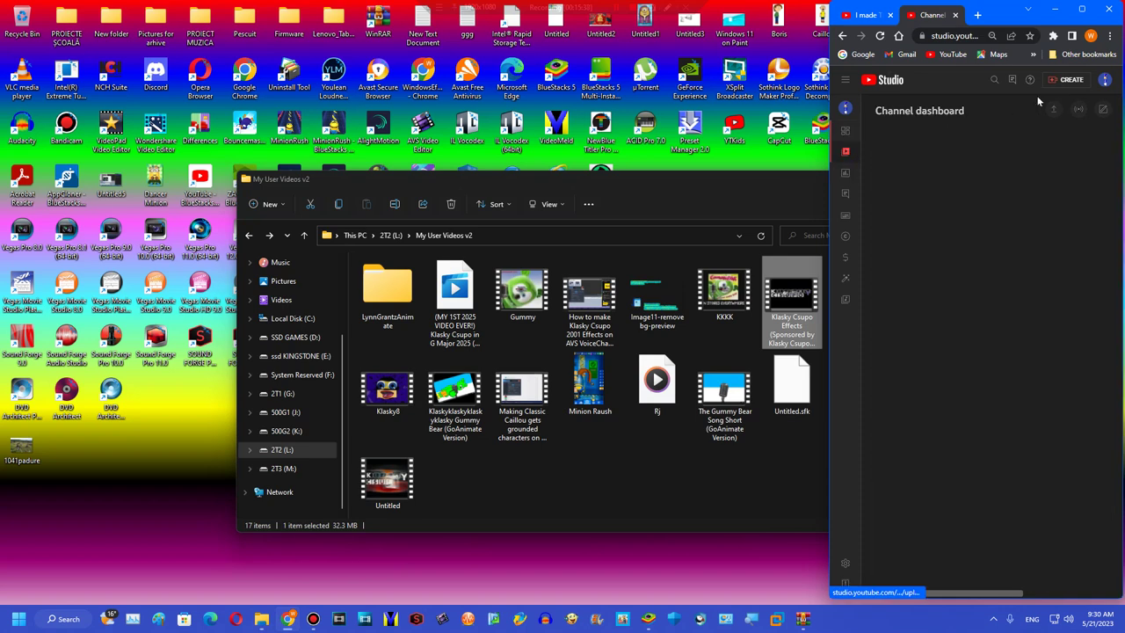
pyautogui.click(1072, 80)
pyautogui.click(1059, 99)
# Step: Upload the Klasky Csupo Effects (Sponsored by Klasky Csupo...) video from the My User Videos v2 folder, minimize the folder window and maximize the browser
pyautogui.click(788, 305)
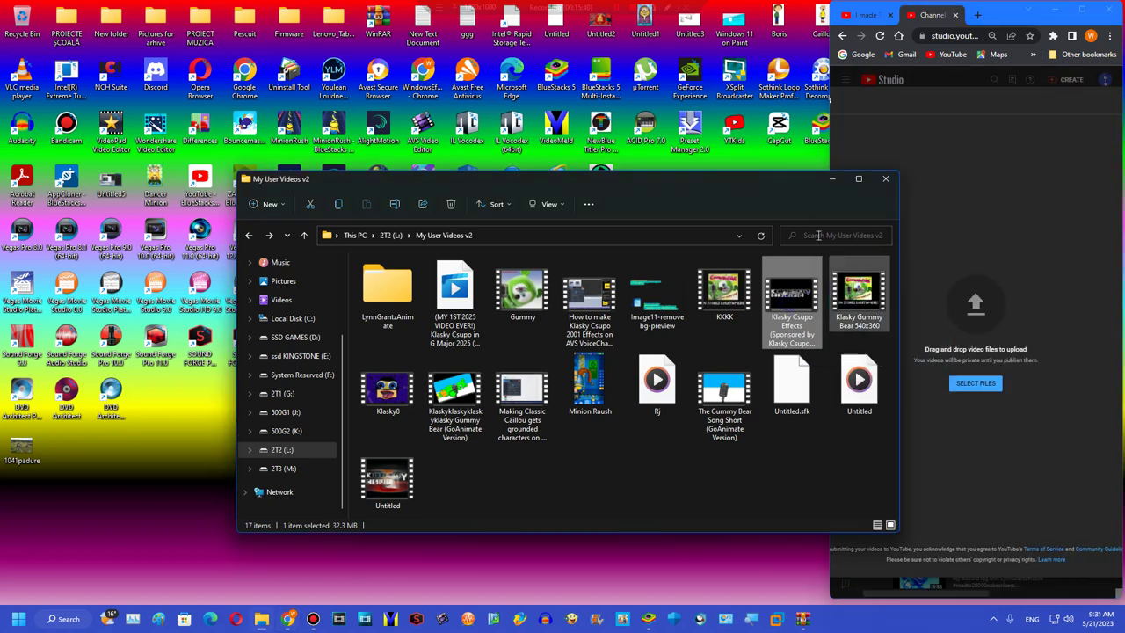
pyautogui.moveTo(787, 305); pyautogui.dragTo(915, 299)
pyautogui.click(827, 183)
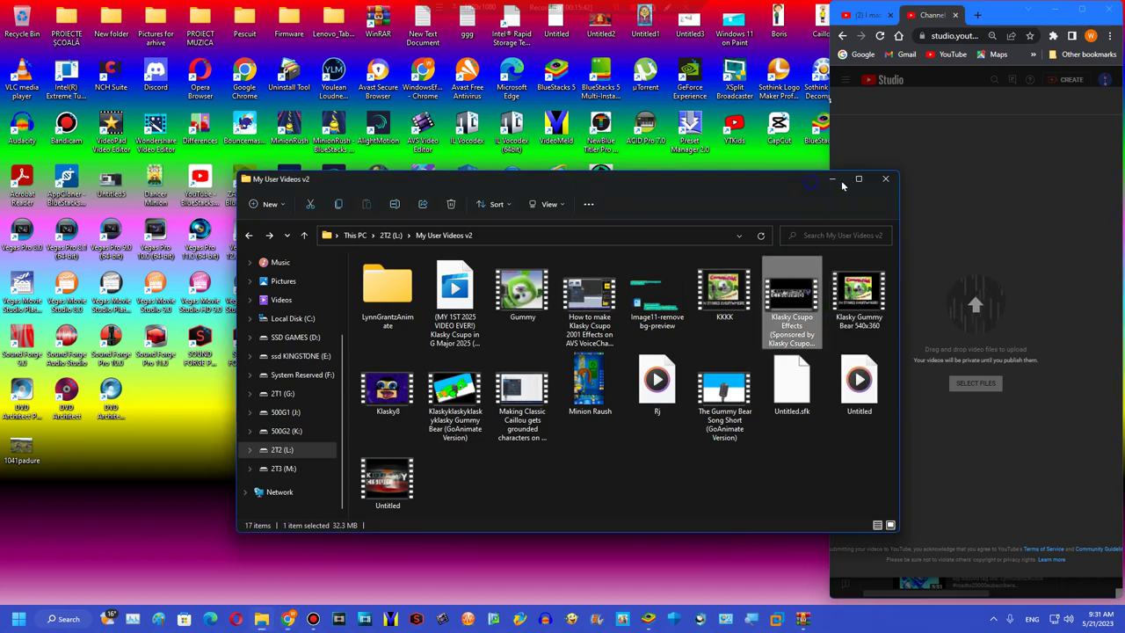
pyautogui.click(833, 179)
pyautogui.click(1082, 10)
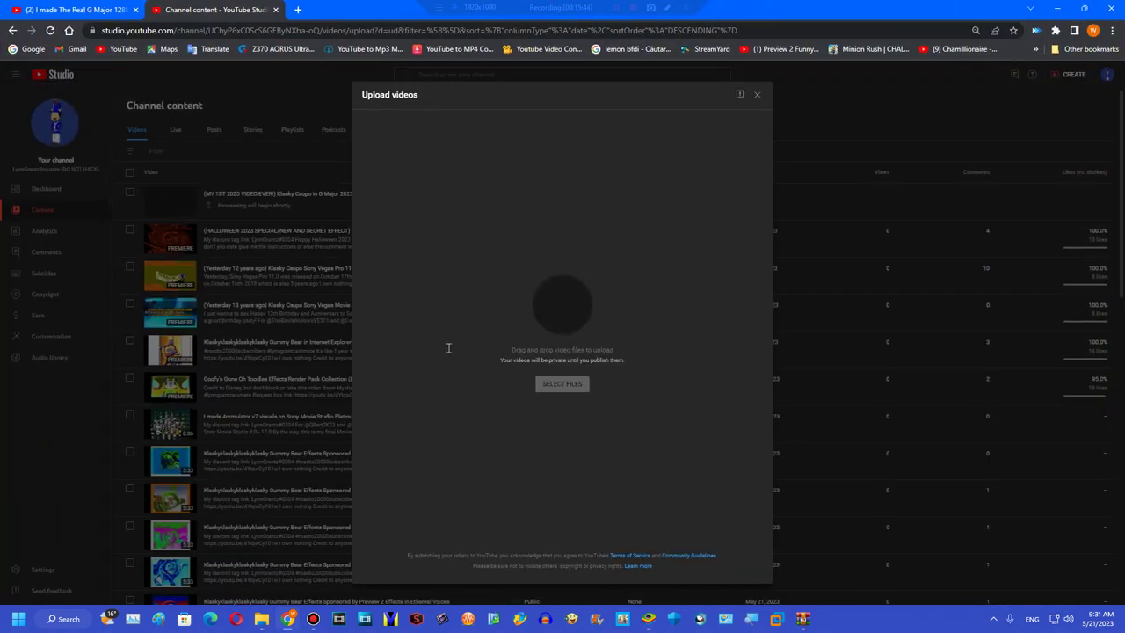
# Step: Edit the video title to read "Klasky Csupo Effects Sponsored by (Klasky Csupo 2001 Effects/FINAL BETTER AVS)"
pyautogui.scroll(10, 540, 199)
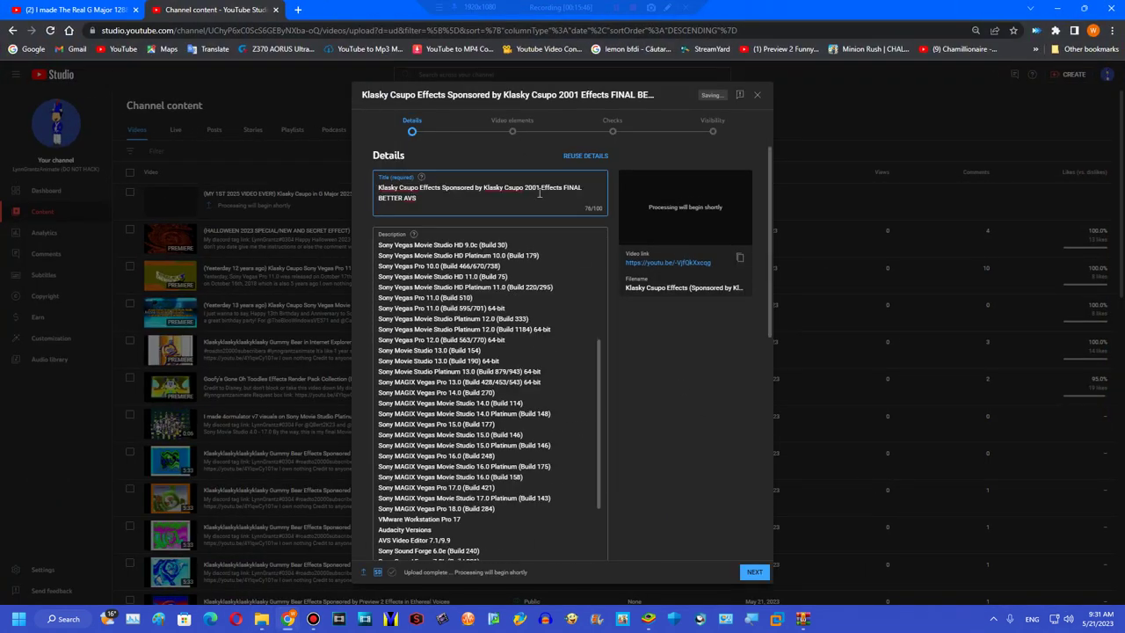
pyautogui.write('(')
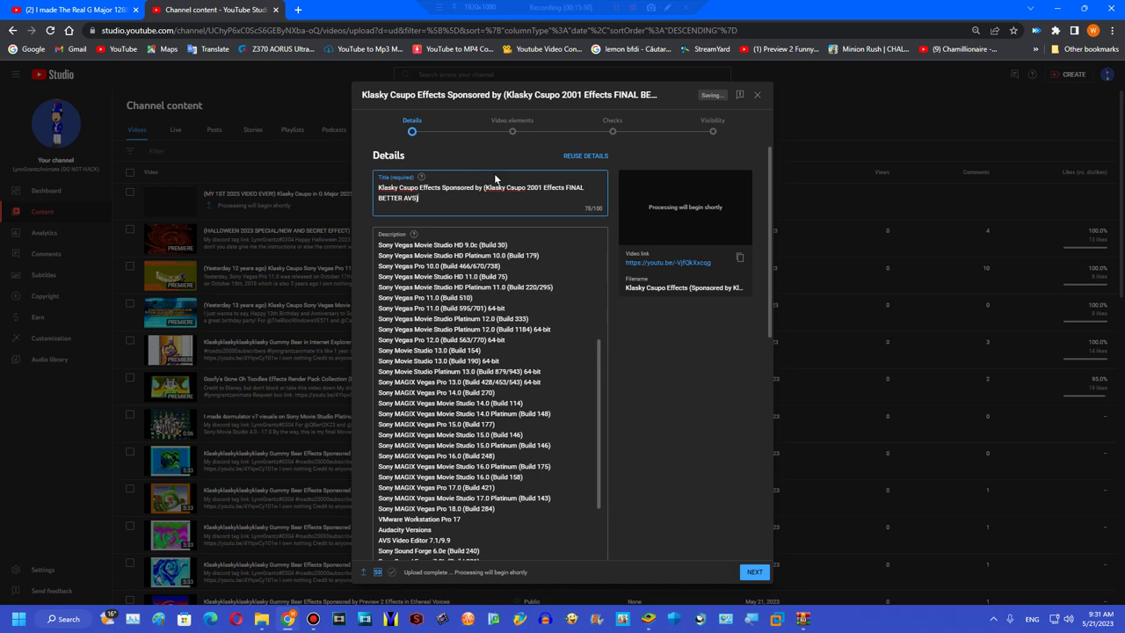
pyautogui.press('BackSpace')
pyautogui.write('/')
# Step: Replace the "Created with Sony Movie Studio Platinum" line in the description with "Software used:" and the entry "AVS Video Editor 9.9 (VIDEO/AUDIO)"
pyautogui.scroll(-10, 511, 221)
pyautogui.scroll(4, 713, 355)
pyautogui.moveTo(566, 496); pyautogui.dragTo(368, 490)
pyautogui.keyDown('shift'); pyautogui.click(382, 496); pyautogui.keyUp('shift')
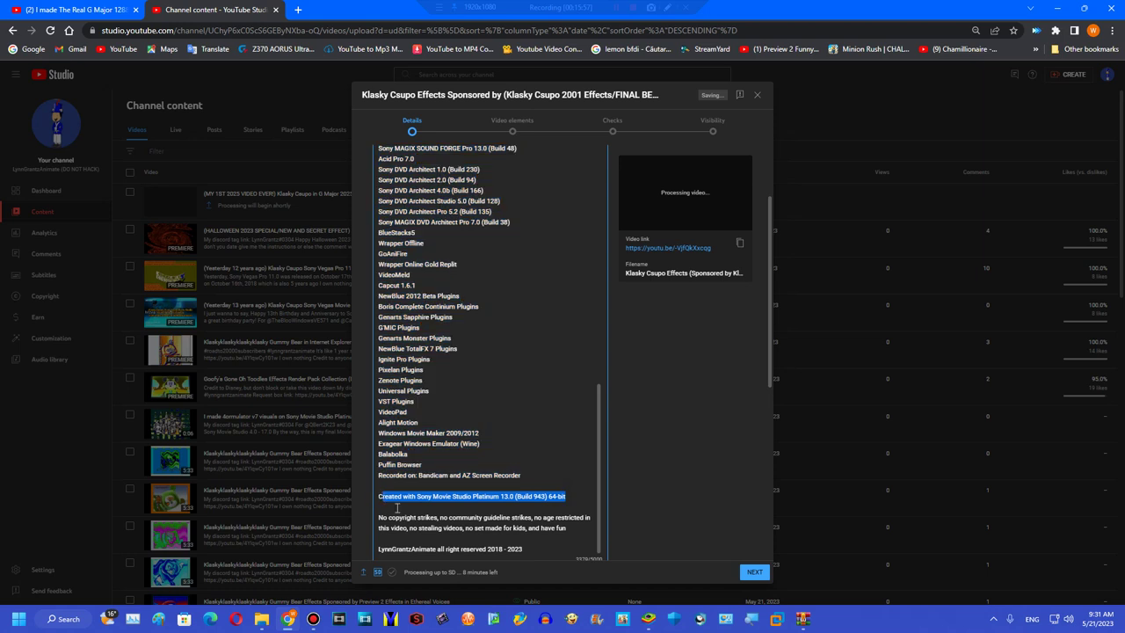
pyautogui.write('Software used:')
pyautogui.press('Return')
pyautogui.press('Return')
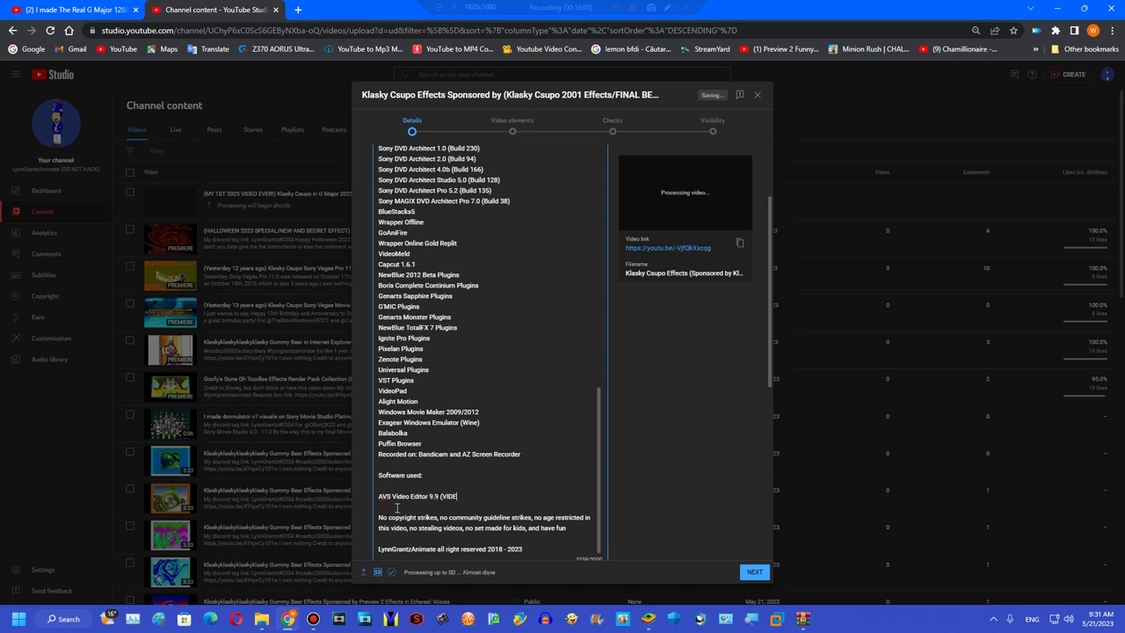
pyautogui.write('AVS Video Editor 9.9 (VIDEO/AUDIO)')
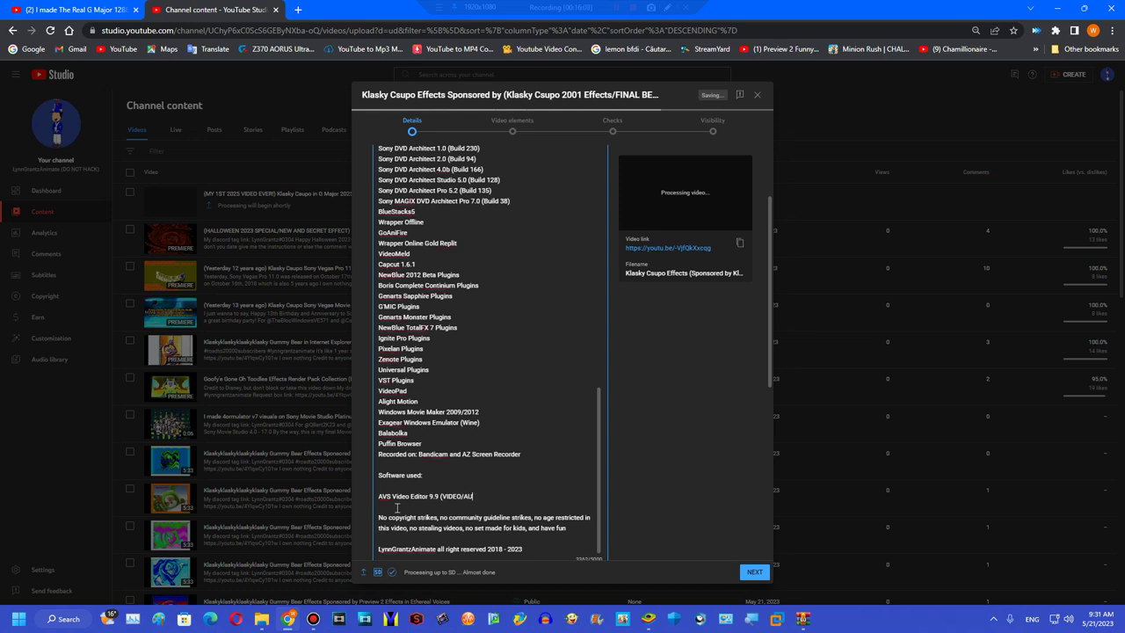
# Step: Add voicechanger.io (AUDIO), AVS Video Converter 12.5 (VIDEO), AVS Audio Editor (AUDIO) and Bandicam (AUDIO) to the software list in the description
pyautogui.press('Return')
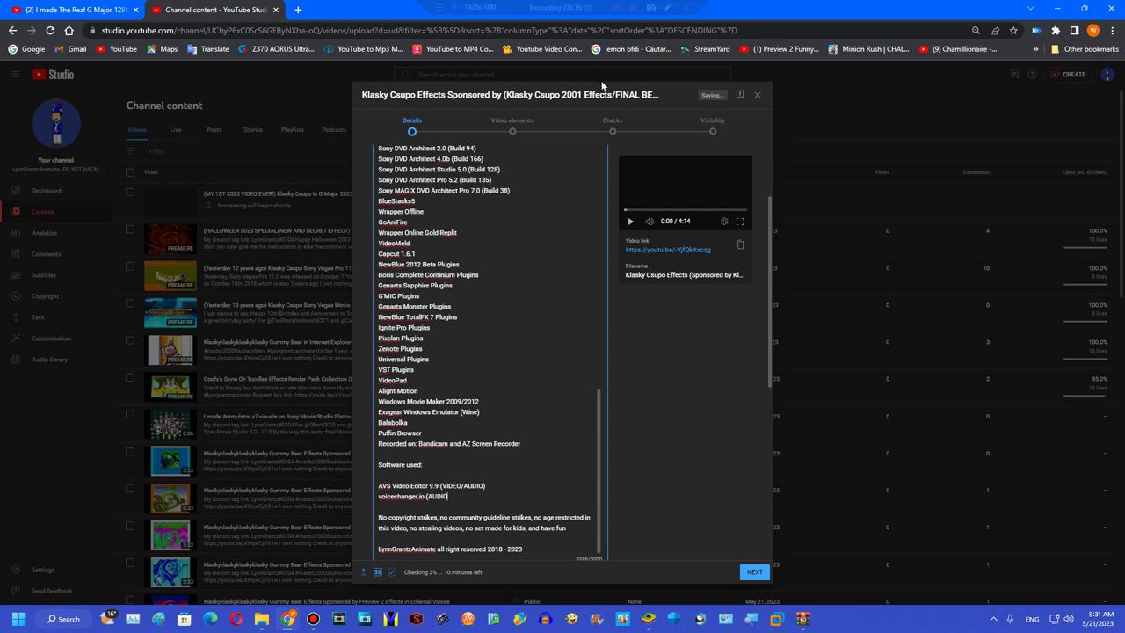
pyautogui.write(')')
pyautogui.press('Return')
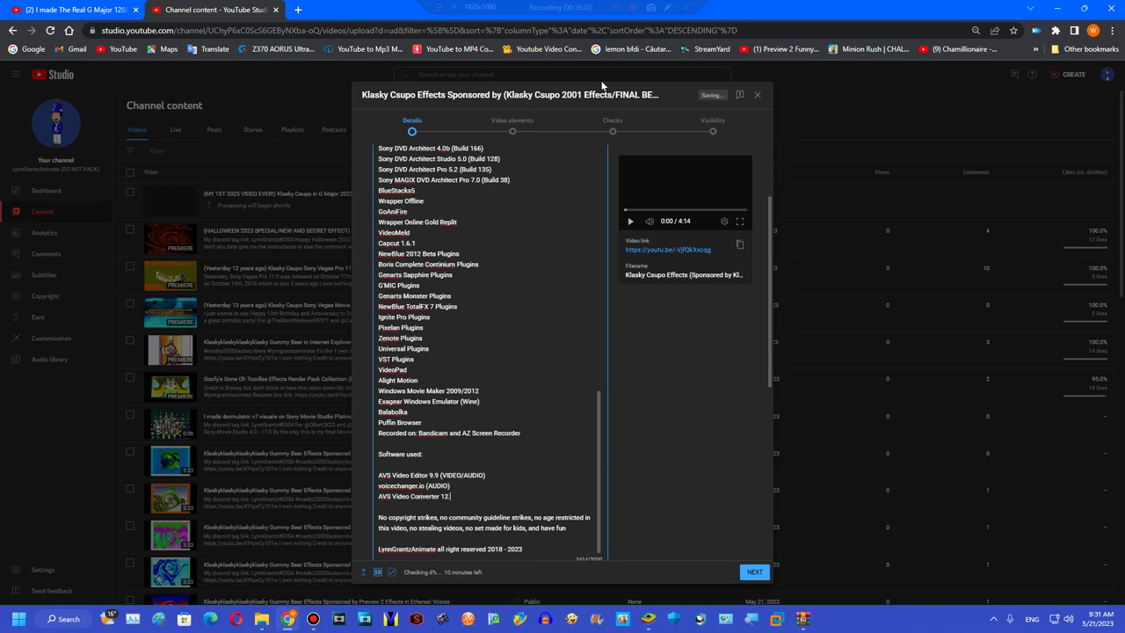
pyautogui.write(')')
pyautogui.press('Return')
pyautogui.write('F')
pyautogui.press('BackSpace')
pyautogui.write('AVS Au')
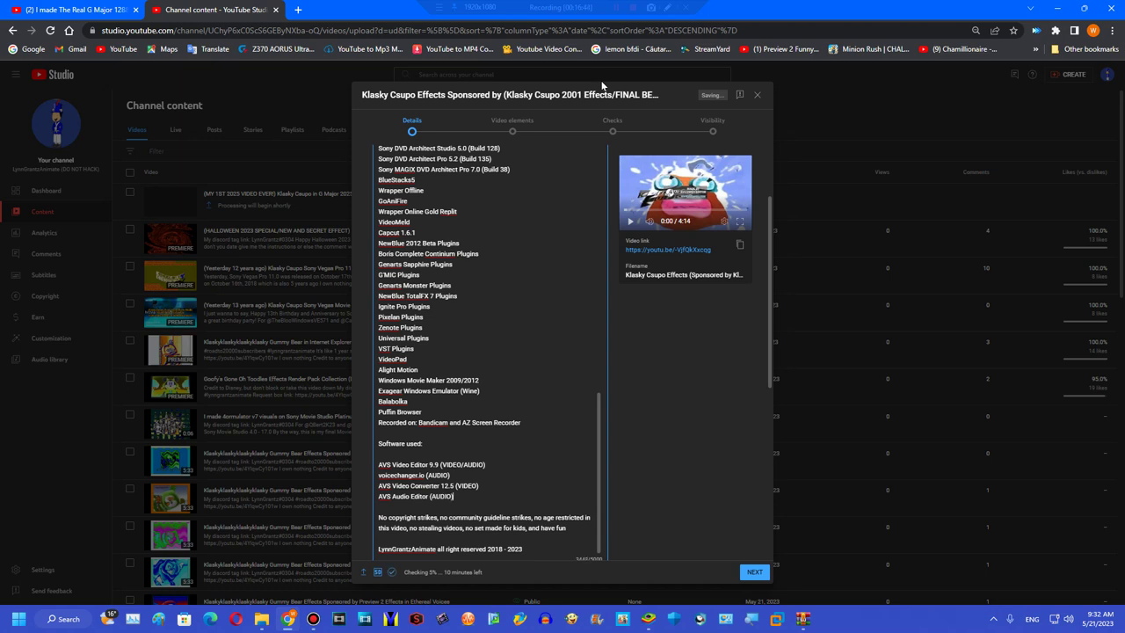
pyautogui.press('Return')
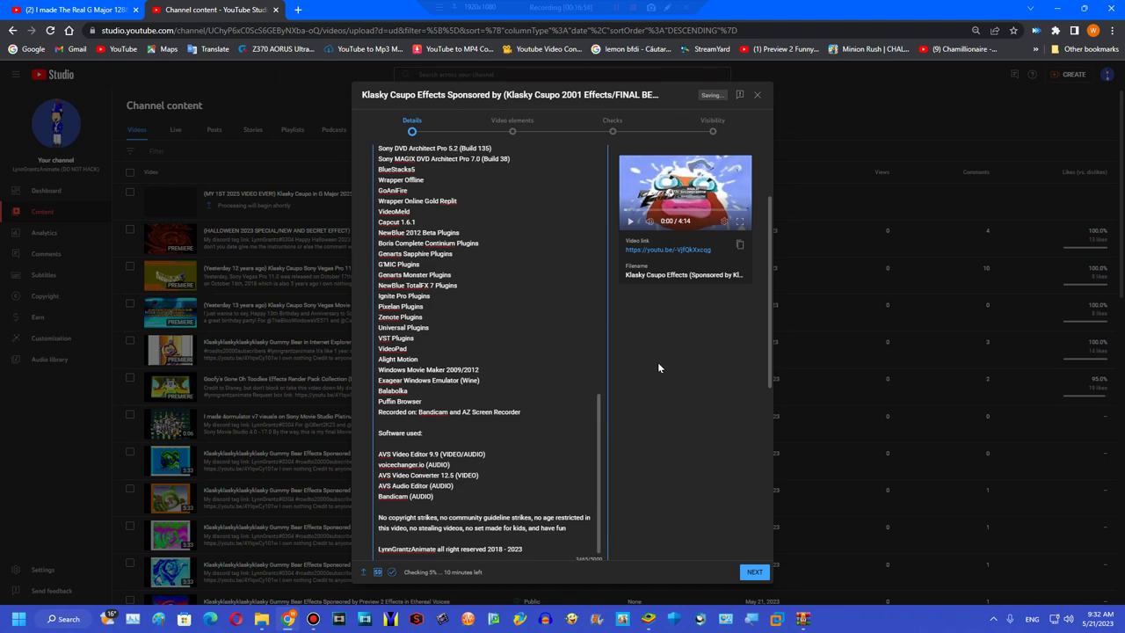
pyautogui.scroll(3, 616, 353)
pyautogui.scroll(10, 527, 296)
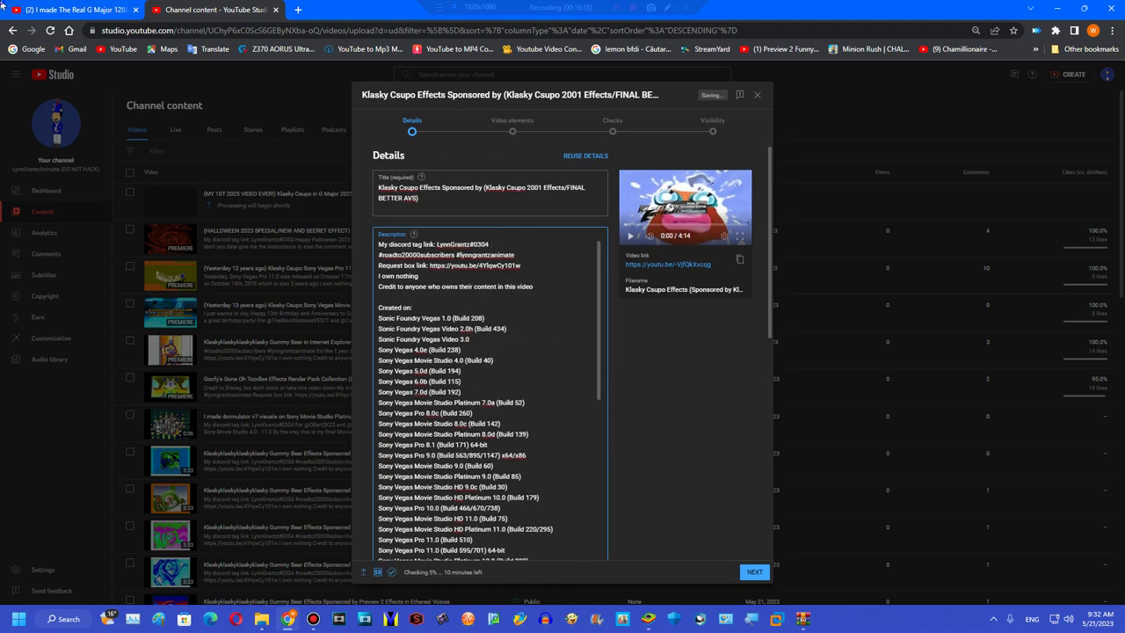
# Step: Go back through the other YouTube tab's history to the Klasky Csupo 2001 Effects (AVS Version) video and check which channel made it
pyautogui.click(4, 8)
pyautogui.click(12, 30)
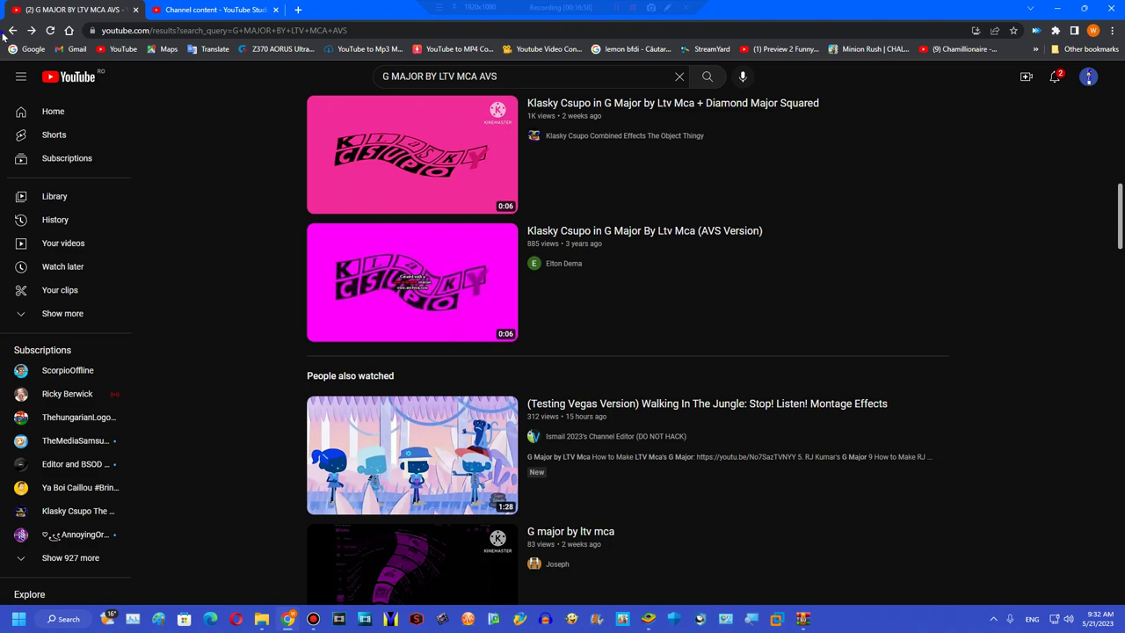
pyautogui.click(11, 32)
pyautogui.click(12, 31)
pyautogui.click(34, 34)
pyautogui.click(775, 552)
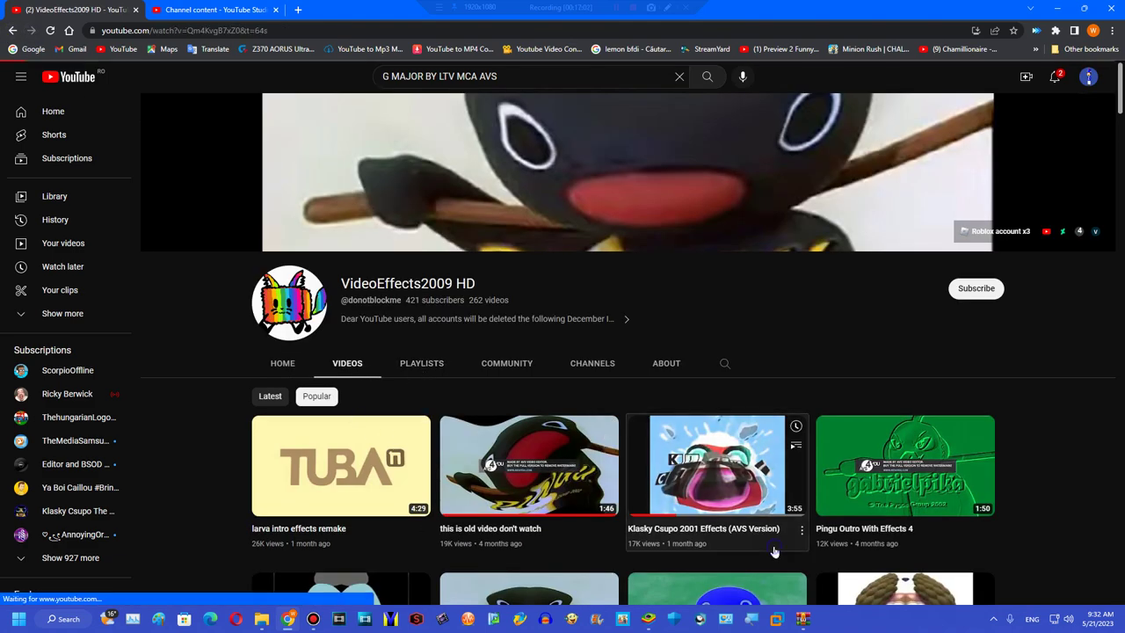
pyautogui.click(122, 561)
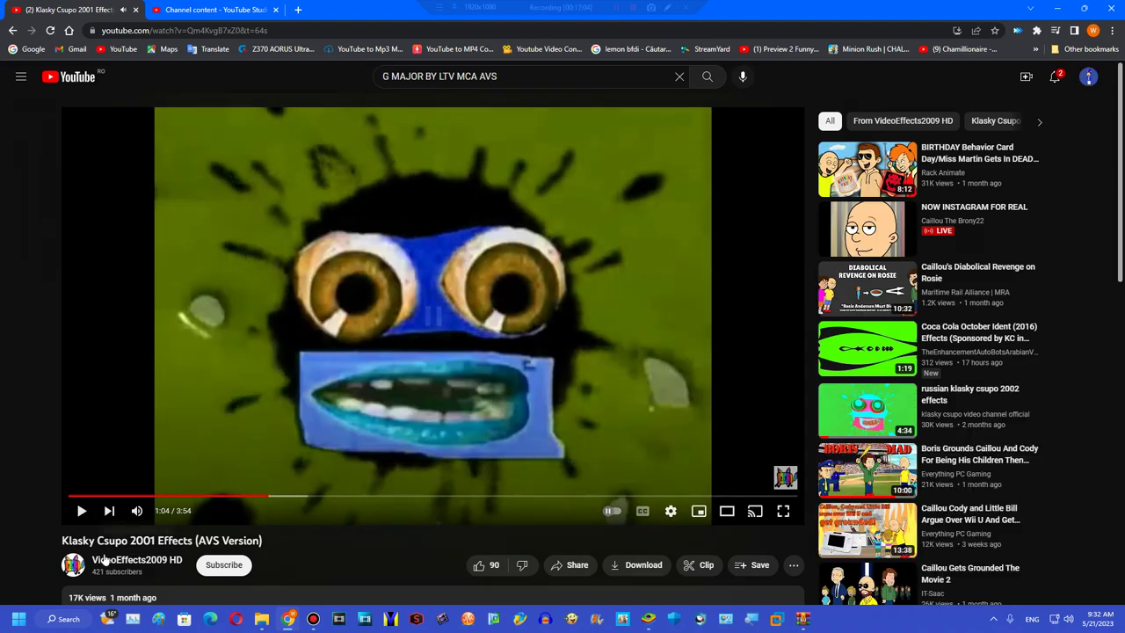
pyautogui.click(239, 8)
pyautogui.click(528, 246)
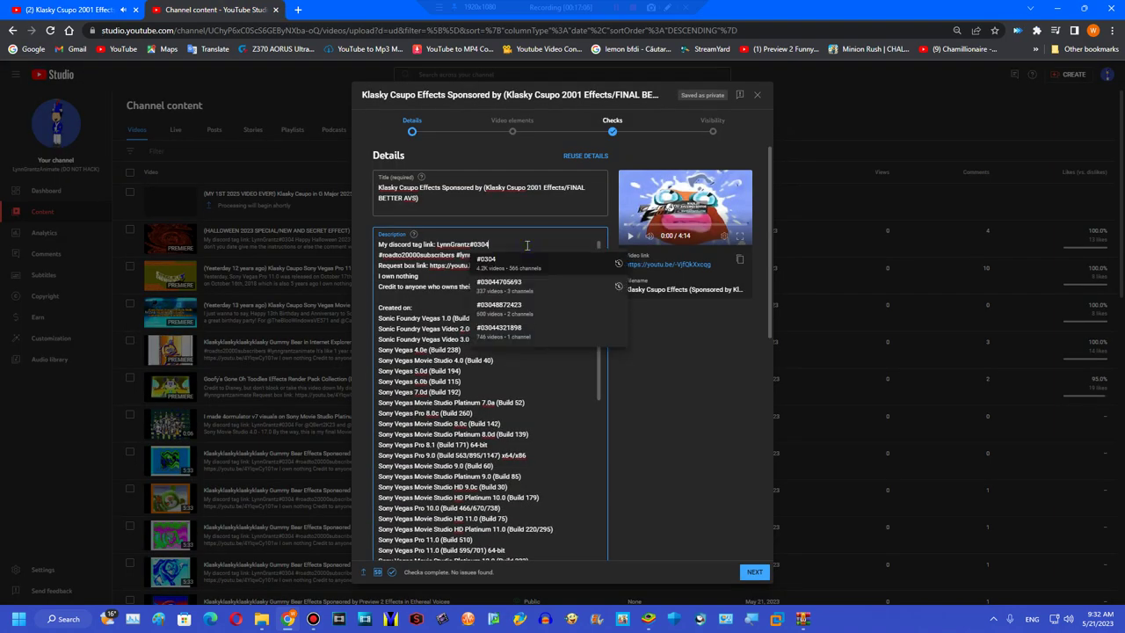
pyautogui.press('Return')
pyautogui.write('For @')
pyautogui.write('donotblockme')
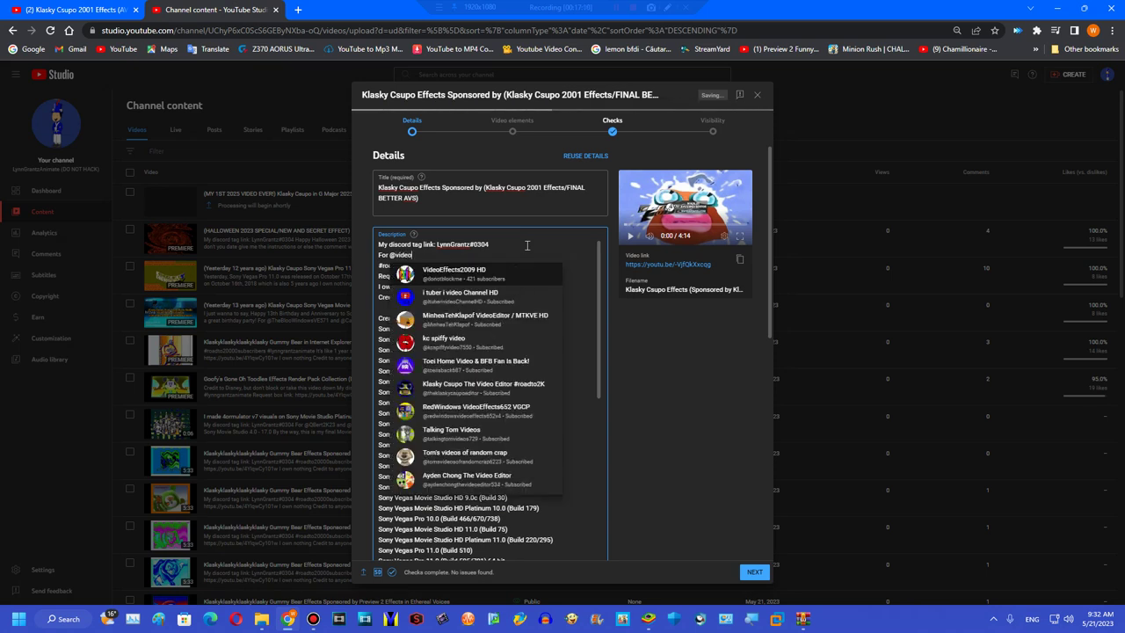
pyautogui.press('Return')
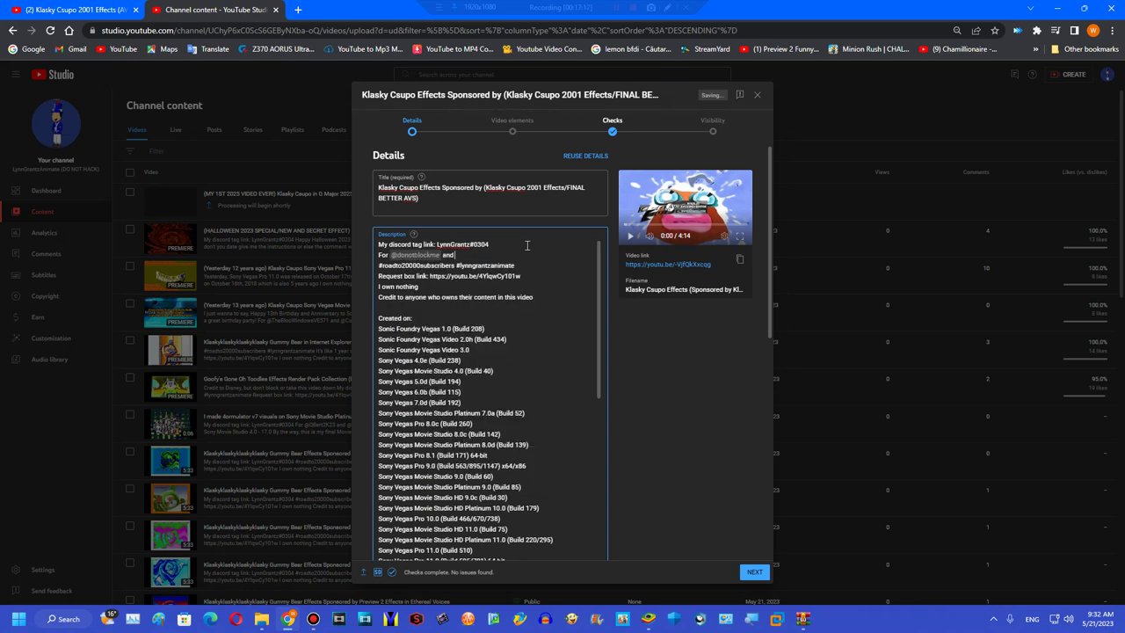
pyautogui.write('and @qber')
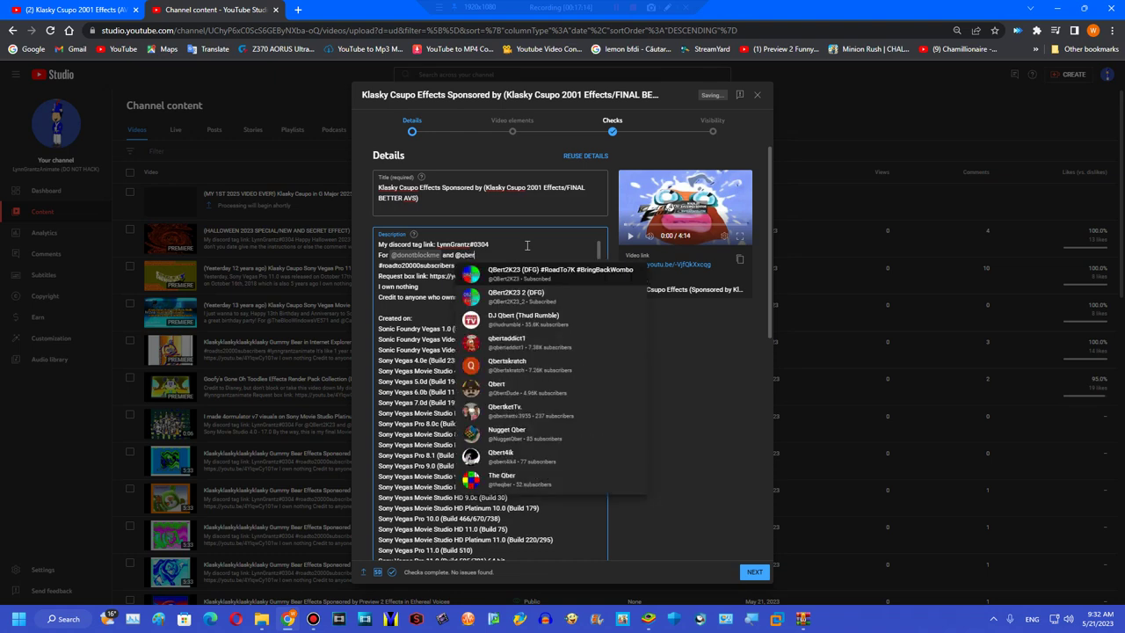
# Step: Look at the playlist choices in the video details and publish the video with Public visibility
pyautogui.click(711, 129)
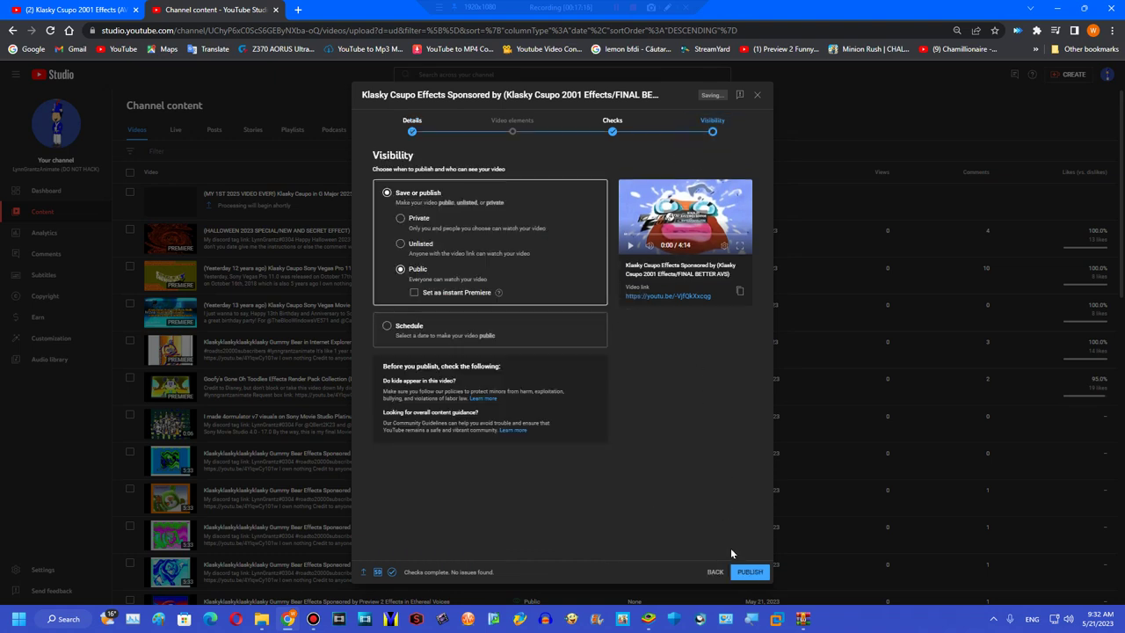
pyautogui.click(412, 128)
pyautogui.click(506, 338)
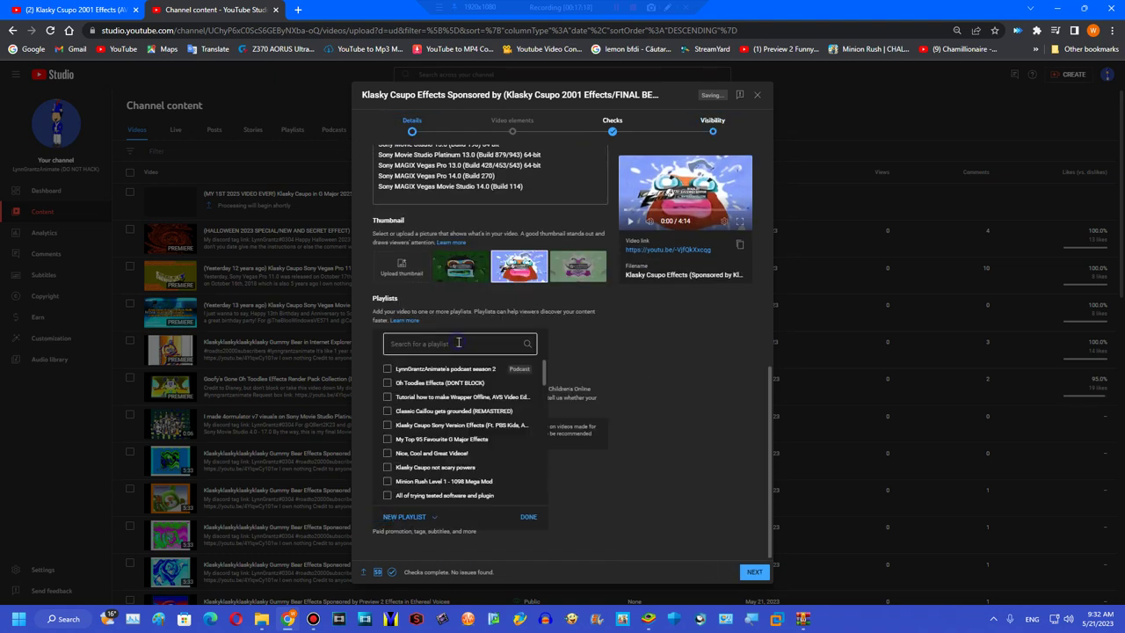
pyautogui.click(710, 129)
pyautogui.click(712, 128)
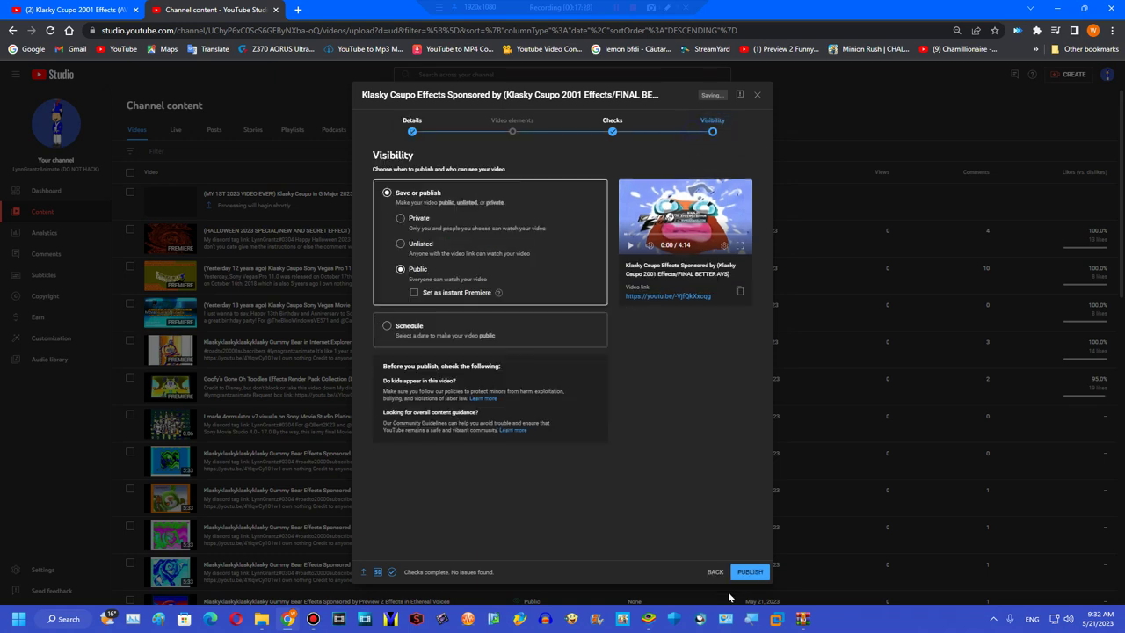
pyautogui.click(728, 578)
pyautogui.click(754, 572)
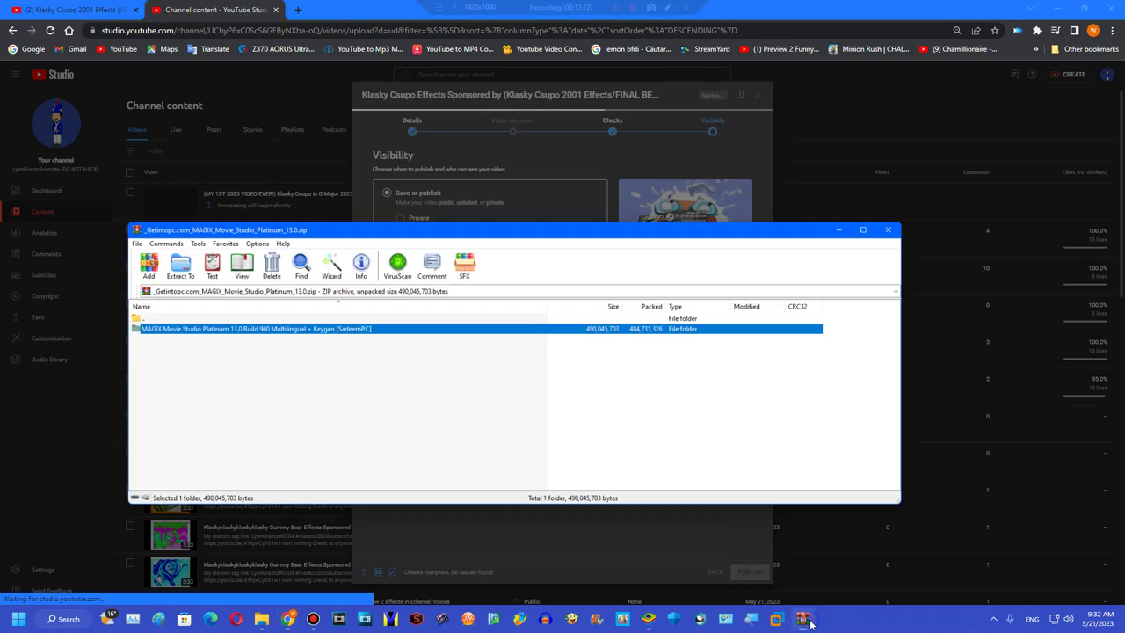
# Step: Dismiss the archive window and the publishing dialog, and close the YouTube Studio tab
pyautogui.click(842, 200)
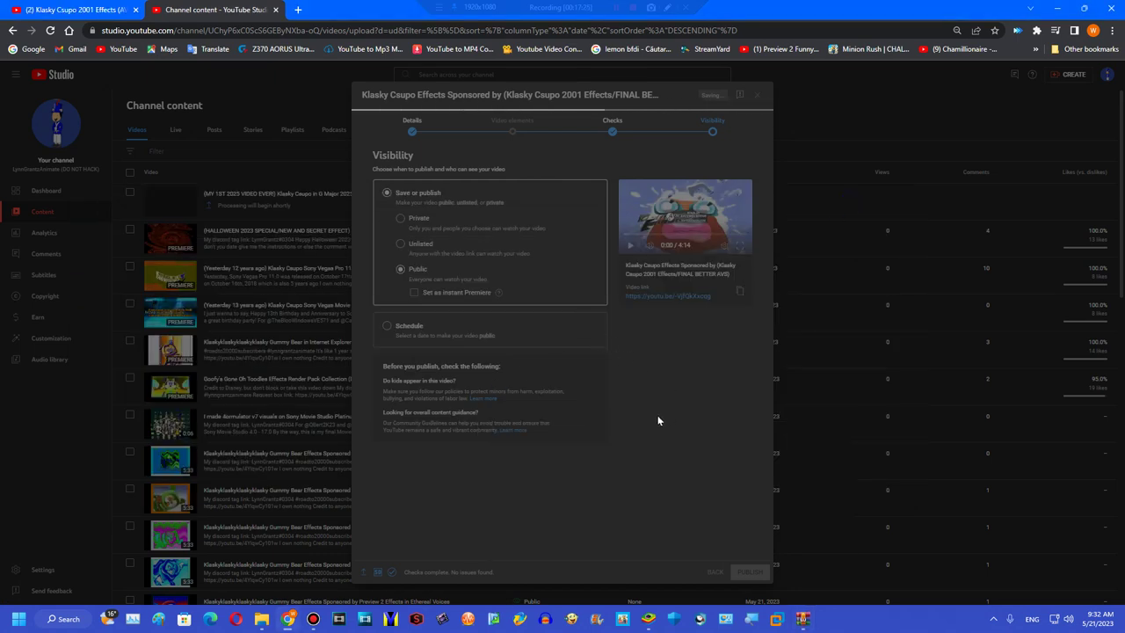
pyautogui.click(661, 459)
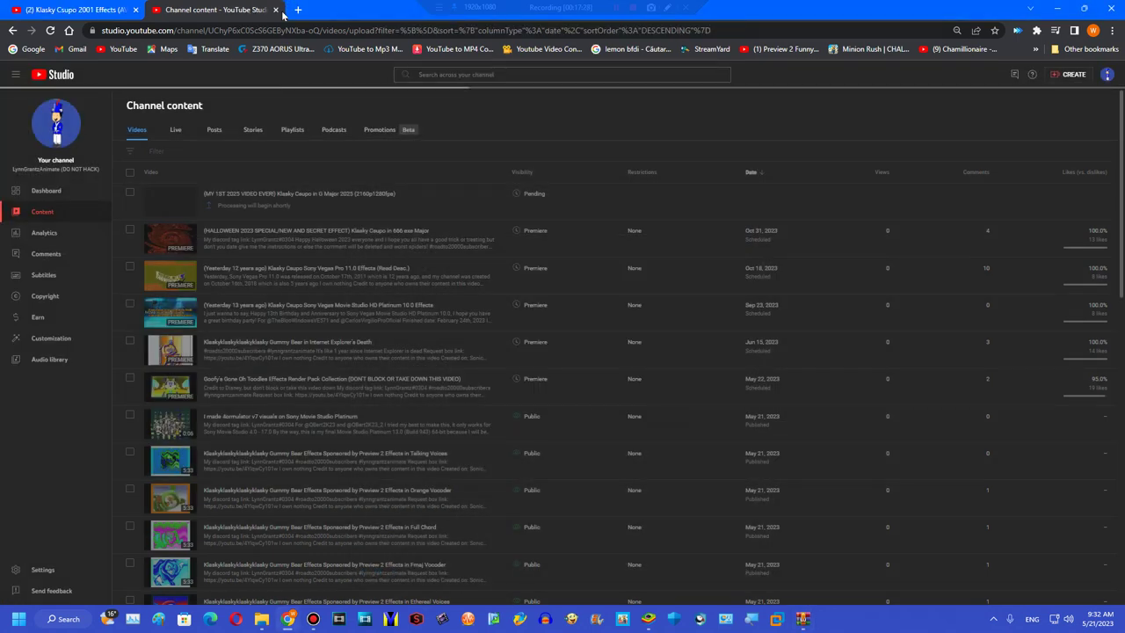
pyautogui.click(277, 11)
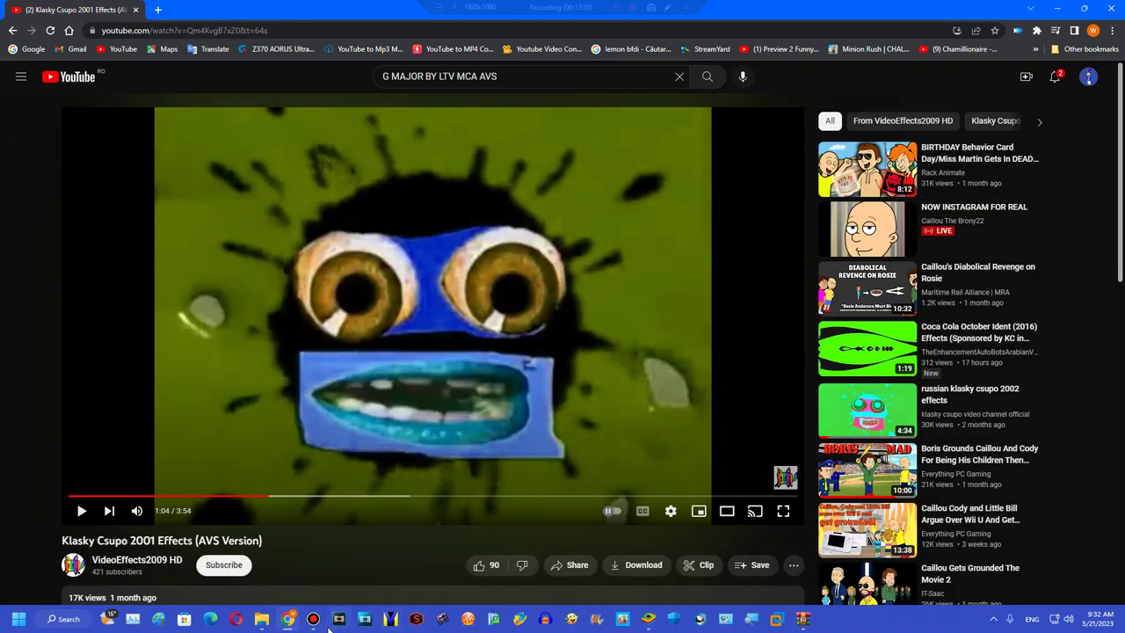